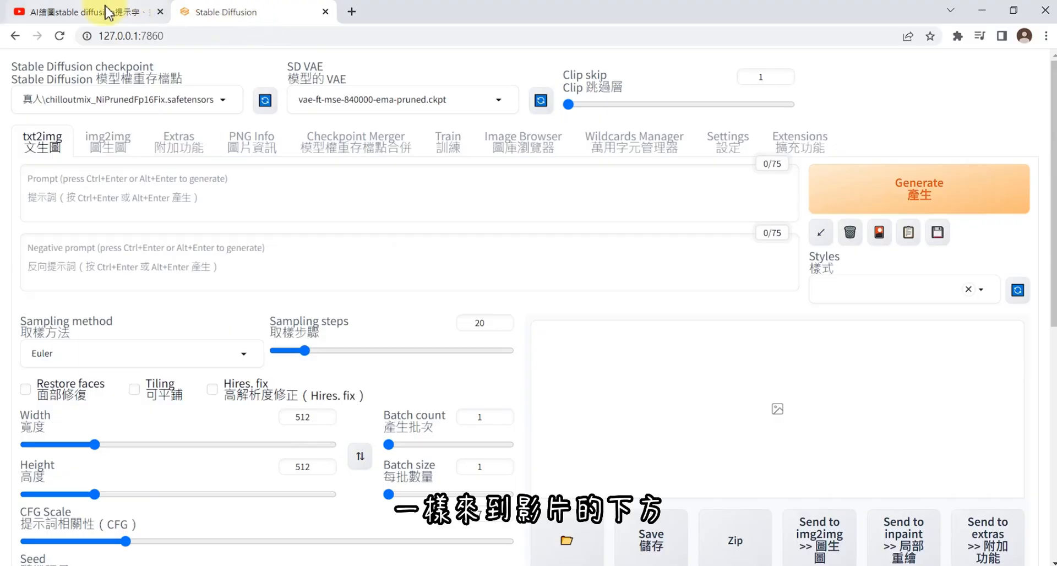
Step: From the YouTube video's description, open the sd-webui-prompt-all-in-one GitHub repository and copy its HTTPS clone URL
{"action": "left_click", "coordinate": [110, 13]}
{"action": "scroll", "coordinate": [209, 275], "scroll_direction": "down", "scroll_amount": 5}
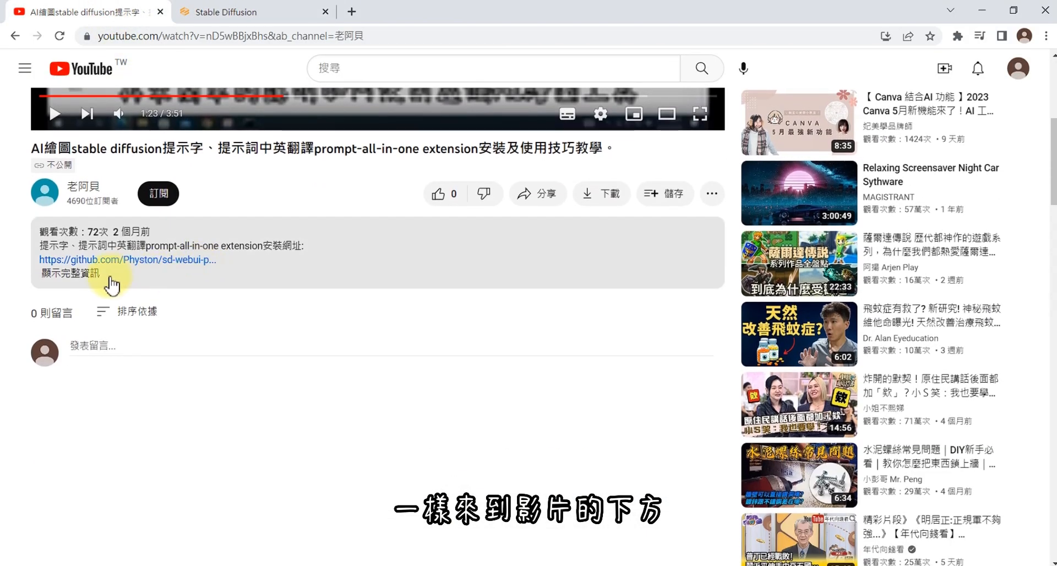
{"action": "left_click", "coordinate": [91, 279]}
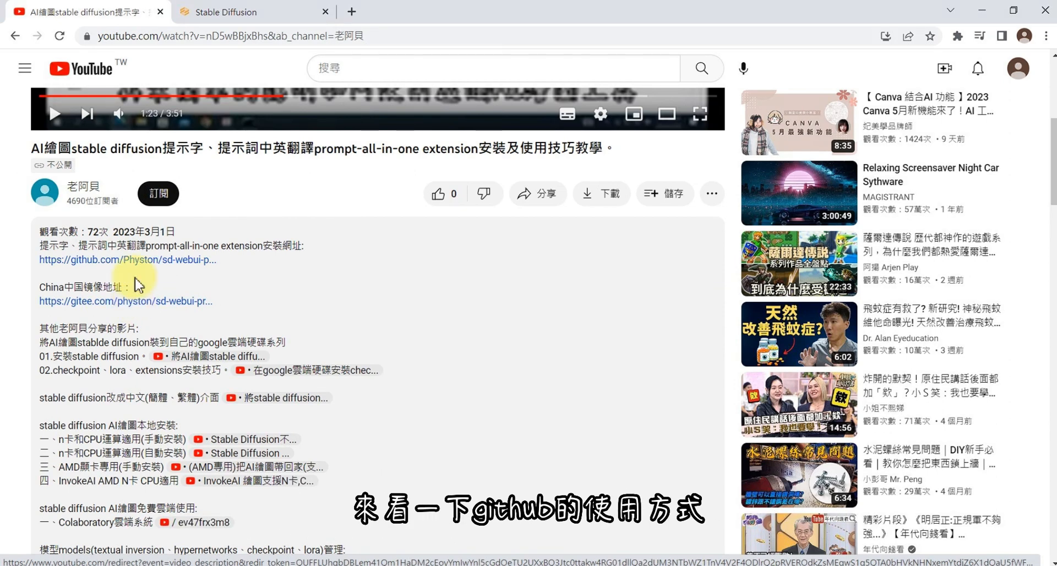
{"action": "left_click", "coordinate": [139, 259]}
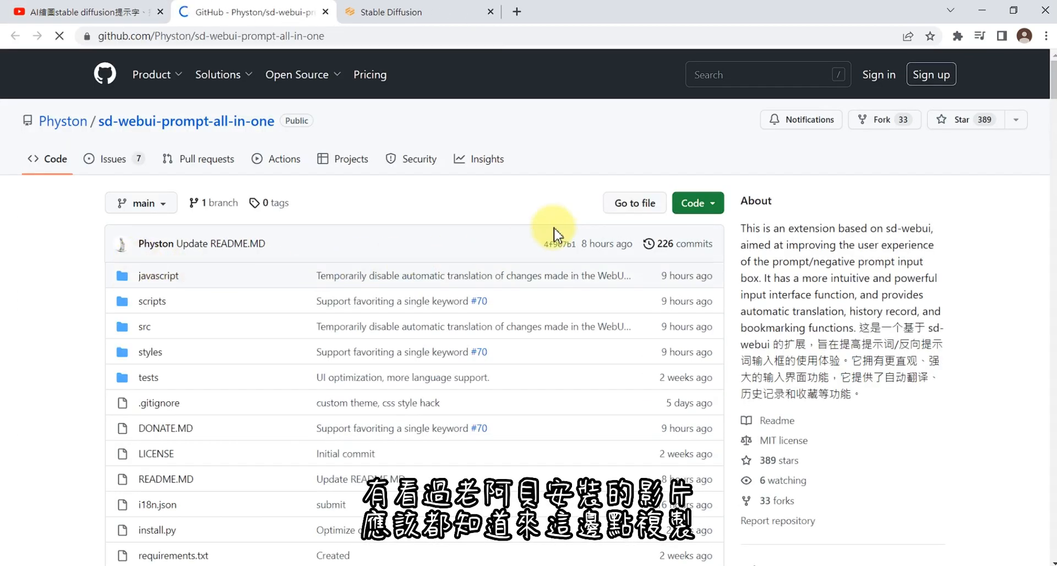
{"action": "left_click", "coordinate": [705, 202]}
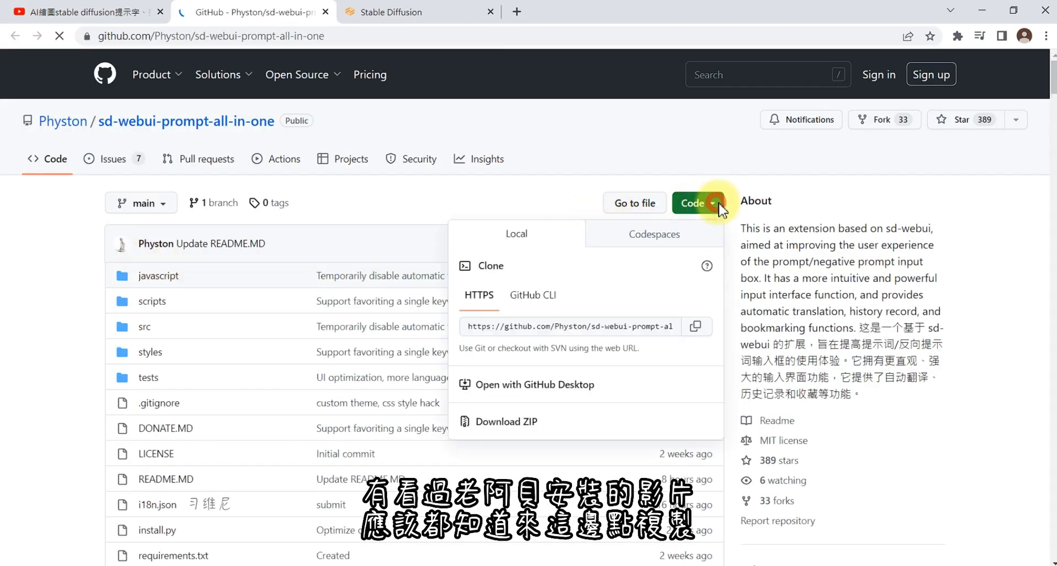
{"action": "left_click", "coordinate": [696, 326]}
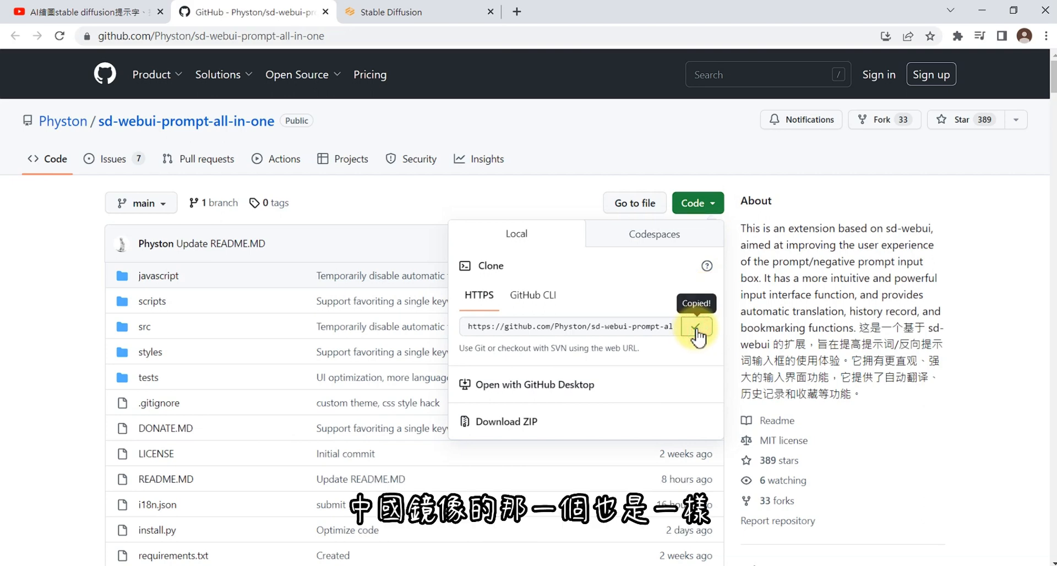
Step: Open the extension's Gitee mirror from the video description, copy its HTTPS clone URL and close the page
{"action": "left_click", "coordinate": [130, 11]}
{"action": "left_click", "coordinate": [157, 300]}
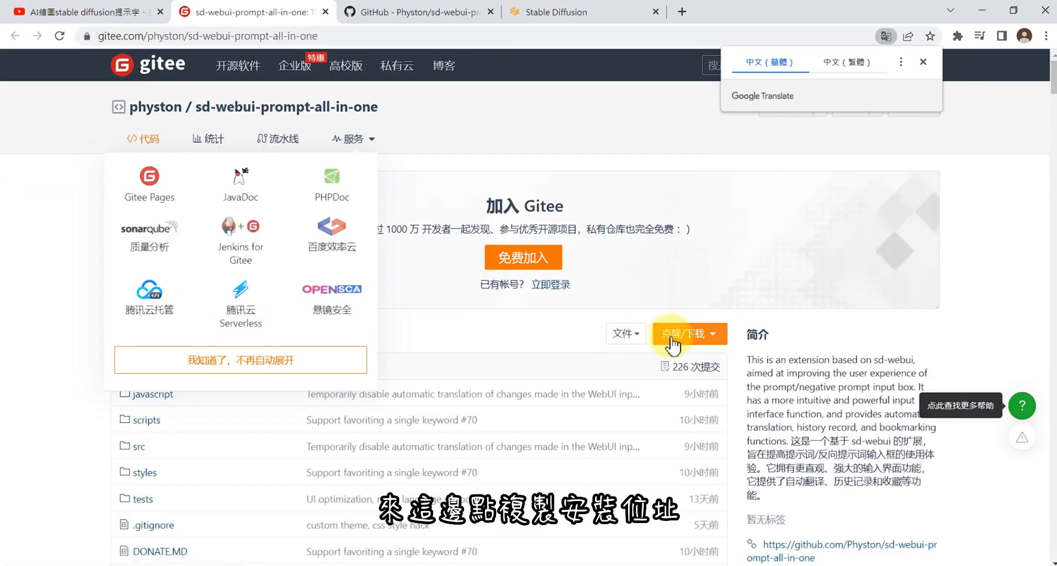
{"action": "left_click", "coordinate": [707, 336]}
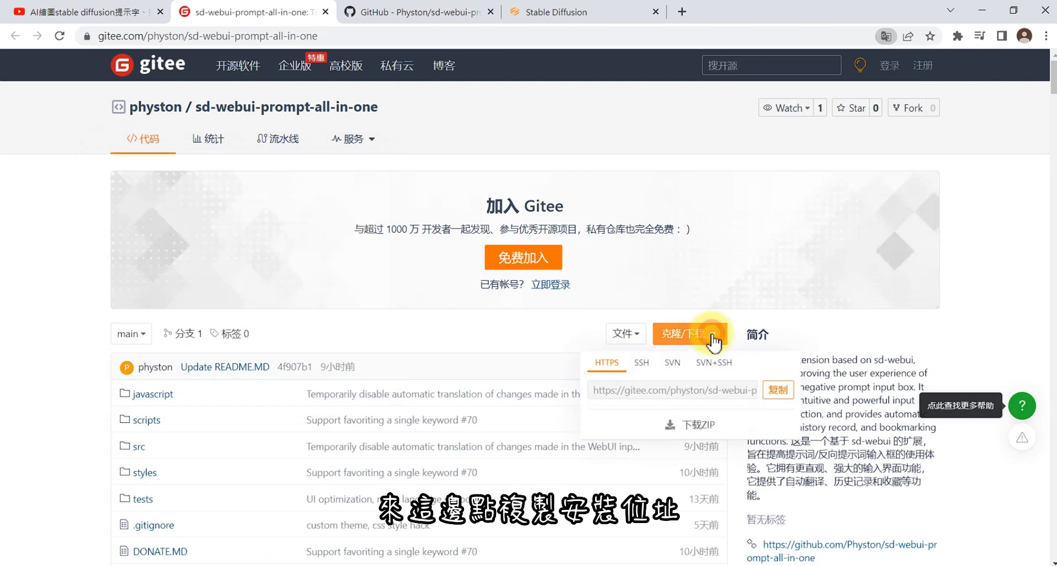
{"action": "left_click", "coordinate": [778, 392]}
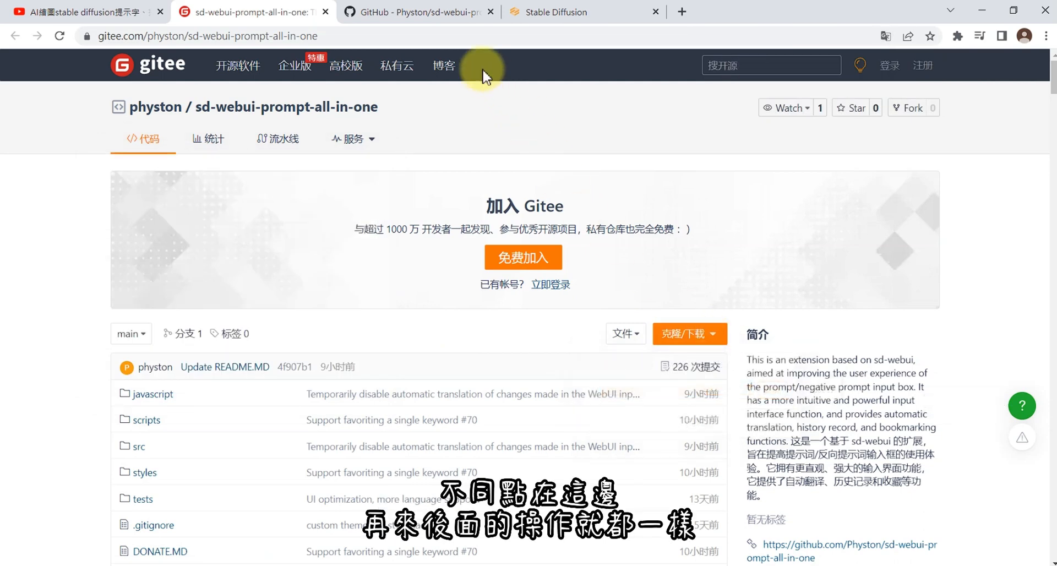
{"action": "left_click", "coordinate": [326, 12]}
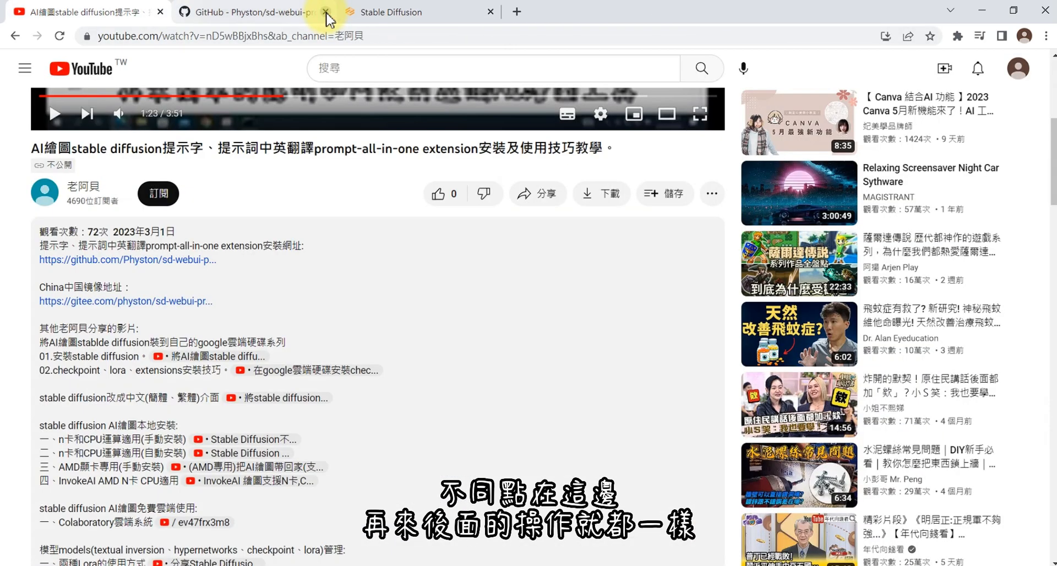
Step: Copy the HTTPS clone URL from the open GitHub repository again and close that page to return to Stable Diffusion
{"action": "left_click", "coordinate": [281, 14]}
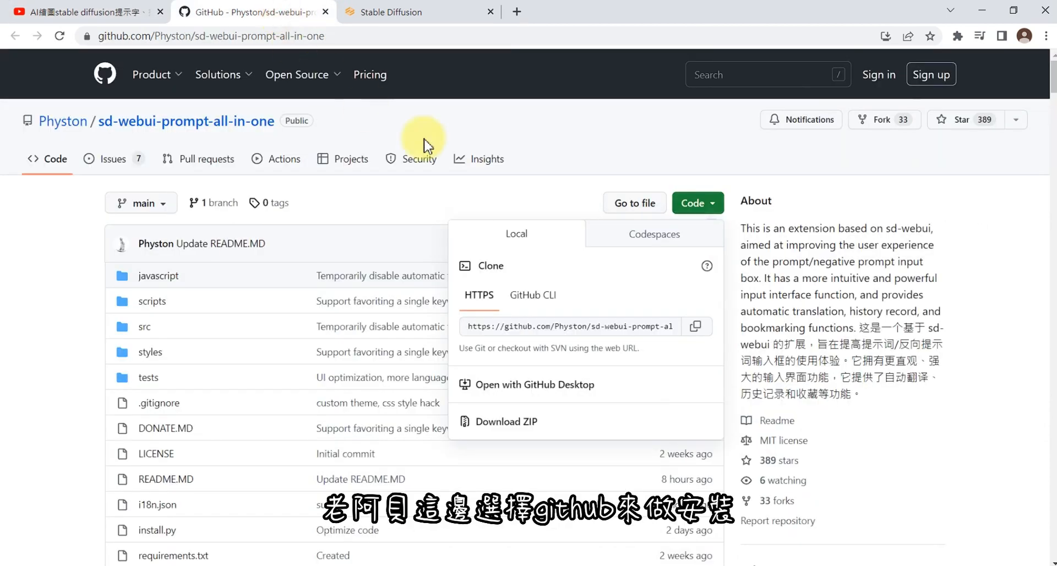
{"action": "left_click", "coordinate": [696, 327]}
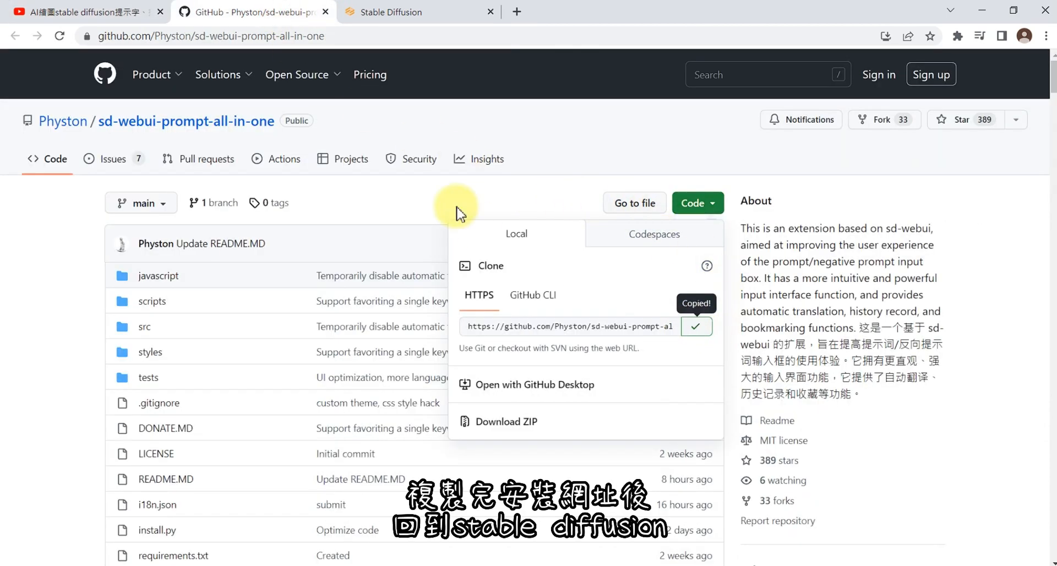
{"action": "left_click", "coordinate": [325, 12]}
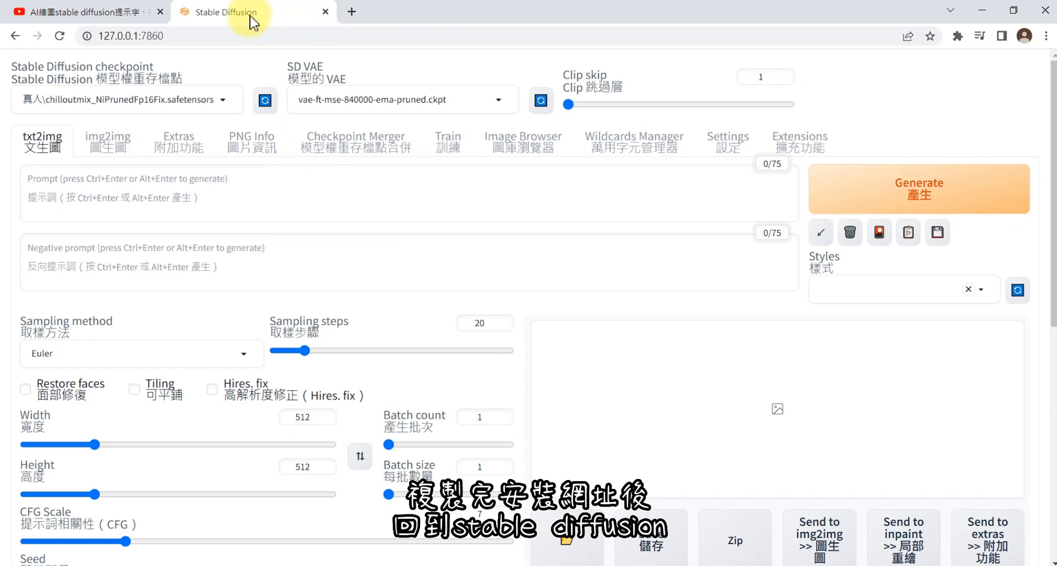
{"action": "left_click", "coordinate": [803, 153]}
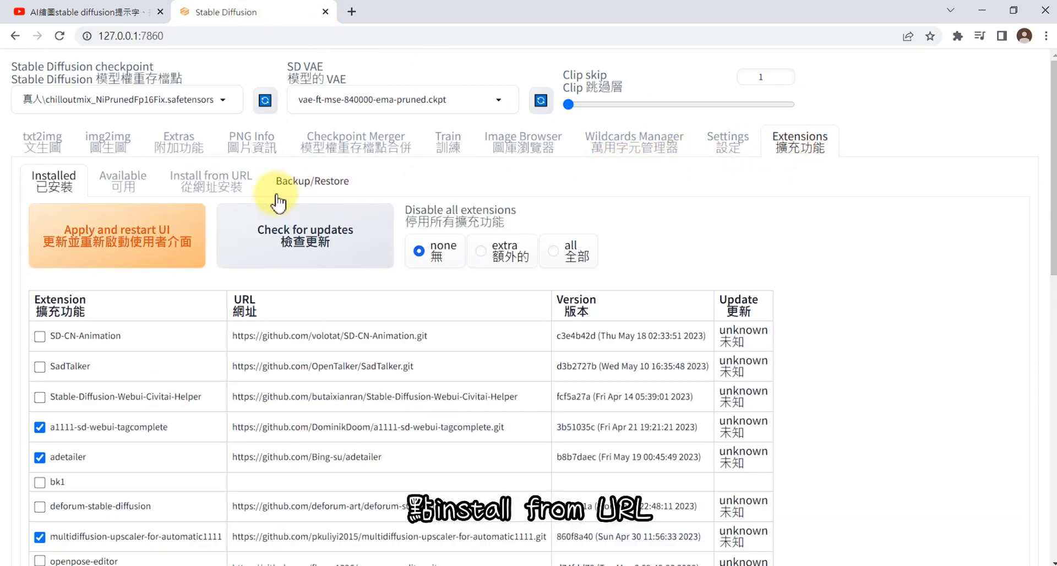
{"action": "left_click", "coordinate": [234, 193]}
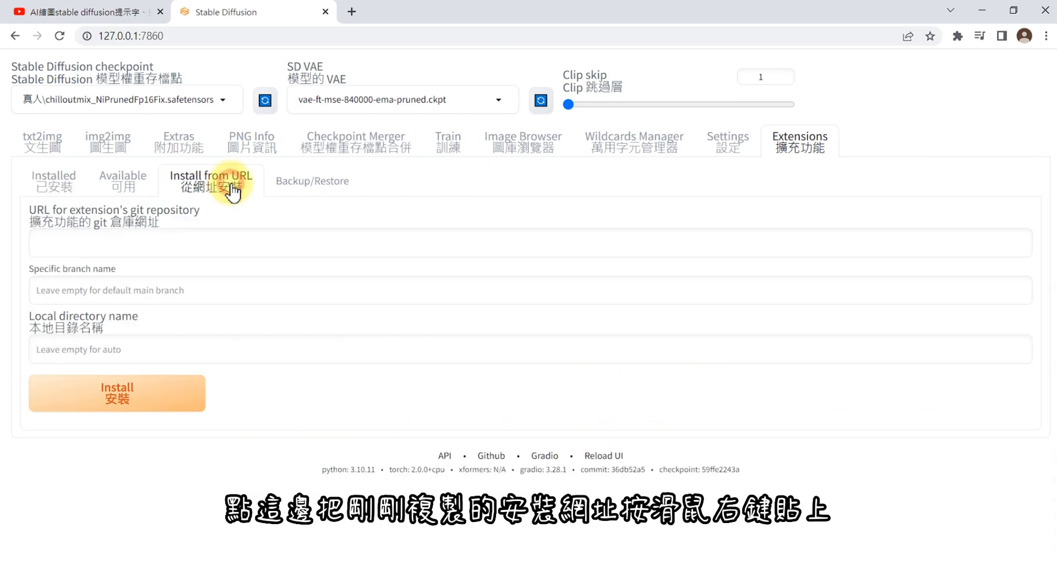
{"action": "left_click", "coordinate": [200, 237]}
{"action": "right_click", "coordinate": [200, 237]}
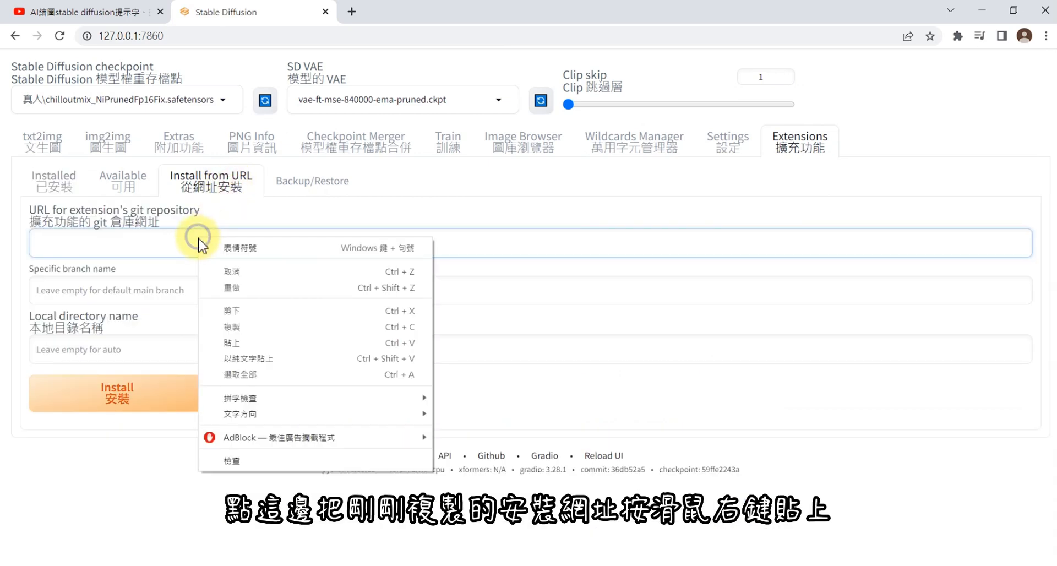
{"action": "left_click", "coordinate": [232, 323]}
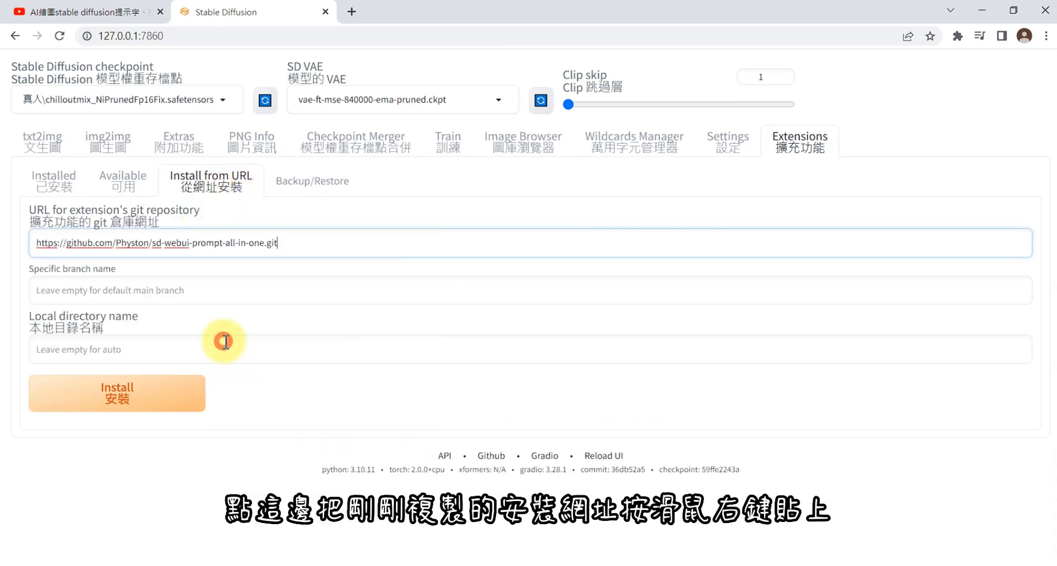
{"action": "left_click", "coordinate": [119, 393]}
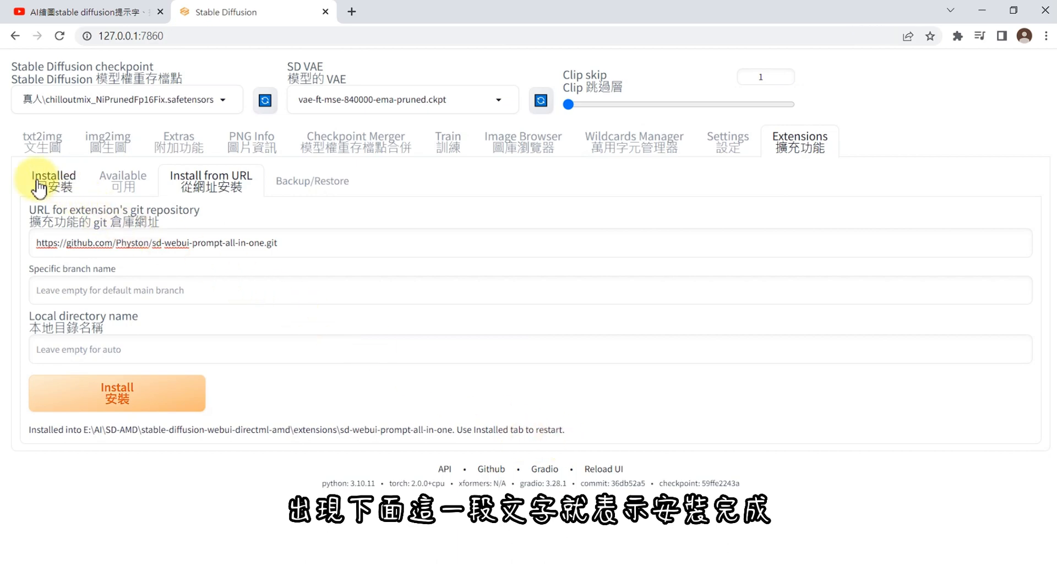
{"action": "left_click", "coordinate": [60, 182]}
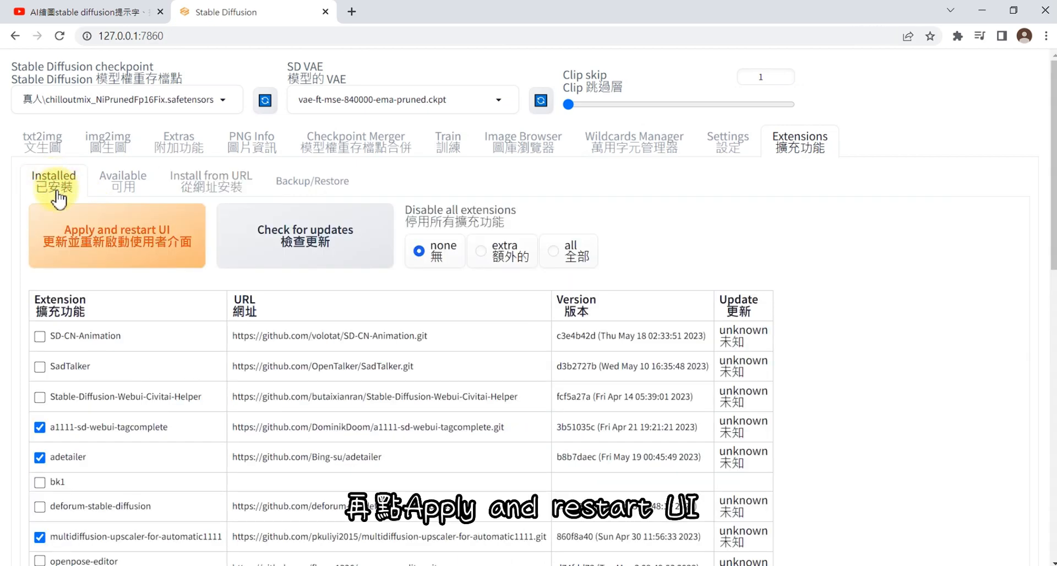
{"action": "left_click", "coordinate": [119, 245]}
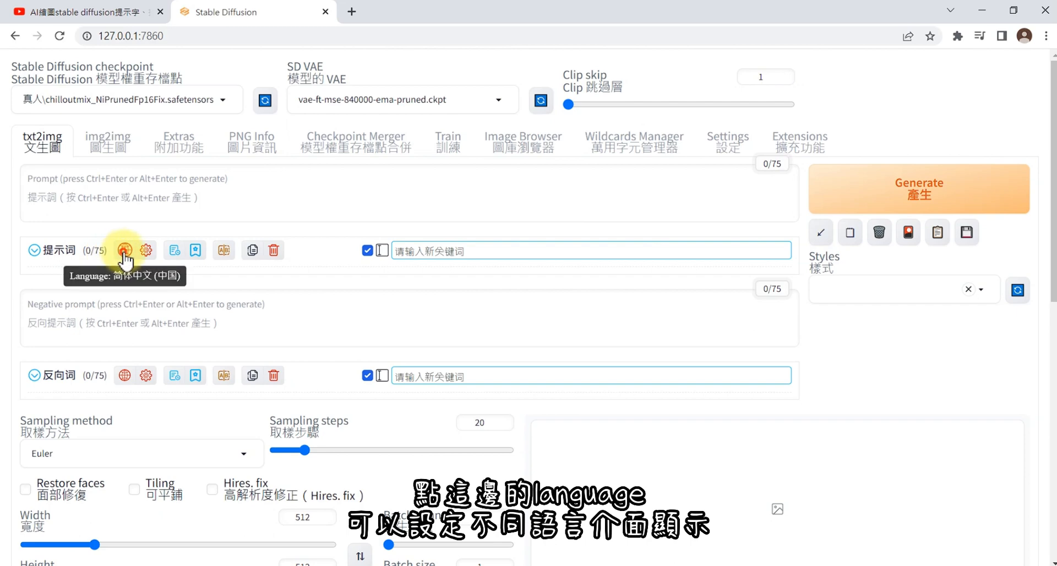
Step: Set the prompt extension's interface language to zh_TW - 繁体中文 (中國台灣)
{"action": "left_click", "coordinate": [125, 251]}
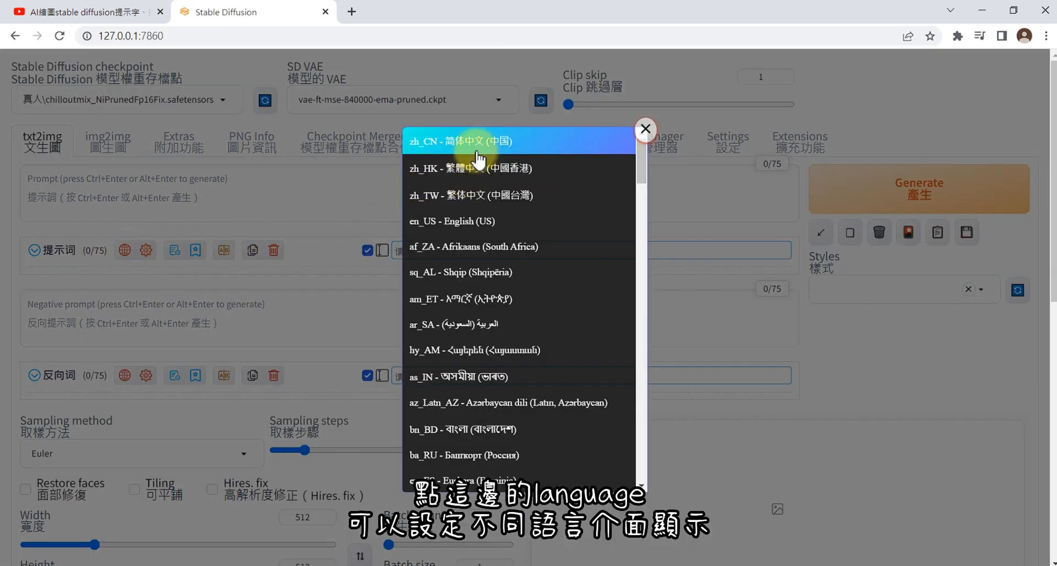
{"action": "scroll", "coordinate": [503, 256], "scroll_direction": "down", "scroll_amount": 6}
{"action": "scroll", "coordinate": [511, 287], "scroll_direction": "down", "scroll_amount": 2}
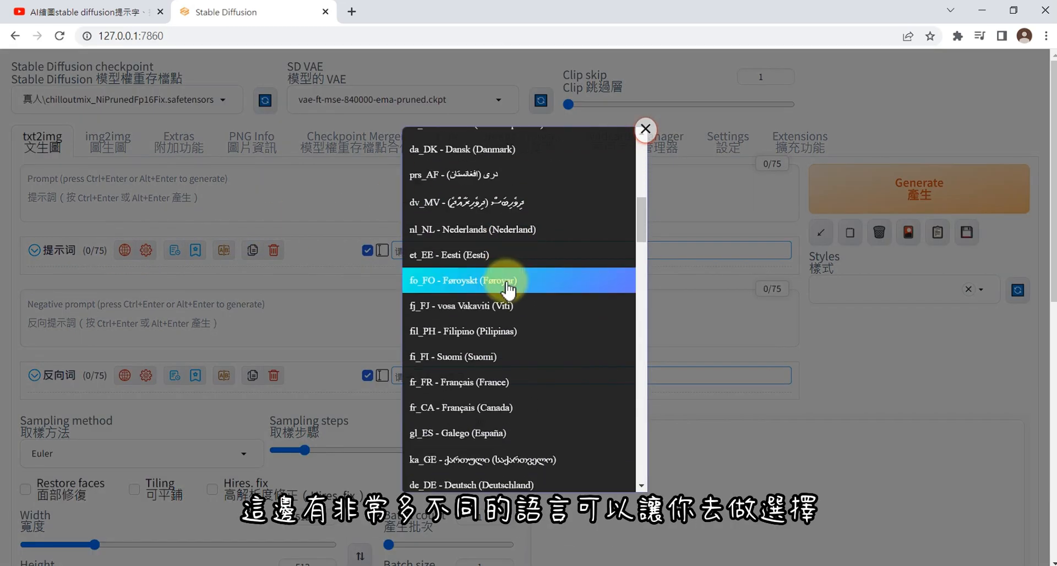
{"action": "scroll", "coordinate": [507, 286], "scroll_direction": "up", "scroll_amount": 8}
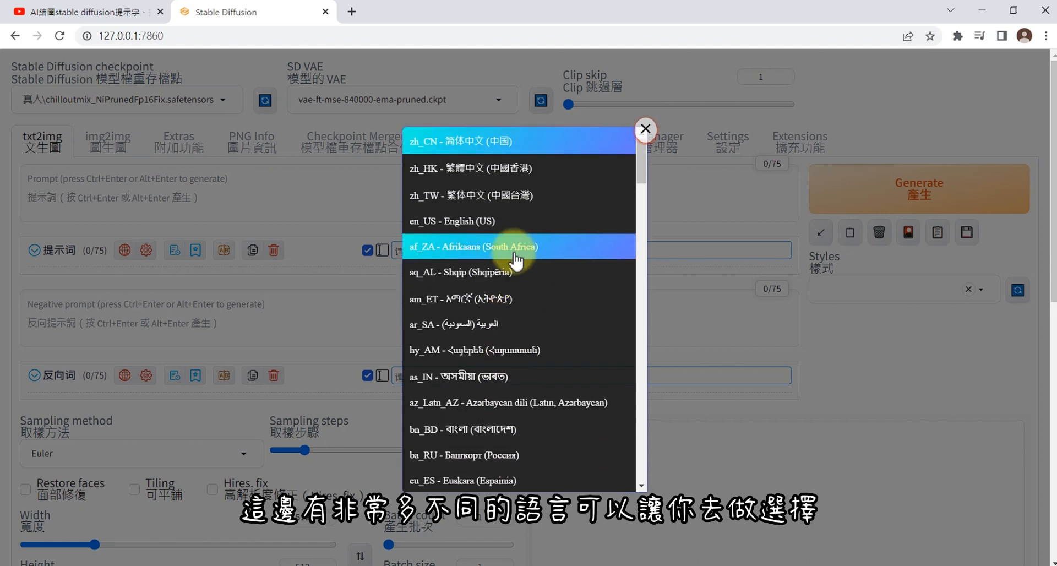
{"action": "left_click", "coordinate": [464, 202]}
Step: In the translation API settings, choose the [Free] Alibaba / 阿里翻译, China interface and run the translation test on the sample text
{"action": "mouse_move", "coordinate": [145, 252]}
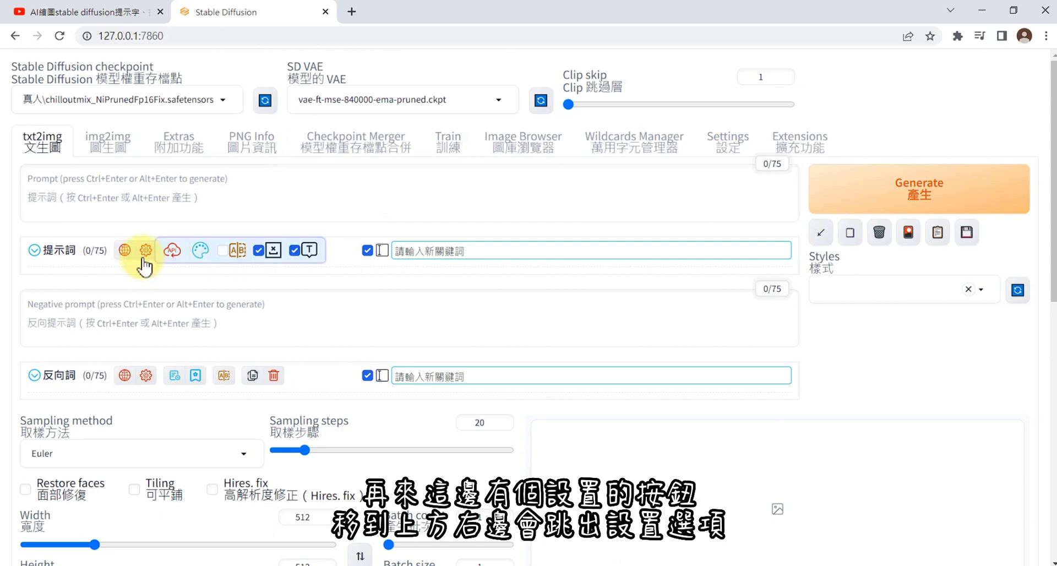
{"action": "left_click", "coordinate": [172, 252]}
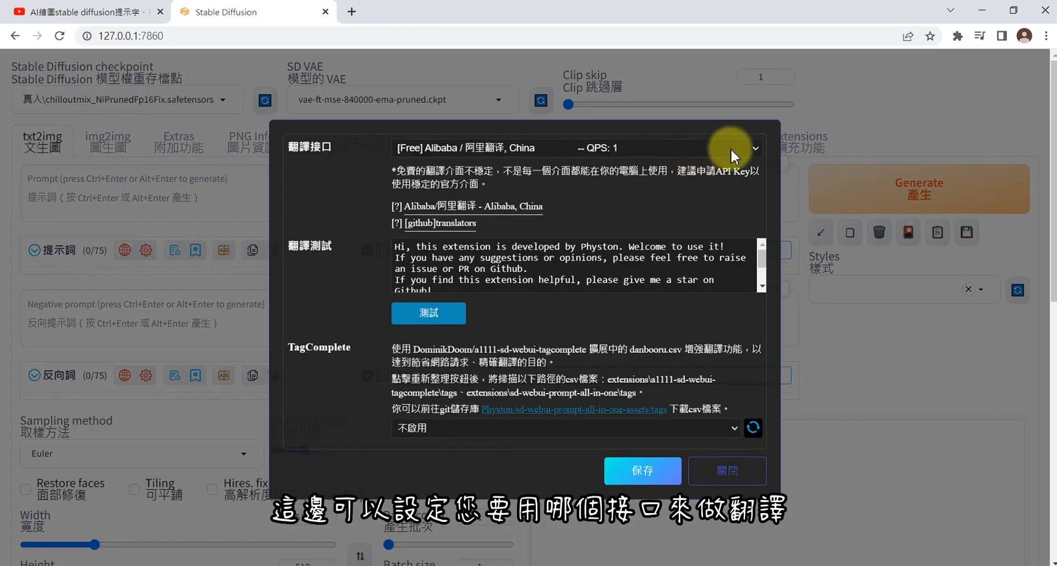
{"action": "left_click", "coordinate": [755, 147]}
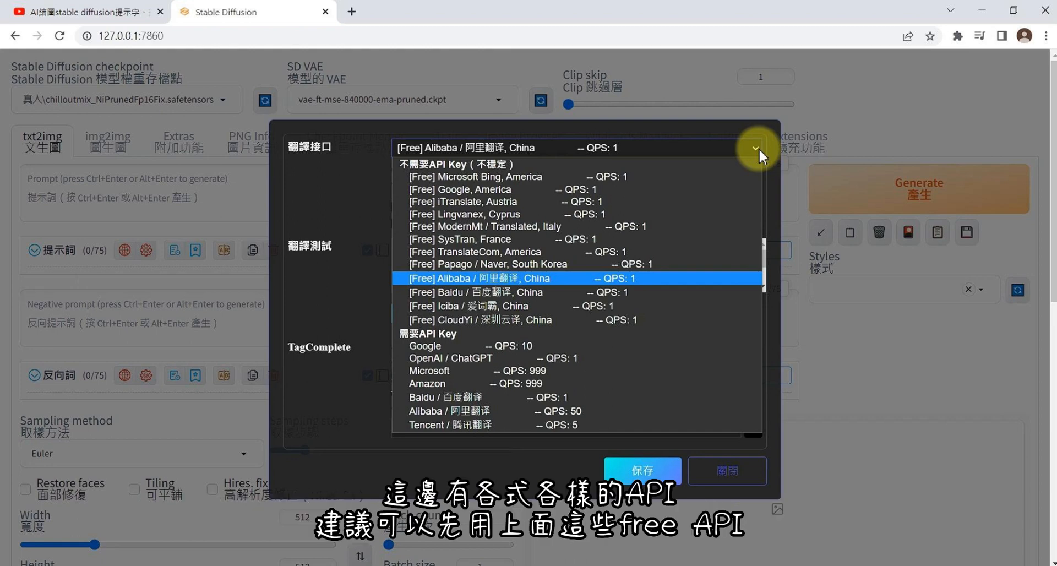
{"action": "left_click", "coordinate": [613, 278]}
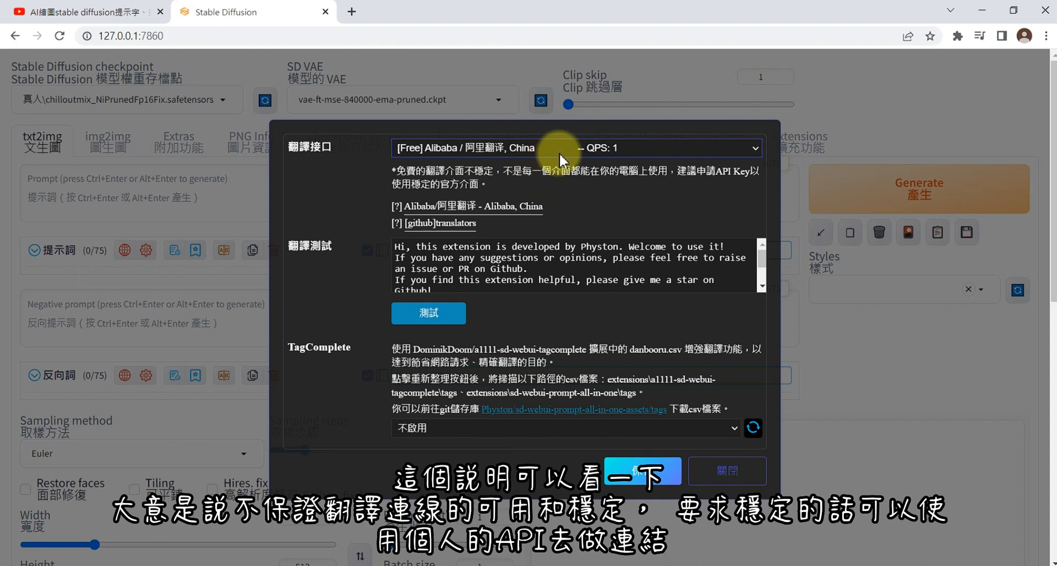
{"action": "left_click", "coordinate": [430, 312]}
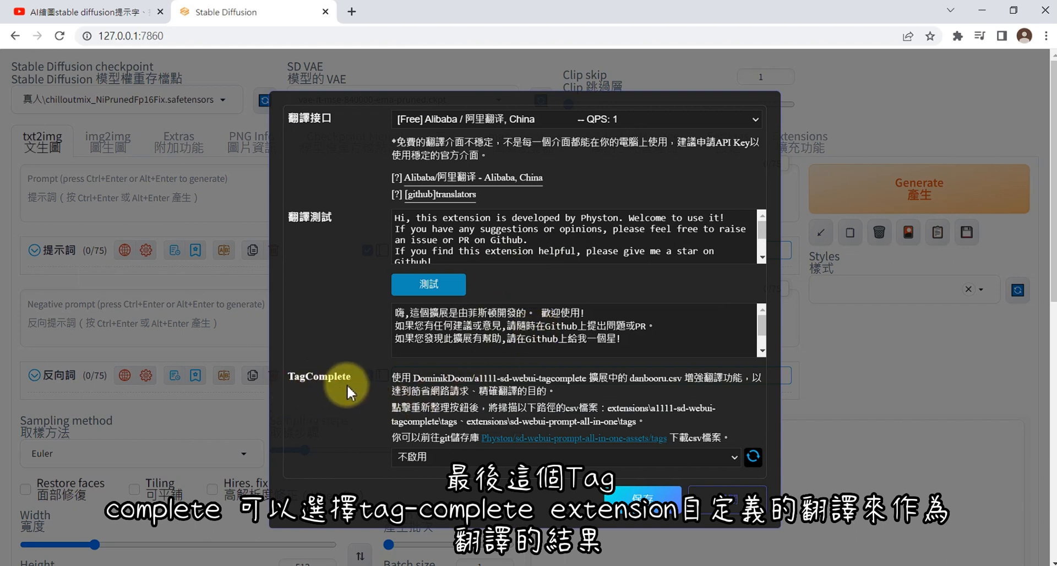
Step: Look through the TagComplete csv choices, leave the option at 不啟用 and close the translation settings
{"action": "left_click", "coordinate": [733, 457]}
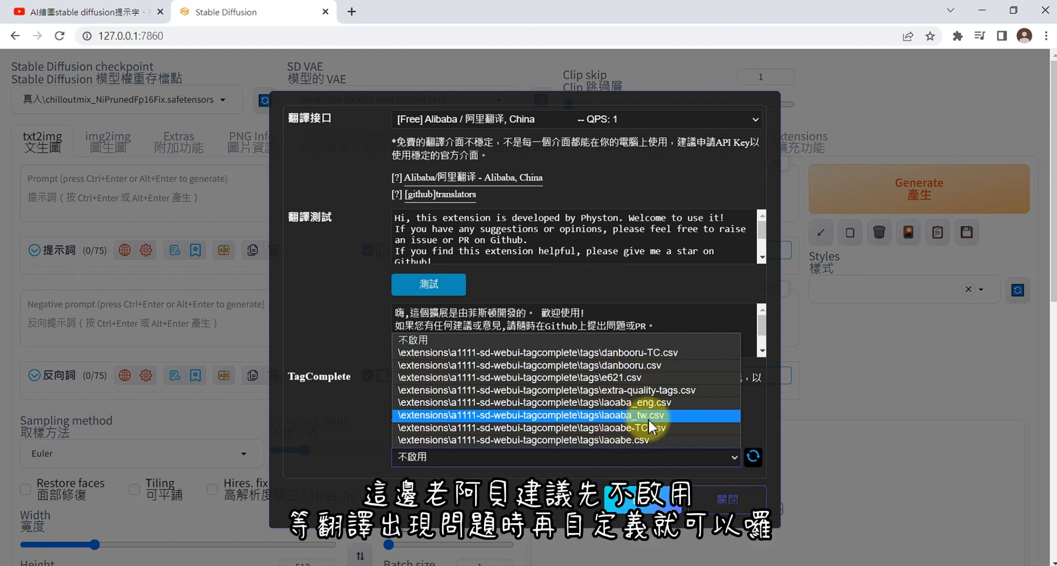
{"action": "left_click", "coordinate": [514, 492]}
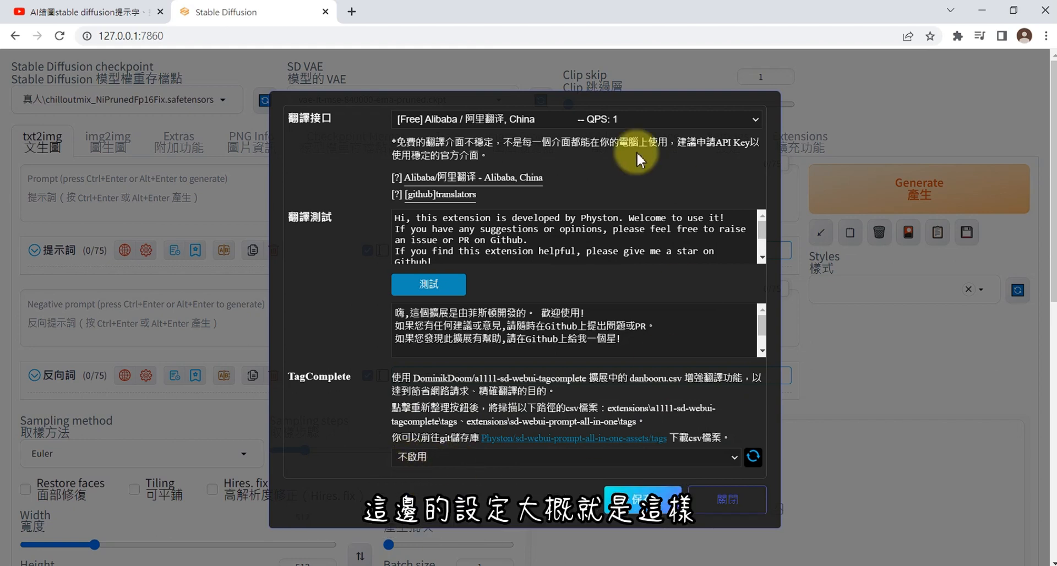
{"action": "left_click", "coordinate": [729, 501]}
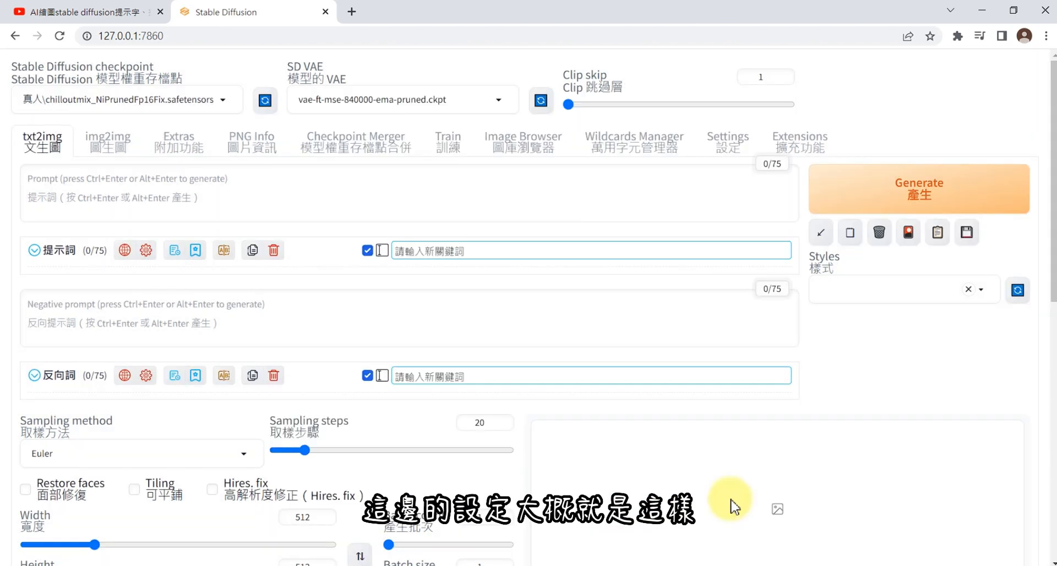
Step: Enable the full-input style (關鍵字輸入框佔據100%寬度) in the extension's theme settings and close them
{"action": "mouse_move", "coordinate": [144, 250]}
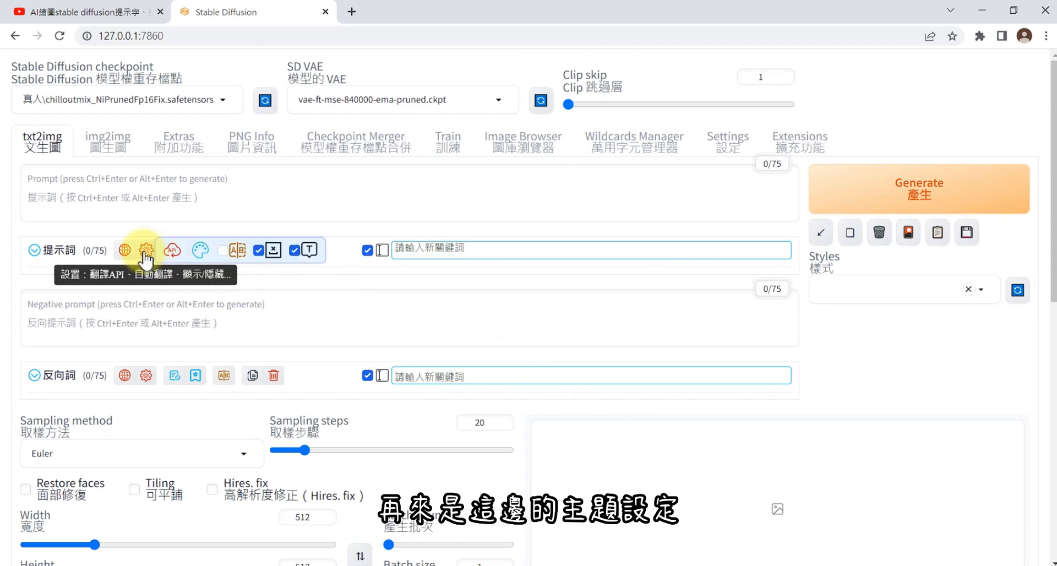
{"action": "left_click", "coordinate": [200, 251]}
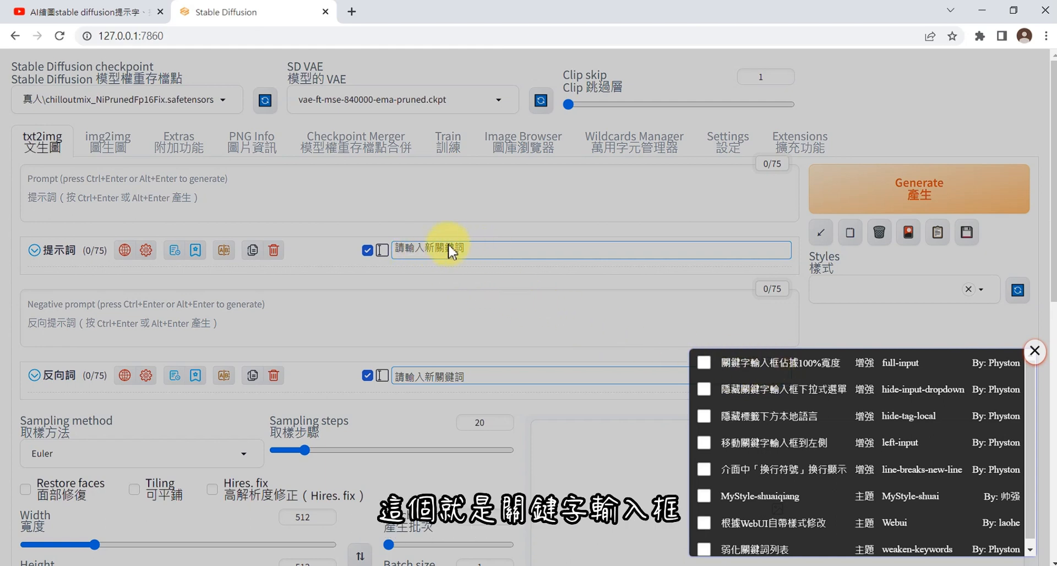
{"action": "left_click", "coordinate": [704, 362]}
{"action": "left_click", "coordinate": [707, 362]}
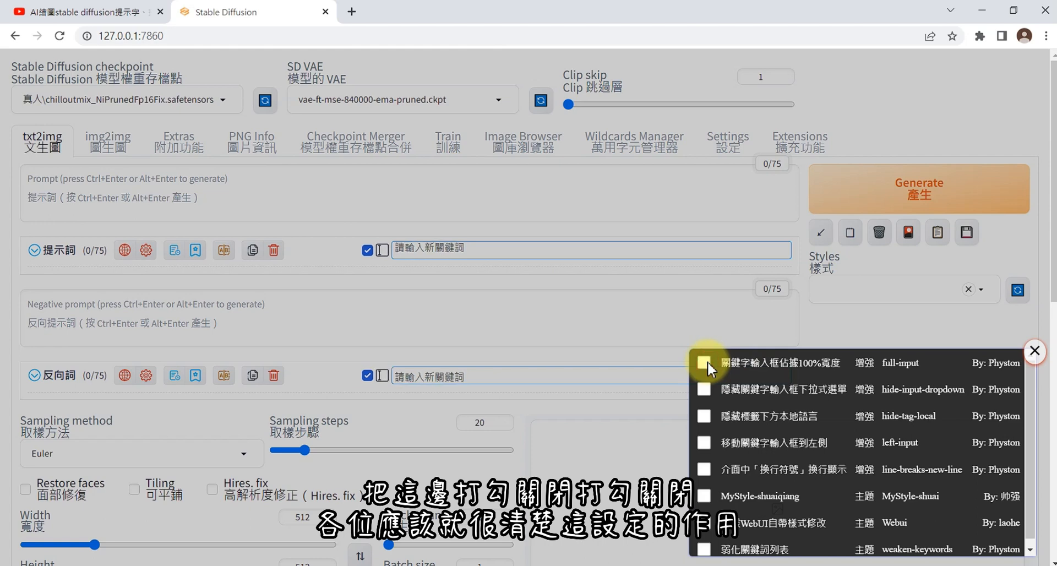
{"action": "left_click", "coordinate": [707, 361]}
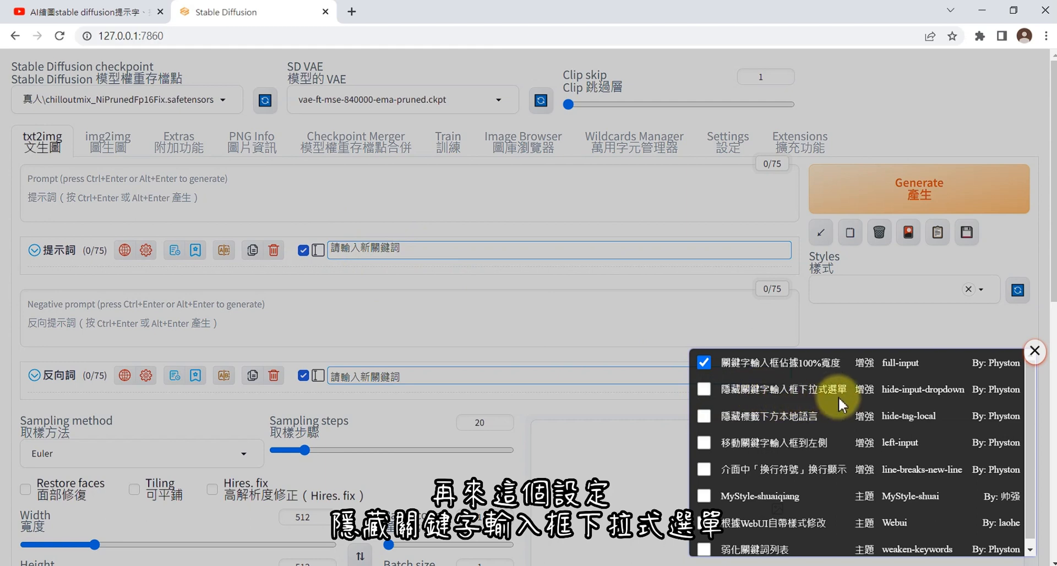
{"action": "left_click", "coordinate": [374, 254]}
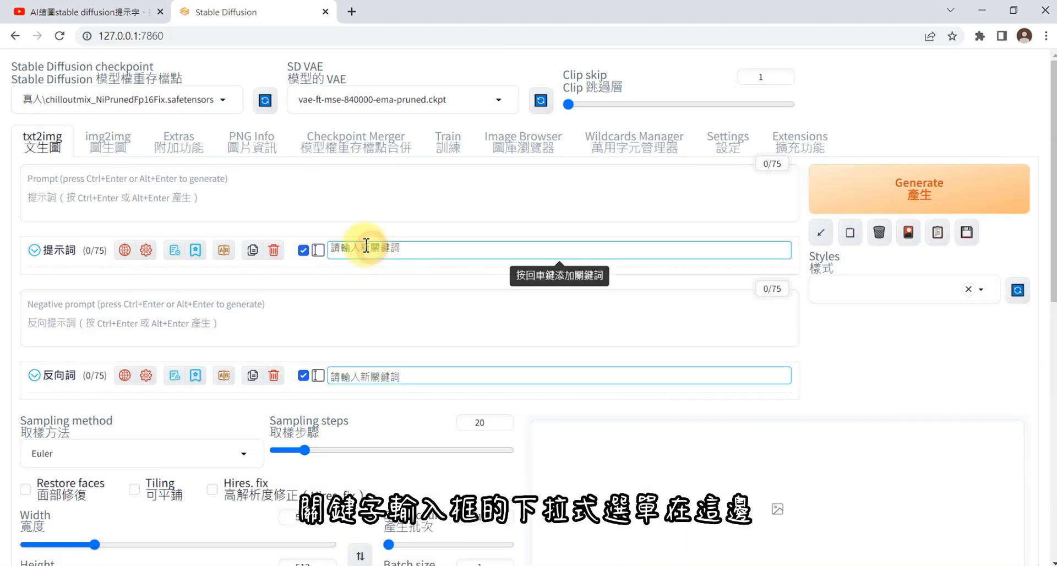
Step: View the dropdown of the positive prompt's keyword box and open the extension's theme settings
{"action": "left_click", "coordinate": [358, 251]}
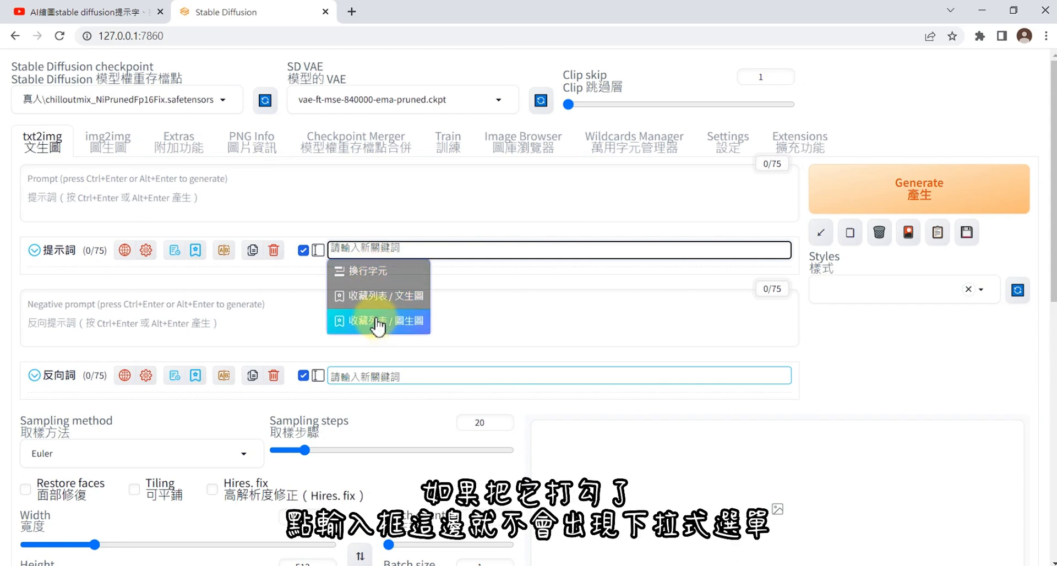
{"action": "mouse_move", "coordinate": [147, 257]}
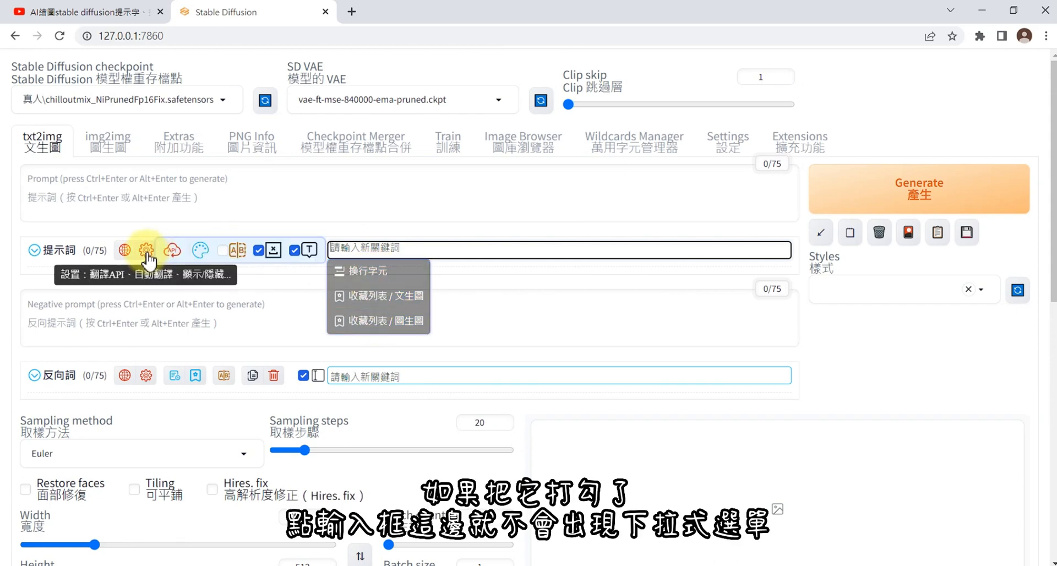
{"action": "left_click", "coordinate": [200, 251]}
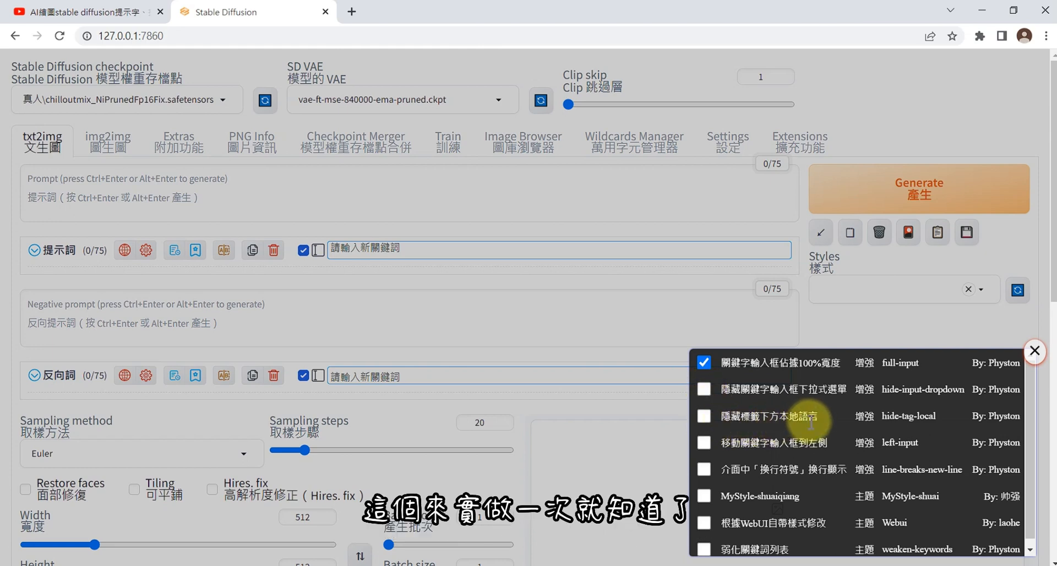
Step: Close the theme settings and add the keyword 1girl to the positive prompt
{"action": "left_click", "coordinate": [377, 249]}
{"action": "left_click", "coordinate": [378, 250]}
{"action": "type", "text": "1"}
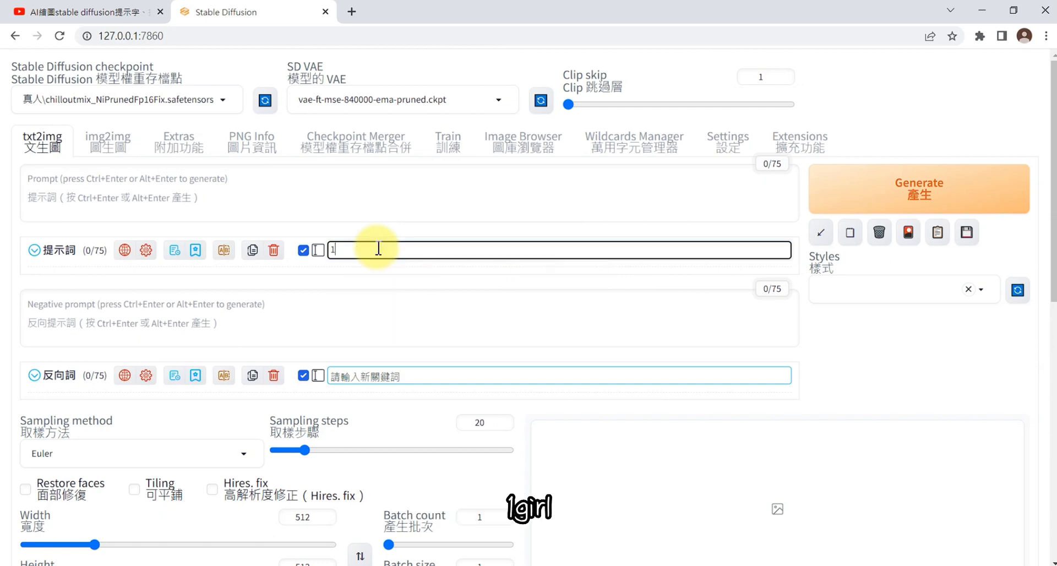
{"action": "type", "text": "girl"}
{"action": "key", "text": "Return"}
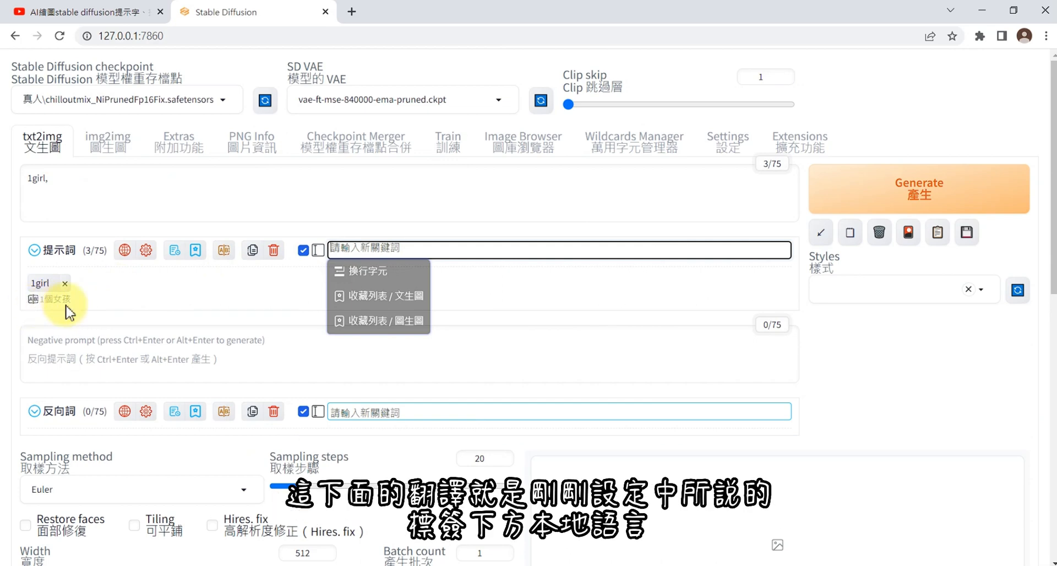
Step: Try the hide-tag-local option (隱藏標籤下方本地語言) in the theme settings and leave it off
{"action": "left_click", "coordinate": [200, 252]}
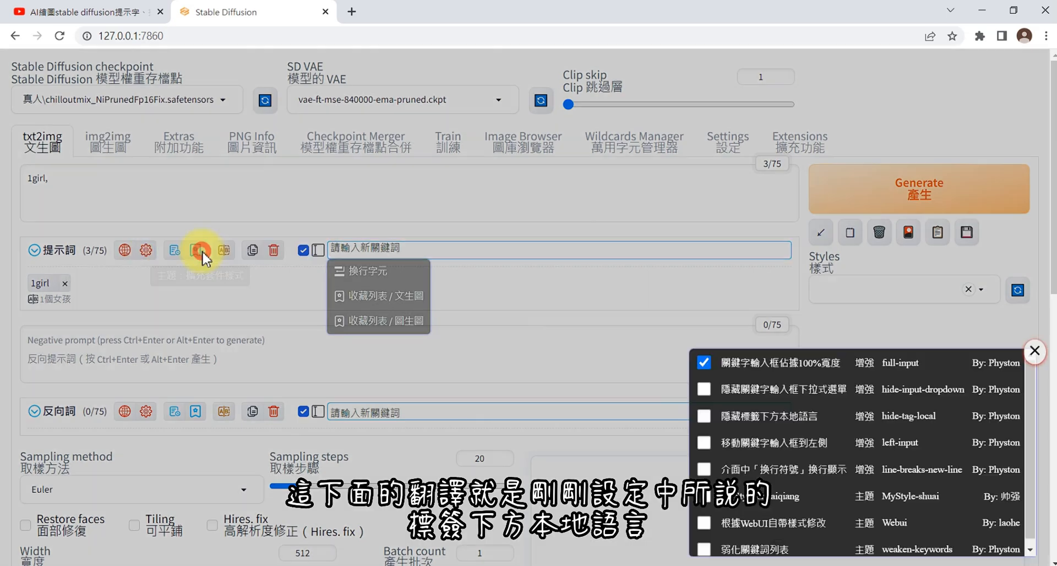
{"action": "left_click", "coordinate": [705, 417]}
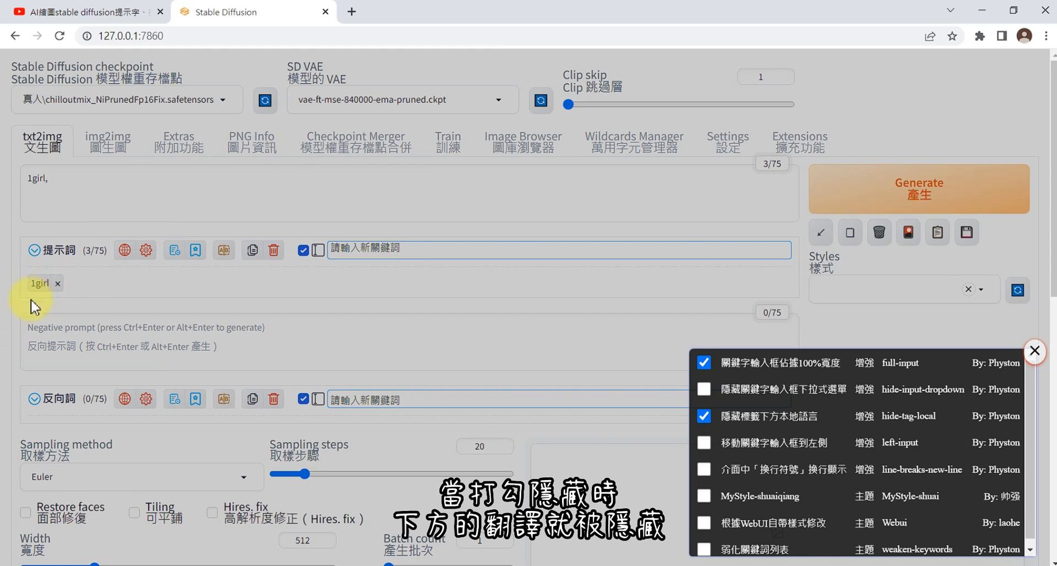
{"action": "left_click", "coordinate": [705, 416]}
{"action": "left_click", "coordinate": [705, 415]}
{"action": "left_click", "coordinate": [705, 415]}
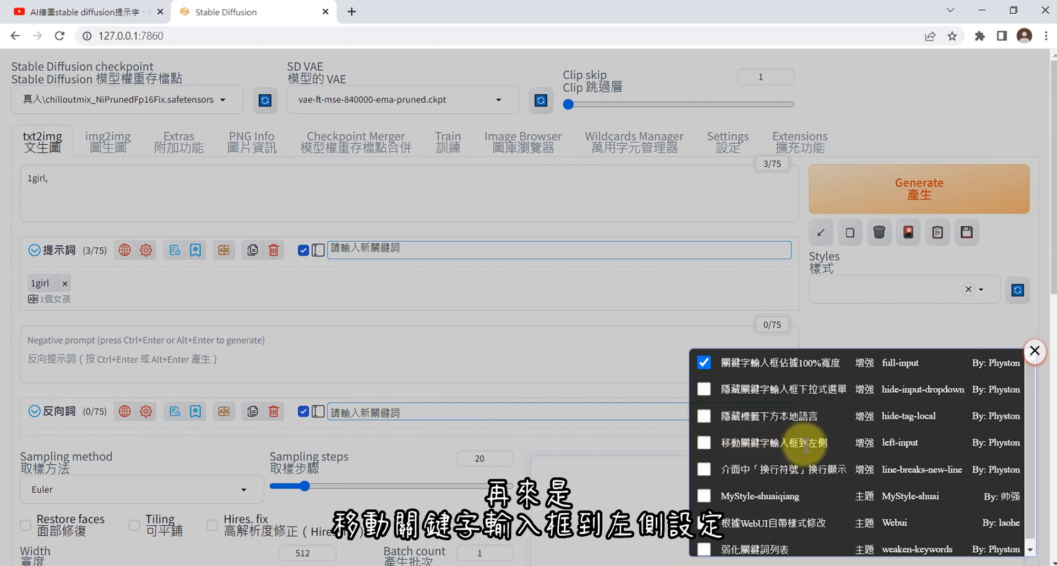
Step: Try the left-input option (移動關鍵字輸入框到左側) on and off and leave it disabled
{"action": "left_click", "coordinate": [704, 442]}
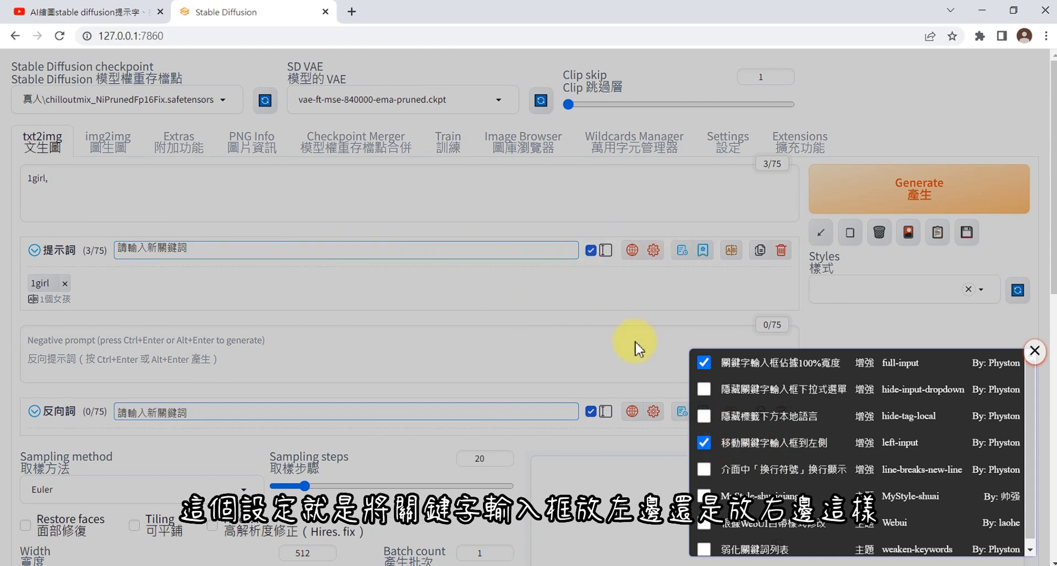
{"action": "left_click", "coordinate": [703, 442]}
{"action": "left_click", "coordinate": [702, 442]}
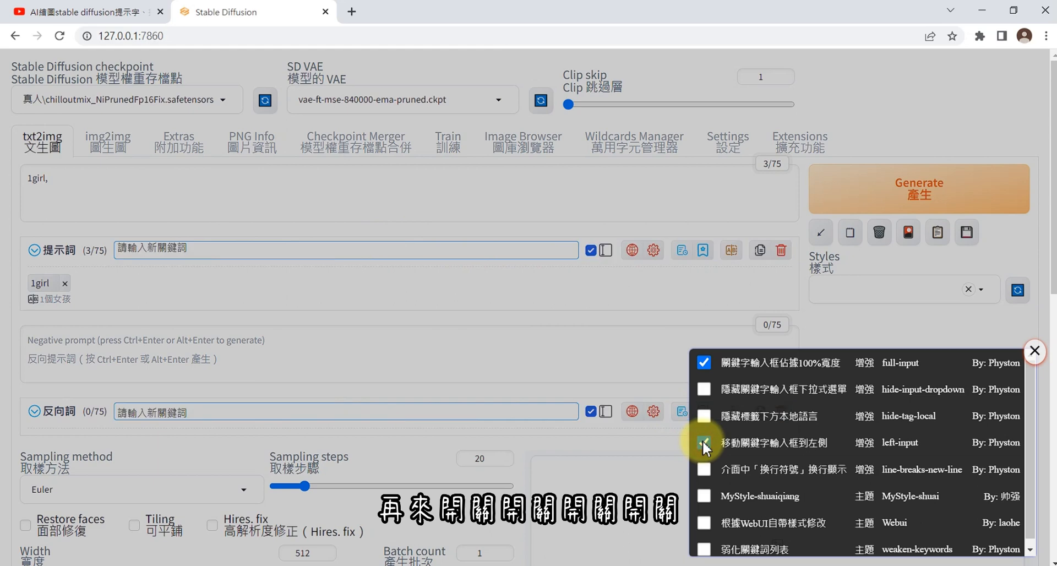
{"action": "left_click", "coordinate": [703, 442]}
{"action": "left_click", "coordinate": [703, 442]}
{"action": "left_click", "coordinate": [703, 442]}
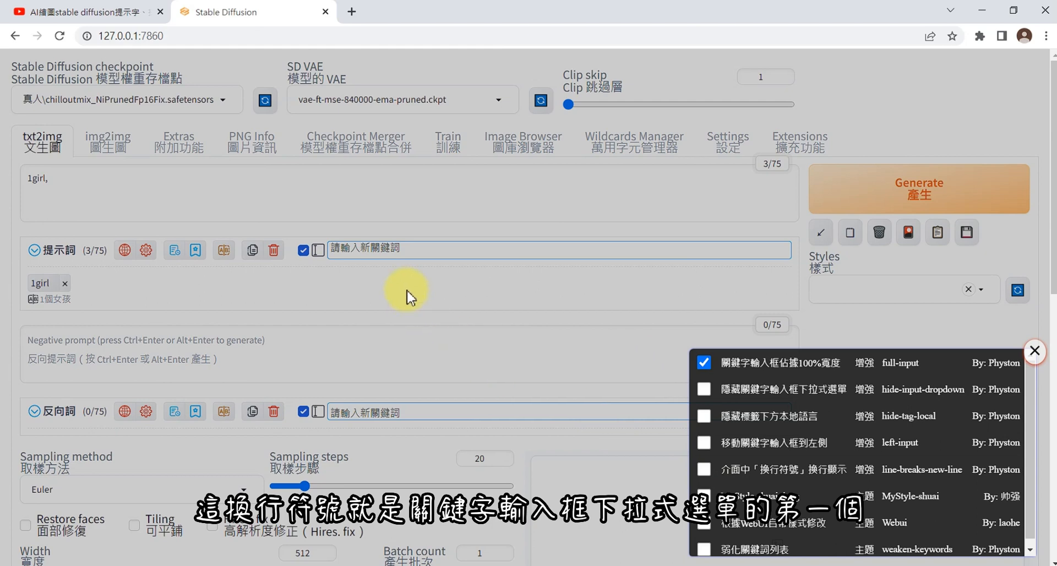
Step: Close the theme settings, insert a line-break character (換行字元) after 1girl and add the keyword 1boy
{"action": "left_click", "coordinate": [370, 293]}
{"action": "left_click", "coordinate": [358, 249]}
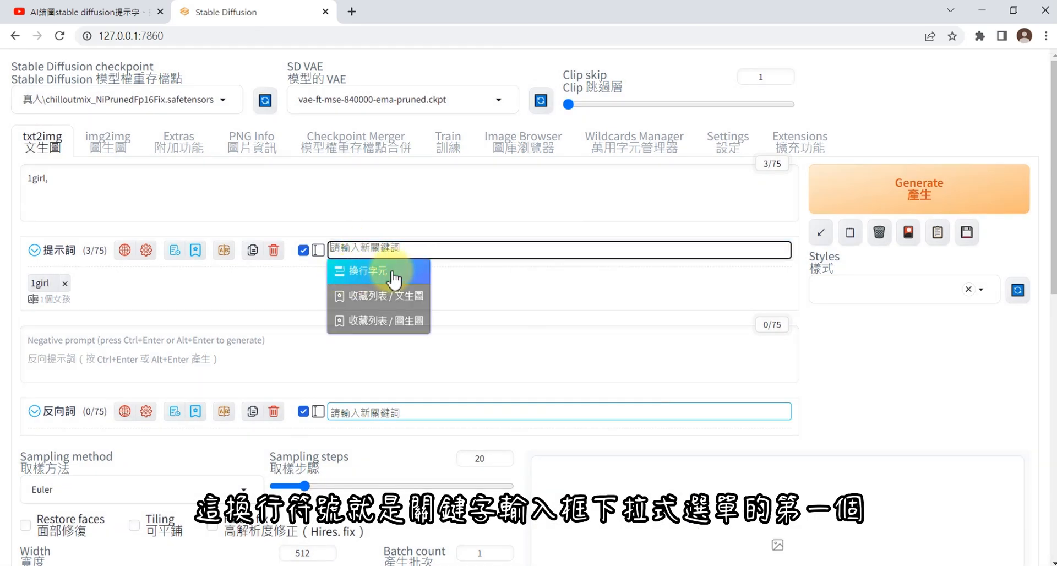
{"action": "left_click", "coordinate": [364, 279]}
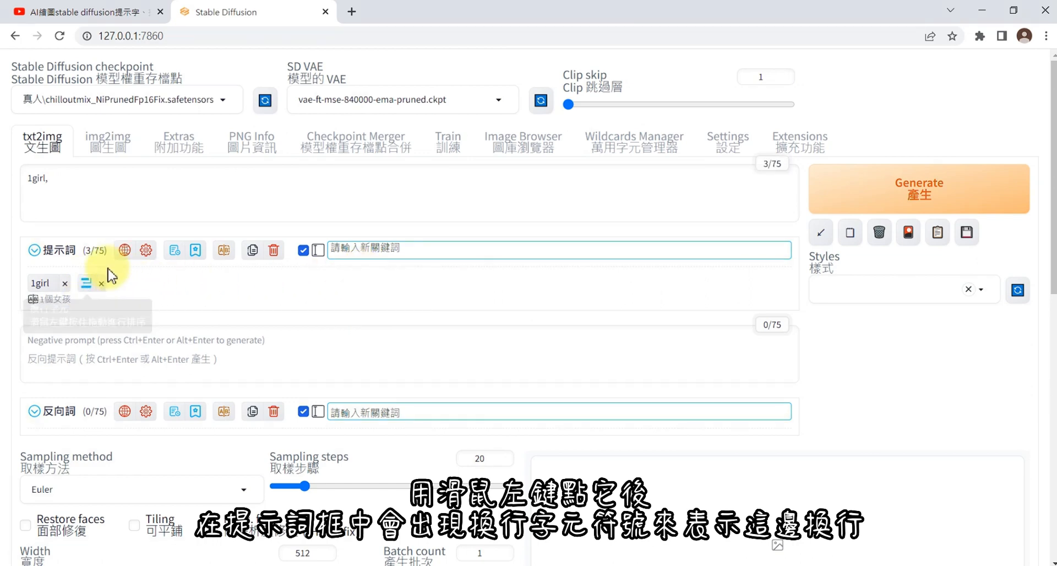
{"action": "left_click", "coordinate": [374, 250]}
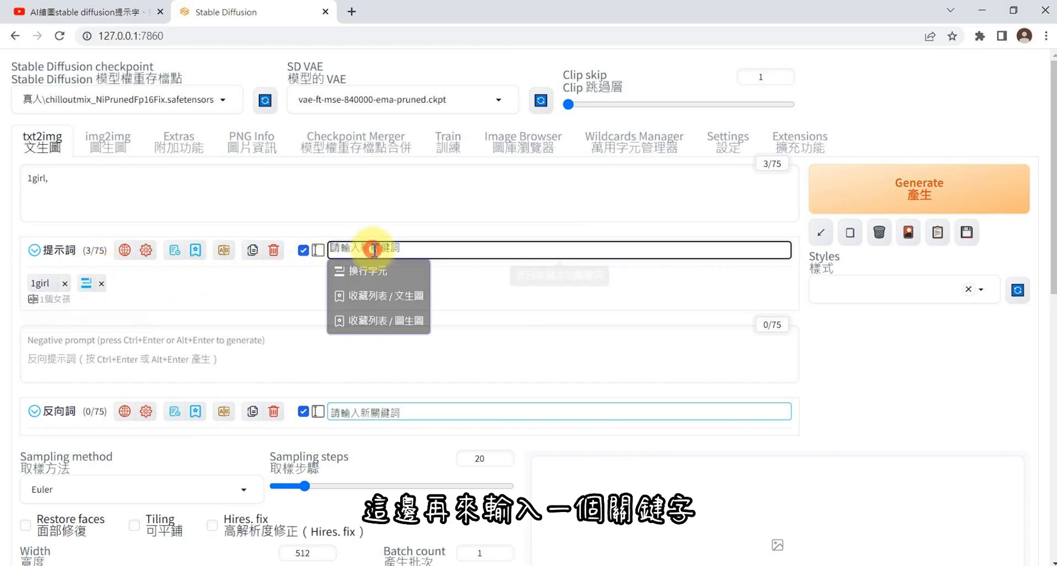
{"action": "type", "text": "1"}
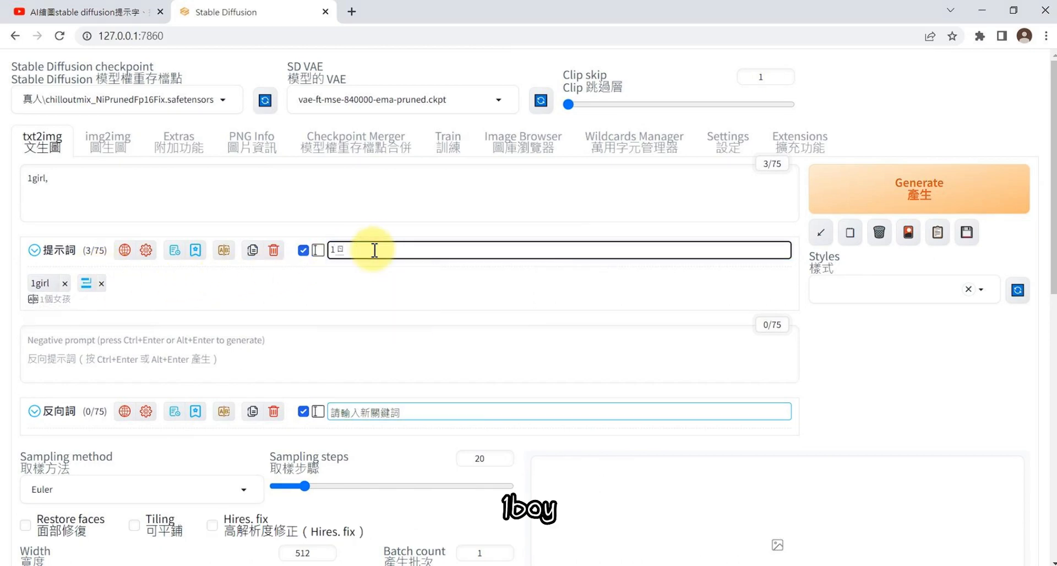
{"action": "type", "text": "boy"}
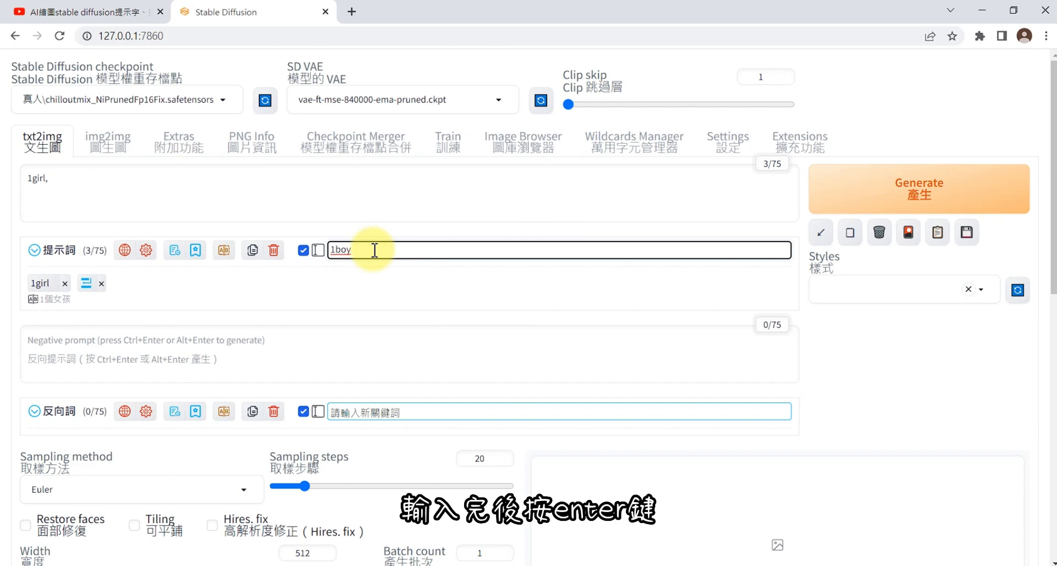
{"action": "key", "text": "Return"}
Step: Enable the line-breaks-new-line option (介面中「換行符號」換行顯示) in the theme settings
{"action": "mouse_move", "coordinate": [120, 286]}
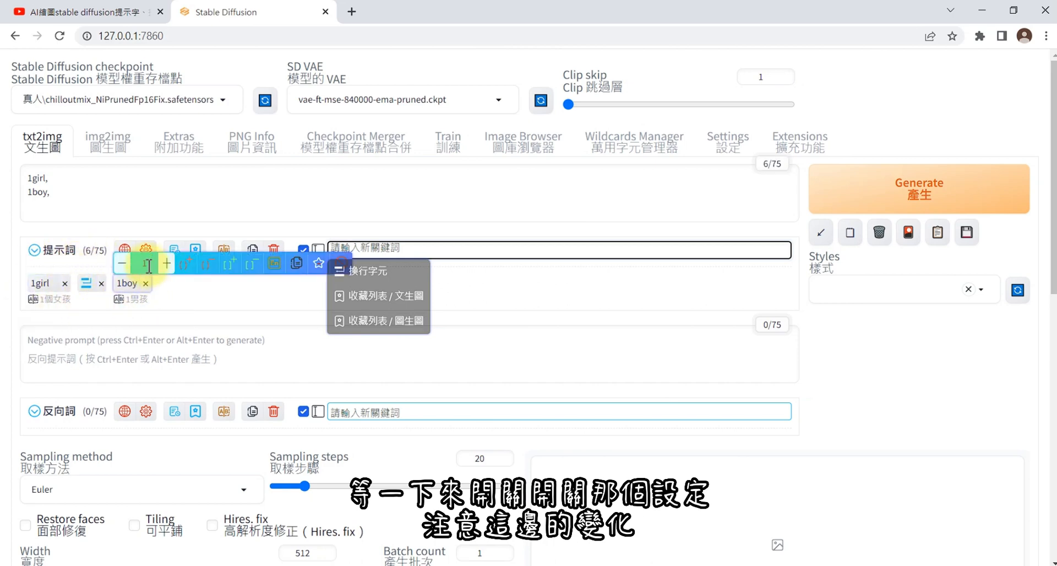
{"action": "left_click", "coordinate": [197, 250]}
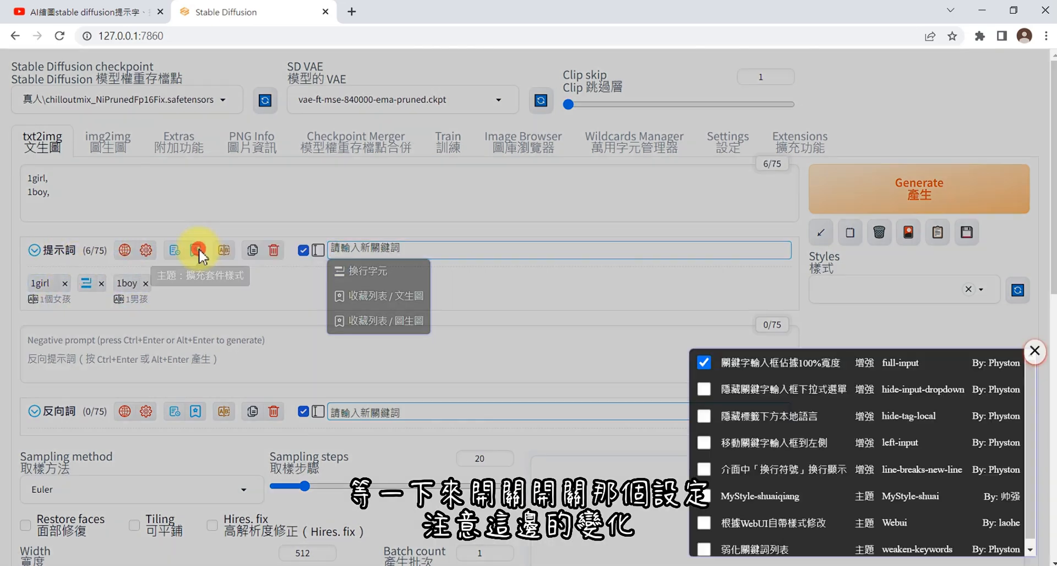
{"action": "left_click", "coordinate": [702, 468]}
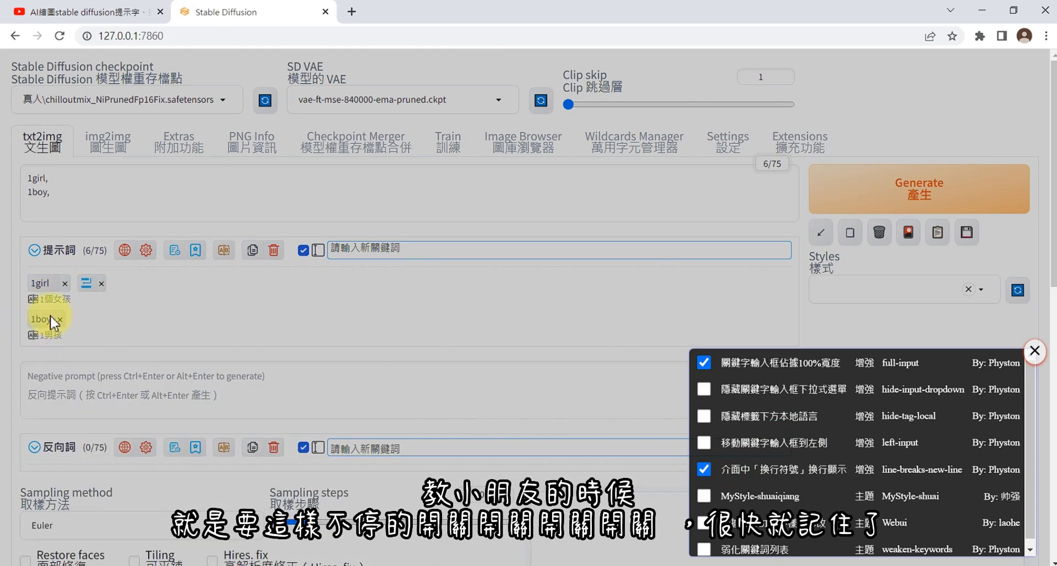
{"action": "left_click", "coordinate": [702, 469]}
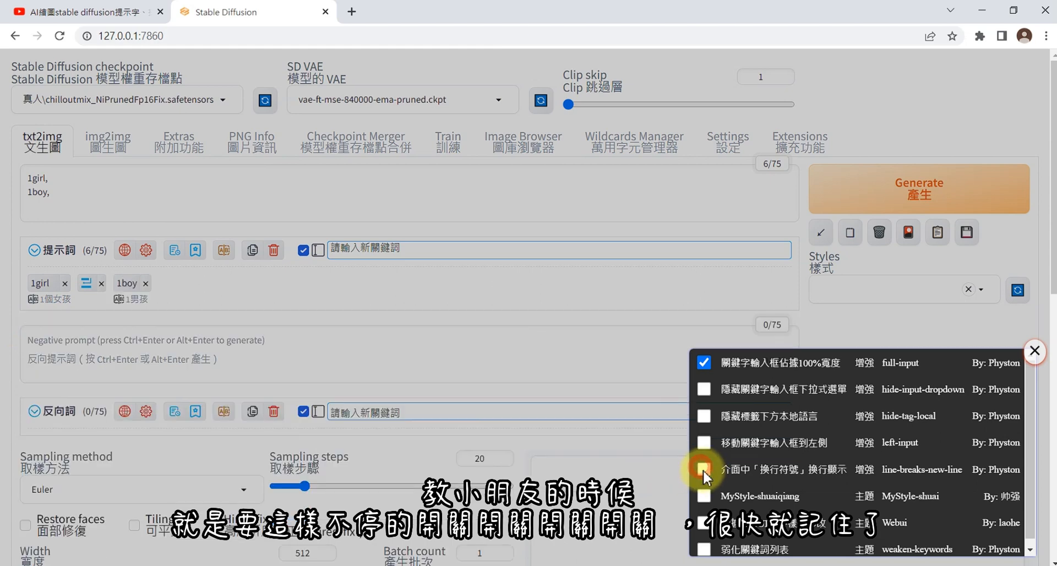
{"action": "left_click", "coordinate": [702, 471]}
{"action": "left_click", "coordinate": [702, 471]}
{"action": "left_click", "coordinate": [703, 470]}
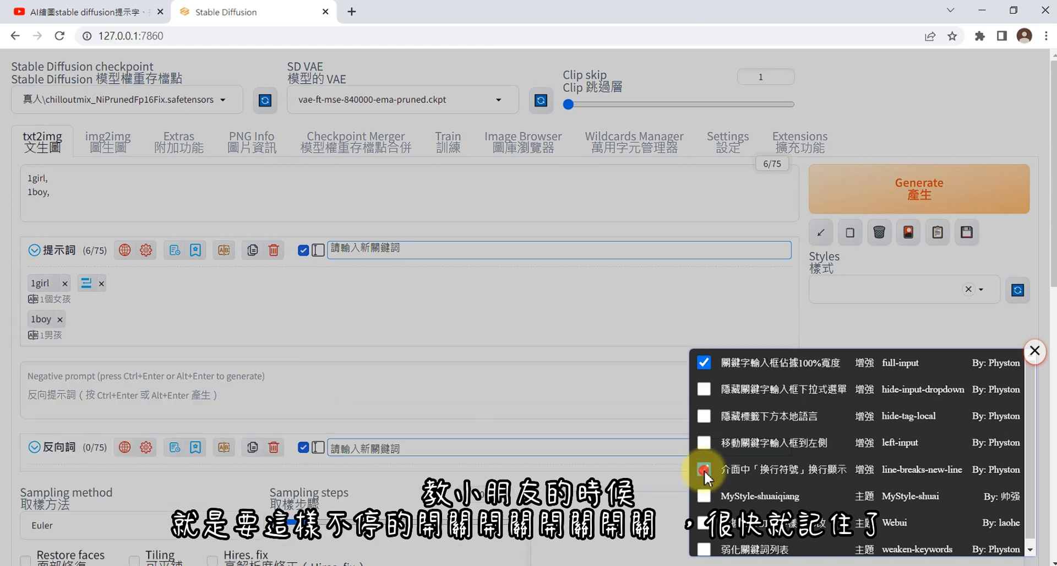
{"action": "left_click", "coordinate": [703, 470]}
{"action": "left_click", "coordinate": [705, 470]}
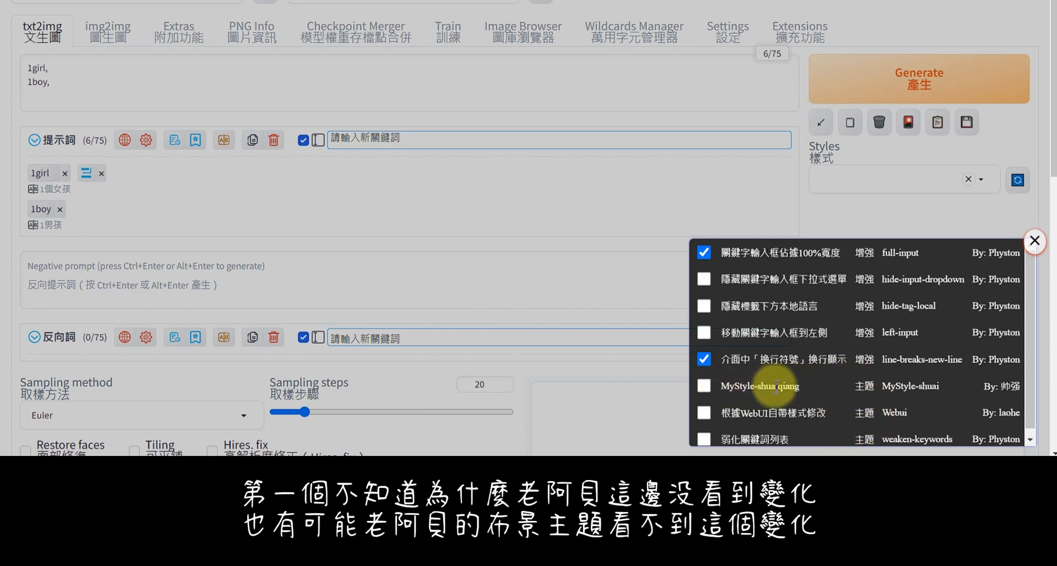
Step: Try the MyStyle-shuai and Webui themes and leave both disabled
{"action": "left_click", "coordinate": [704, 385]}
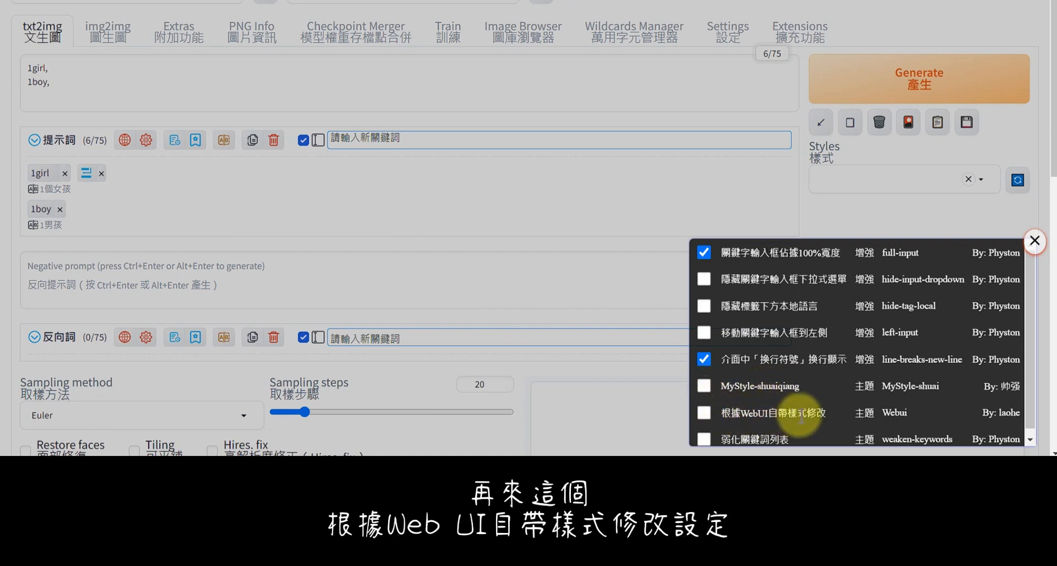
{"action": "left_click", "coordinate": [704, 412]}
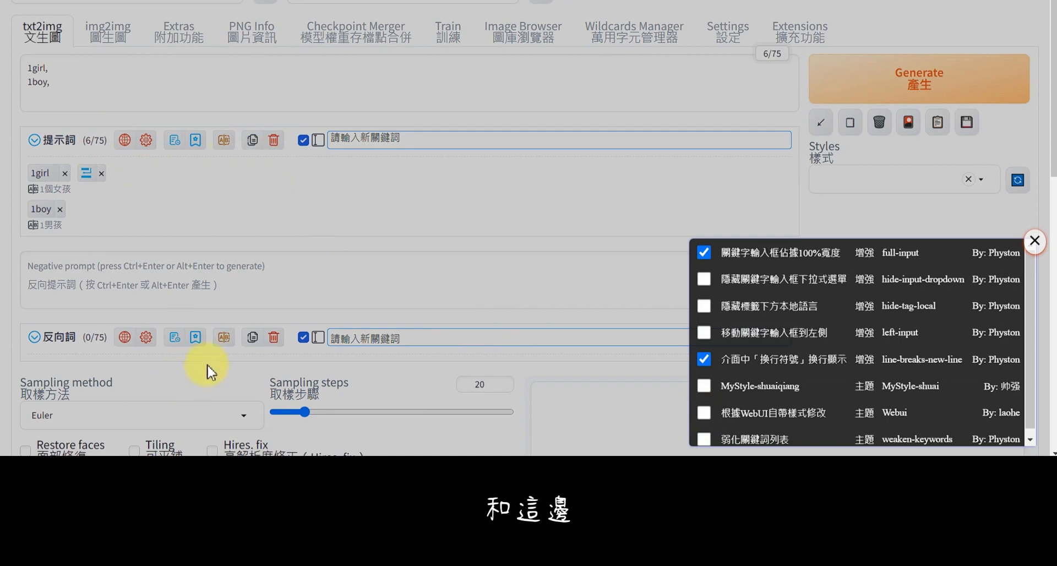
{"action": "left_click", "coordinate": [704, 411]}
{"action": "left_click", "coordinate": [705, 411]}
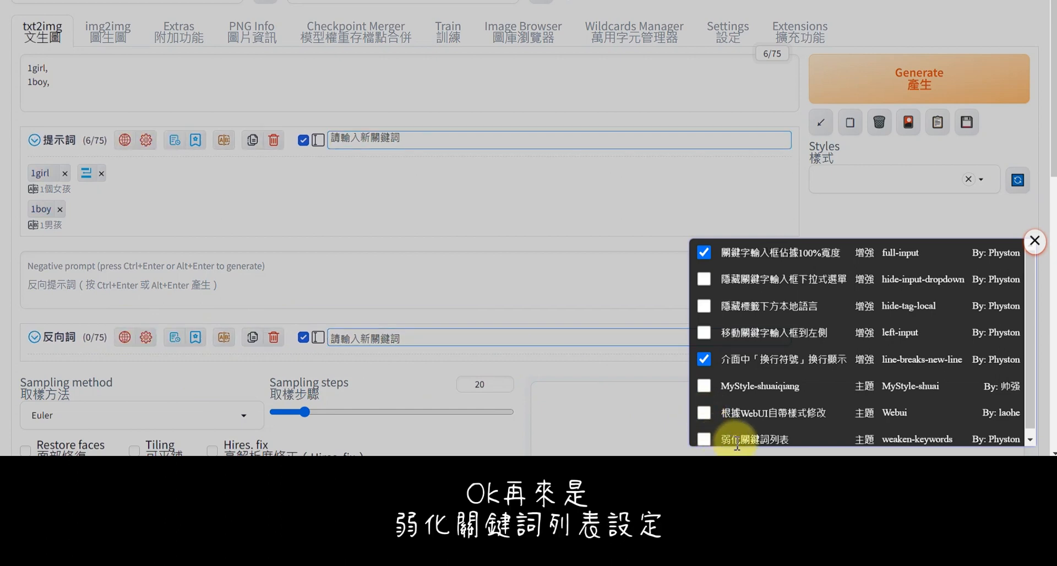
Step: Try the weaken-keywords theme (弱化關鍵詞列表) on and off, leave it disabled and close the theme settings
{"action": "left_click", "coordinate": [703, 438]}
{"action": "left_click", "coordinate": [703, 439]}
{"action": "left_click", "coordinate": [704, 439]}
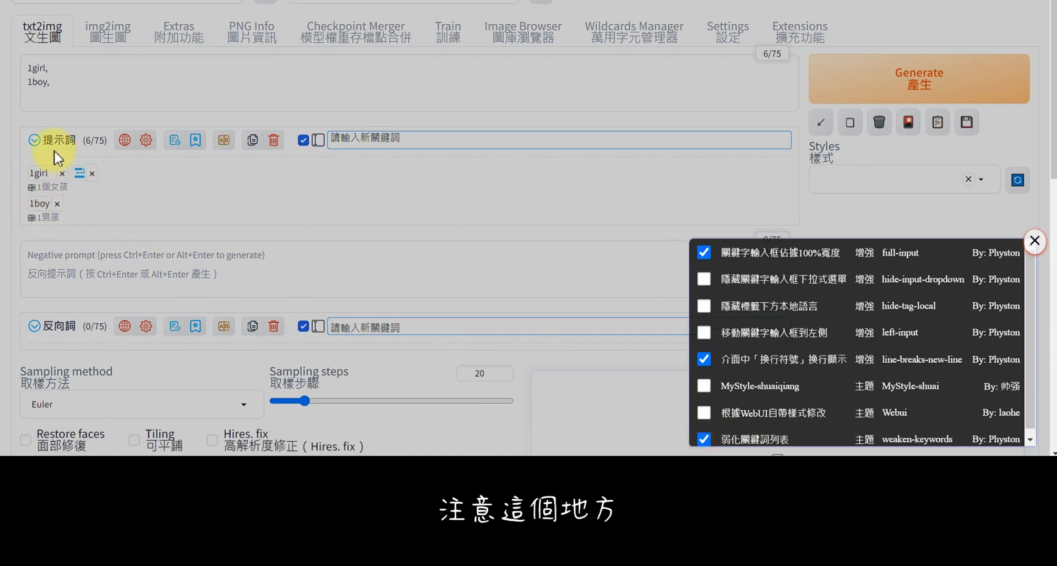
{"action": "left_click", "coordinate": [703, 439]}
{"action": "left_click", "coordinate": [704, 439]}
{"action": "left_click", "coordinate": [704, 439]}
{"action": "left_click", "coordinate": [704, 439]}
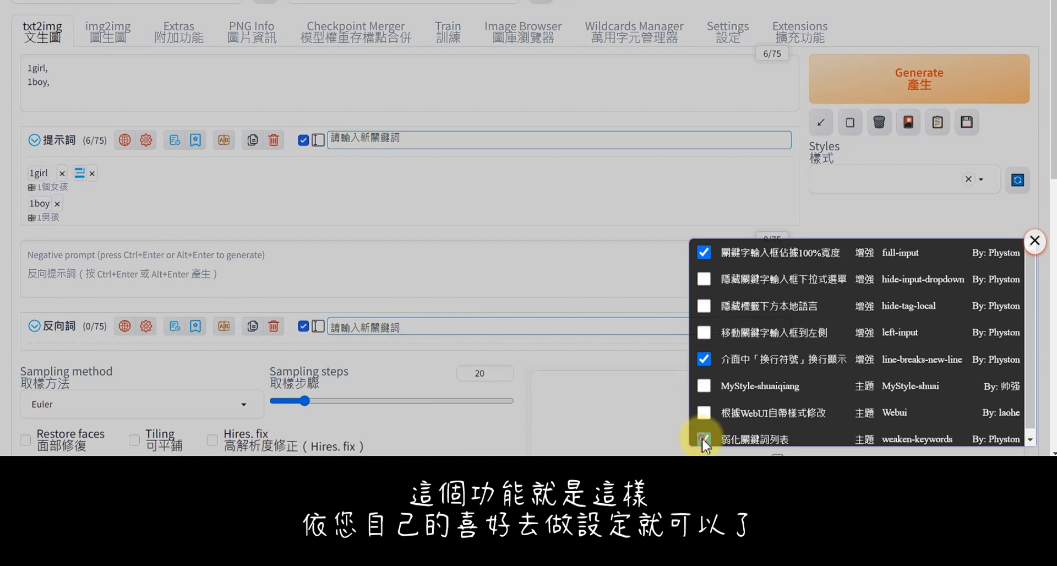
{"action": "left_click", "coordinate": [704, 440]}
{"action": "left_click", "coordinate": [703, 439]}
{"action": "left_click", "coordinate": [703, 439]}
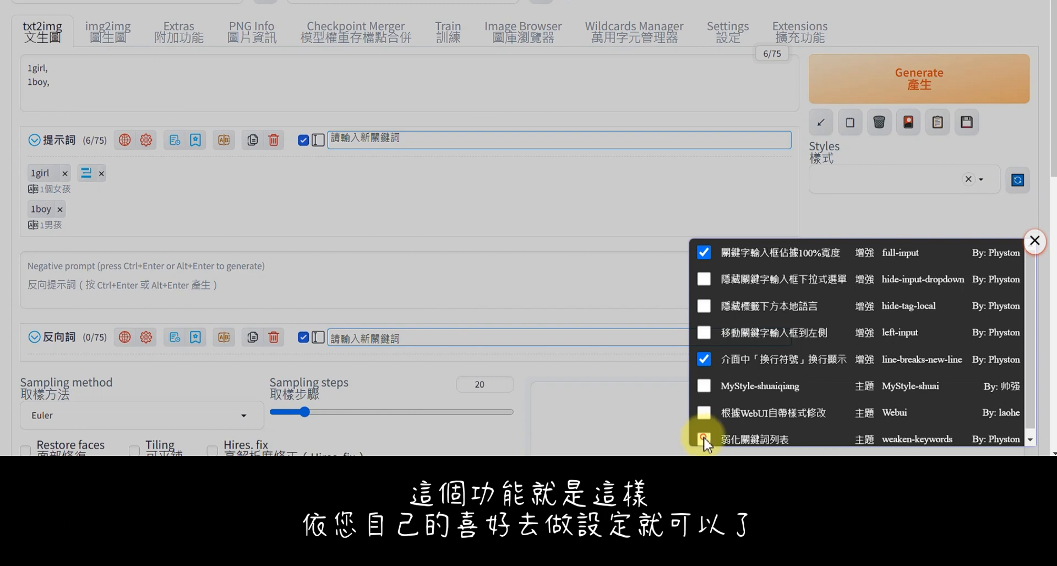
{"action": "left_click", "coordinate": [703, 439]}
{"action": "left_click", "coordinate": [704, 440]}
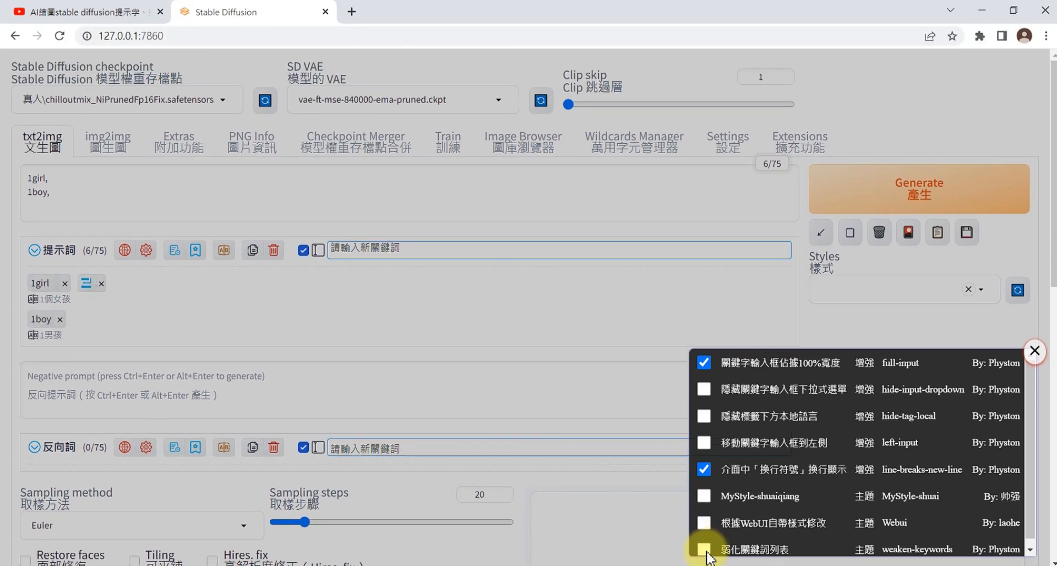
{"action": "left_click", "coordinate": [1033, 354]}
Step: Delete all keywords from the positive prompt and confirm the deletion
{"action": "mouse_move", "coordinate": [146, 251]}
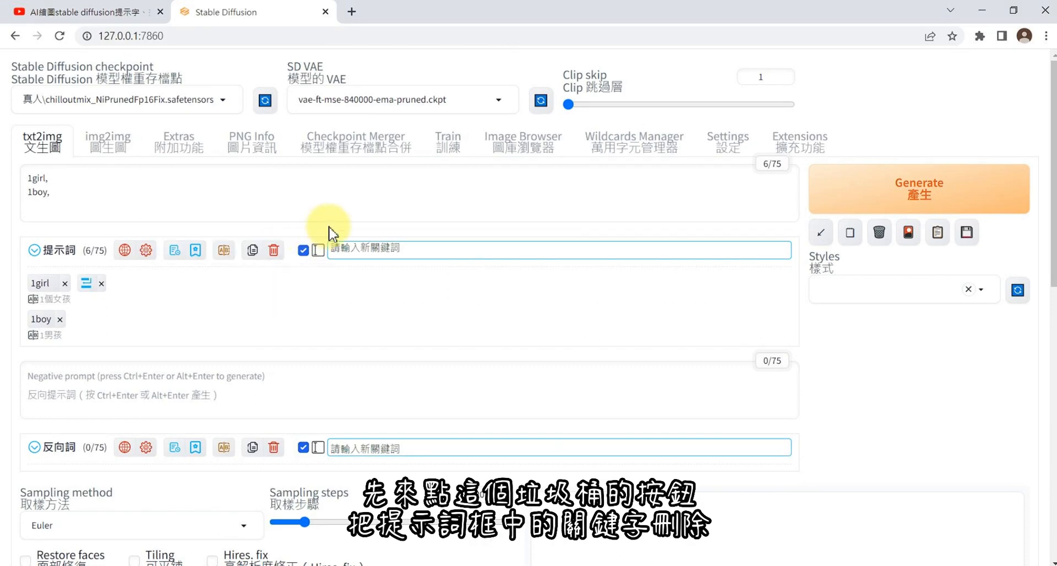
{"action": "left_click", "coordinate": [275, 250]}
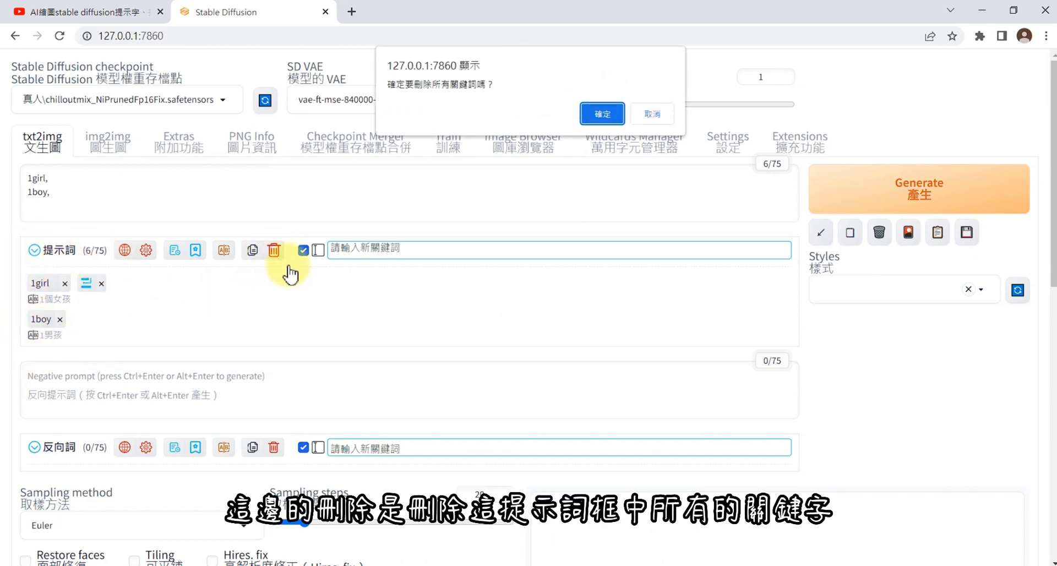
{"action": "left_click", "coordinate": [603, 114]}
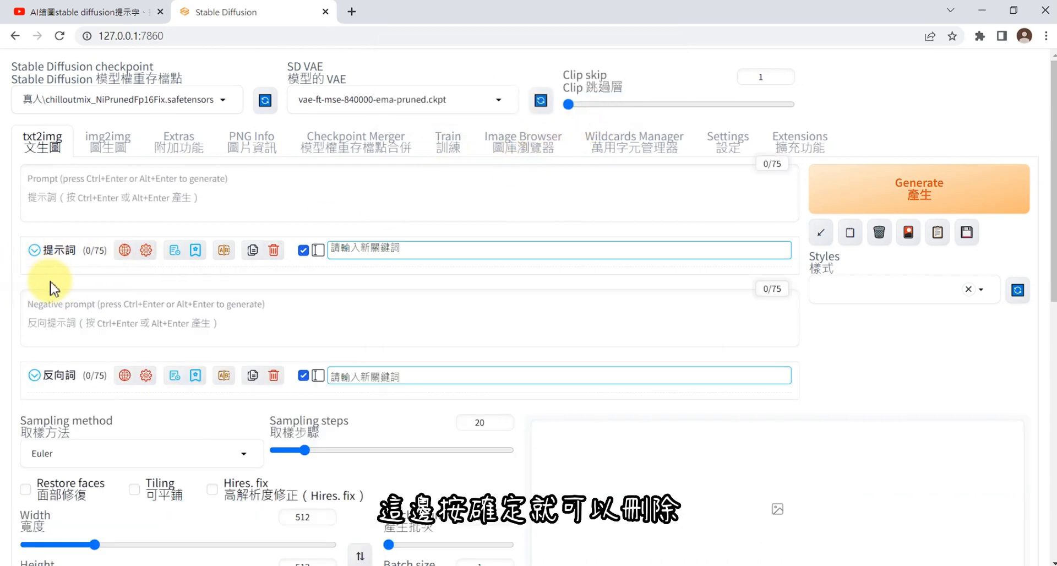
Step: Enter 一個女孩 and 喝咖啡 with extra spaces between them as new positive keywords and disable removal of spaces after commas
{"action": "left_click", "coordinate": [376, 247]}
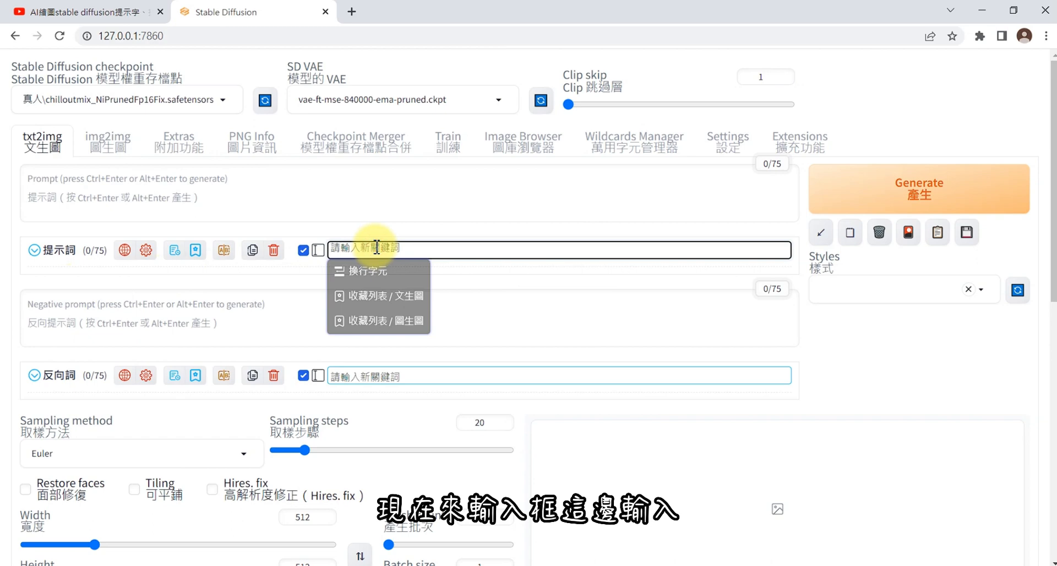
{"action": "type", "text": "一個女孩，        喝咖啡"}
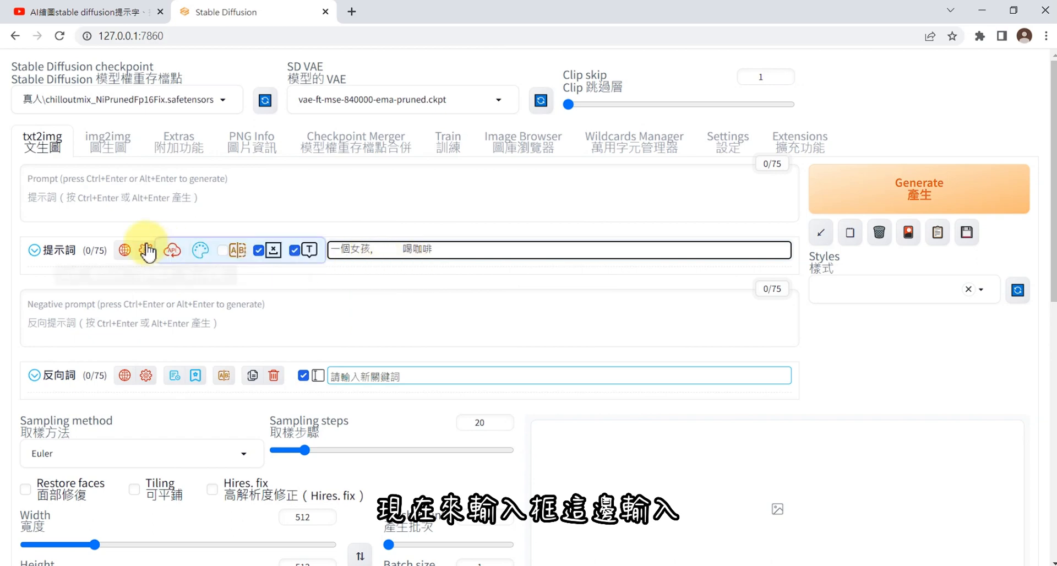
{"action": "left_click", "coordinate": [257, 252]}
Step: Copy the entered Chinese keyword text, add it to the positive prompt and check the spacing after the comma
{"action": "left_click", "coordinate": [433, 249]}
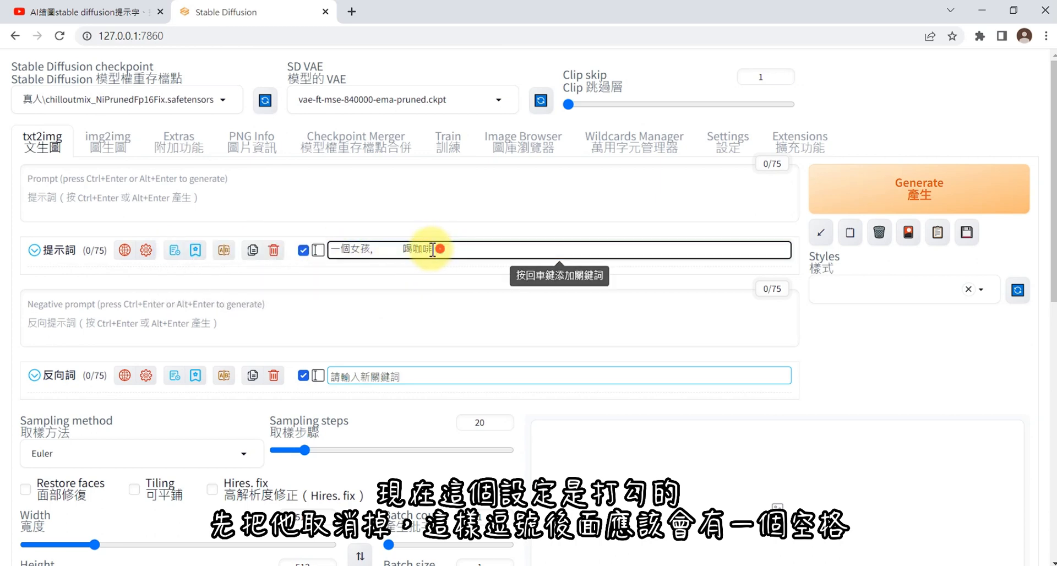
{"action": "left_click_drag", "start_coordinate": [433, 249], "coordinate": [332, 244]}
{"action": "right_click", "coordinate": [352, 243]}
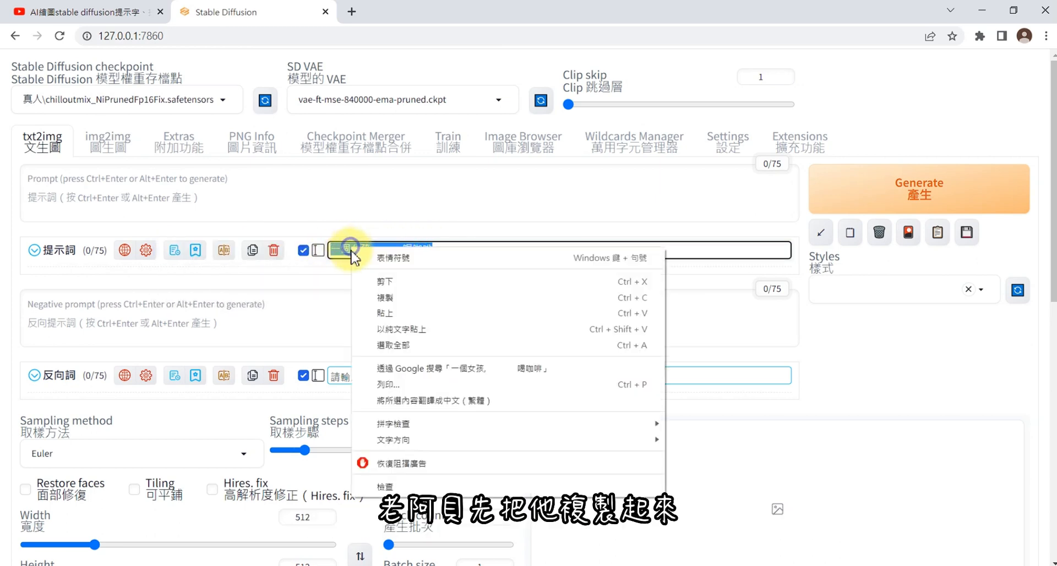
{"action": "left_click", "coordinate": [381, 297]}
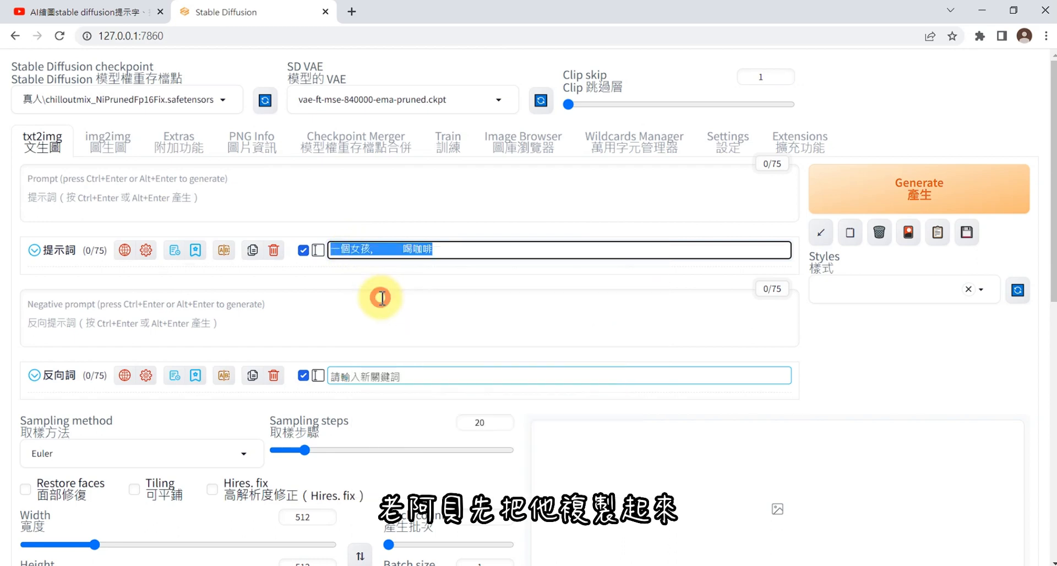
{"action": "left_click", "coordinate": [441, 249]}
{"action": "key", "text": "Return"}
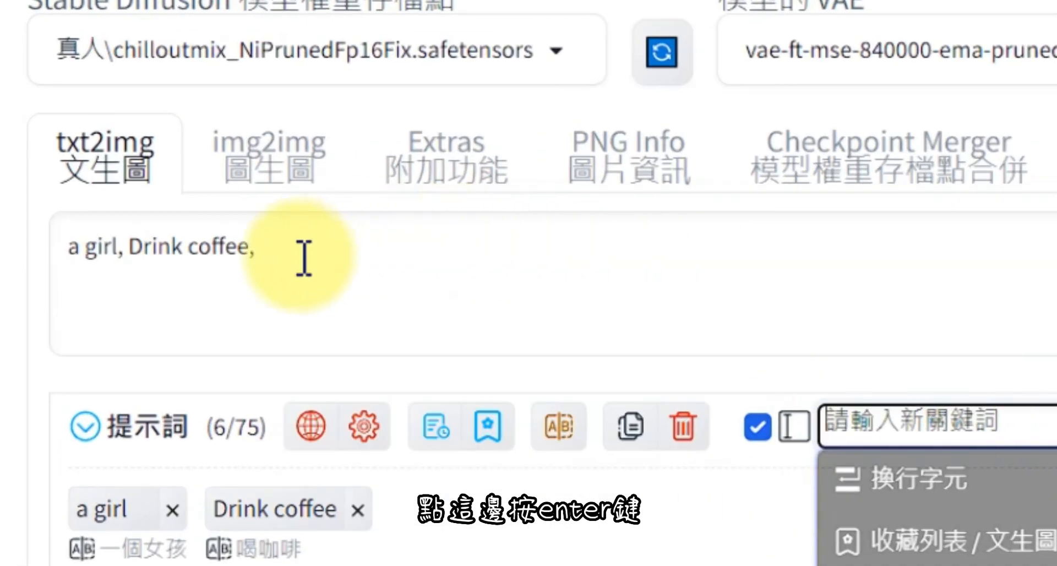
{"action": "left_click", "coordinate": [132, 248]}
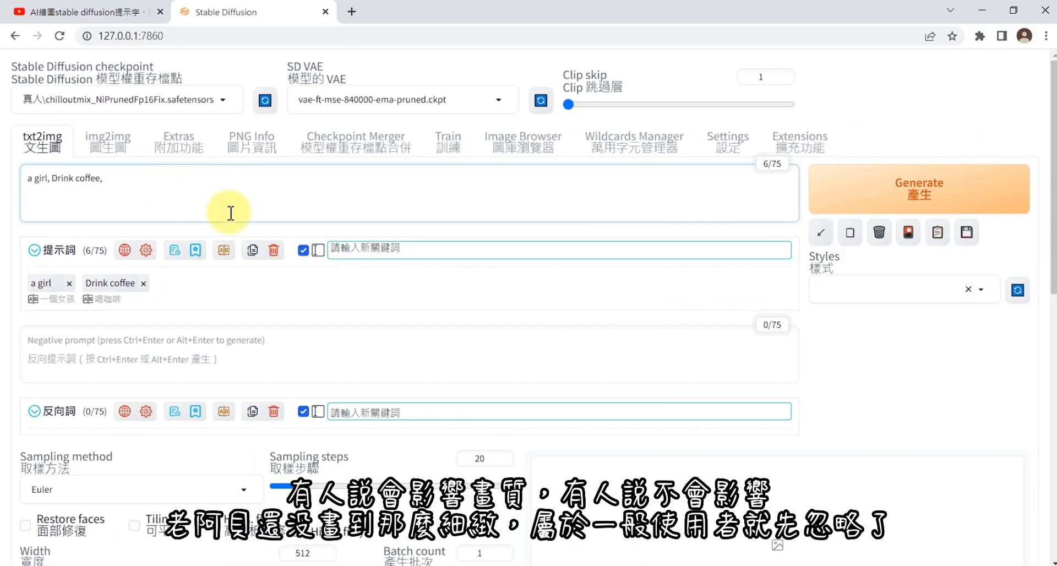
Step: Delete all positive keywords and add the copied keyword text again with removal of spaces after commas enabled
{"action": "left_click", "coordinate": [682, 426]}
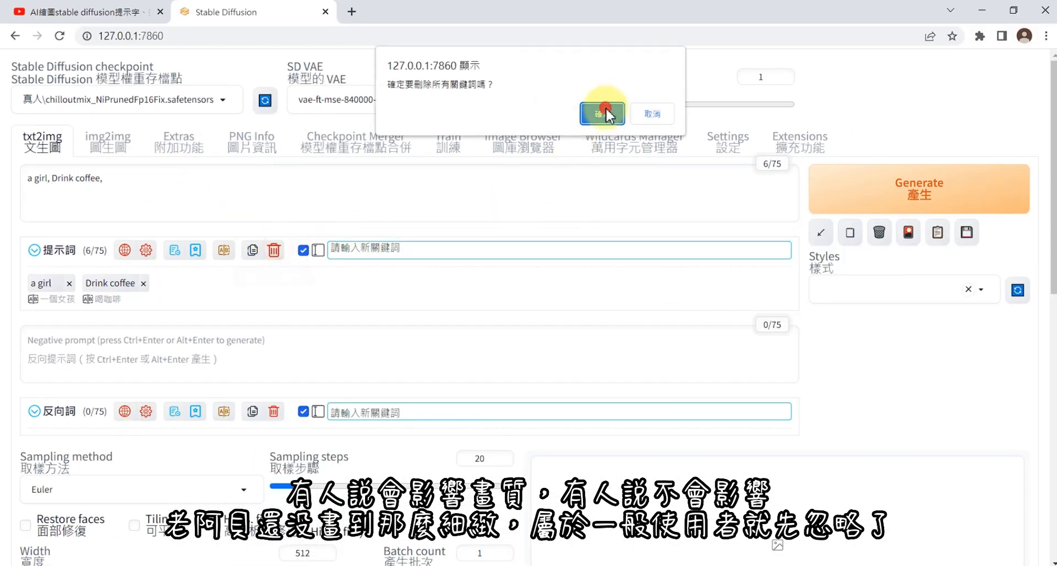
{"action": "left_click", "coordinate": [606, 113]}
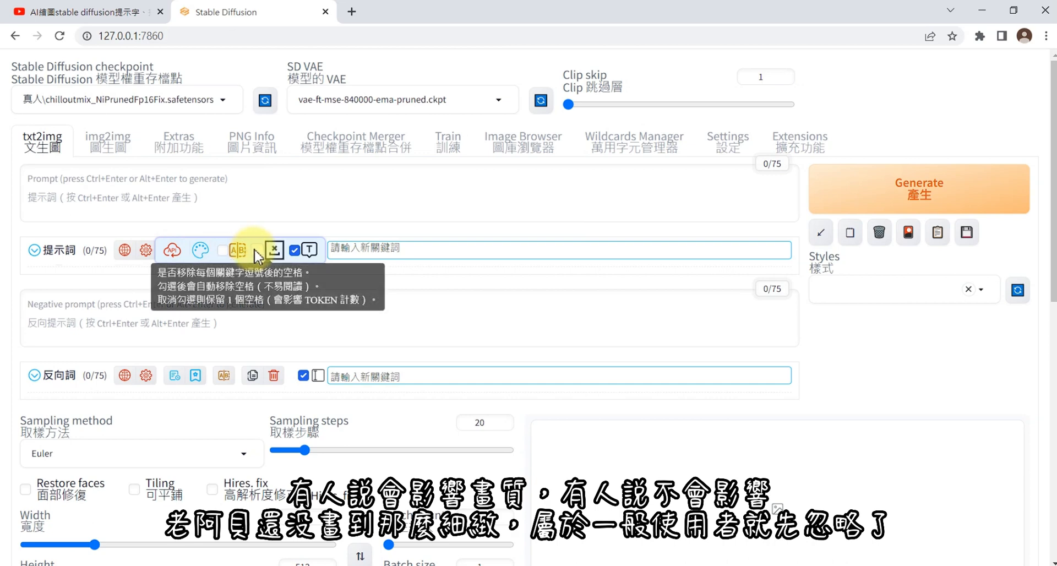
{"action": "left_click", "coordinate": [381, 248]}
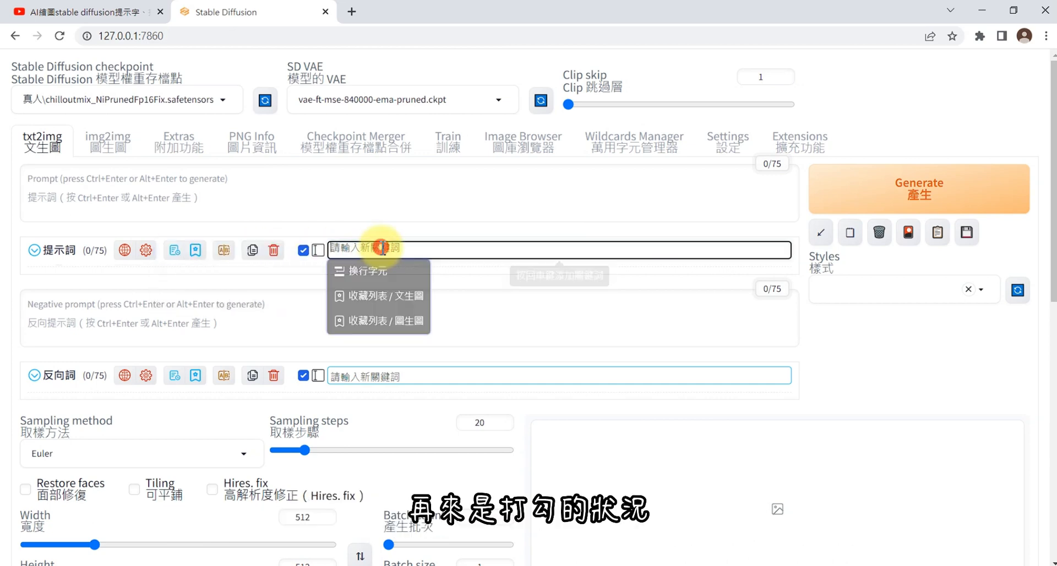
{"action": "right_click", "coordinate": [378, 246]}
{"action": "left_click", "coordinate": [414, 336]}
{"action": "key", "text": "Return"}
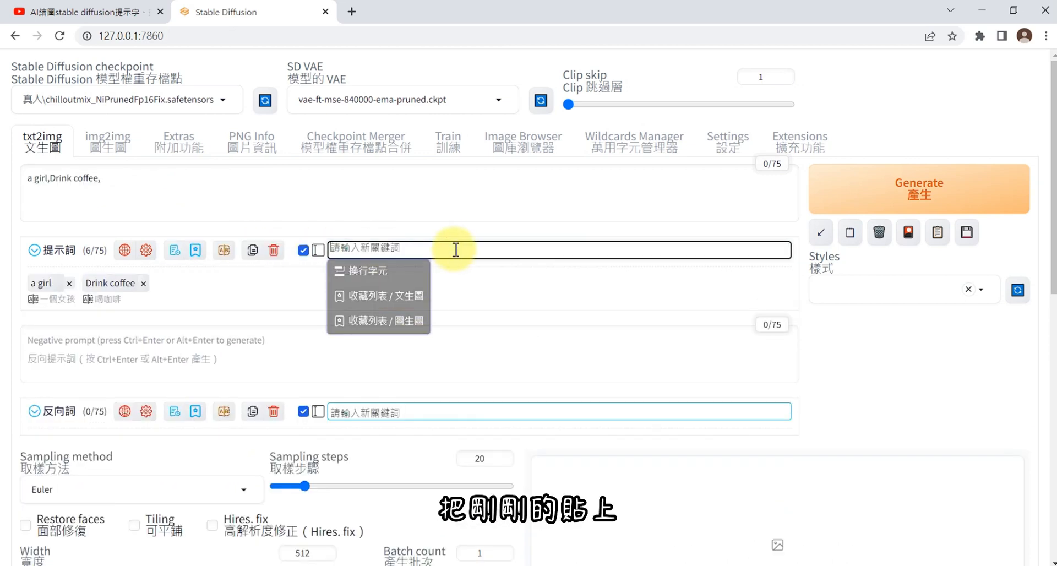
Step: Insert a line break between "a girl," and "Drink coffee," in the default positive prompt box
{"action": "left_click", "coordinate": [51, 182]}
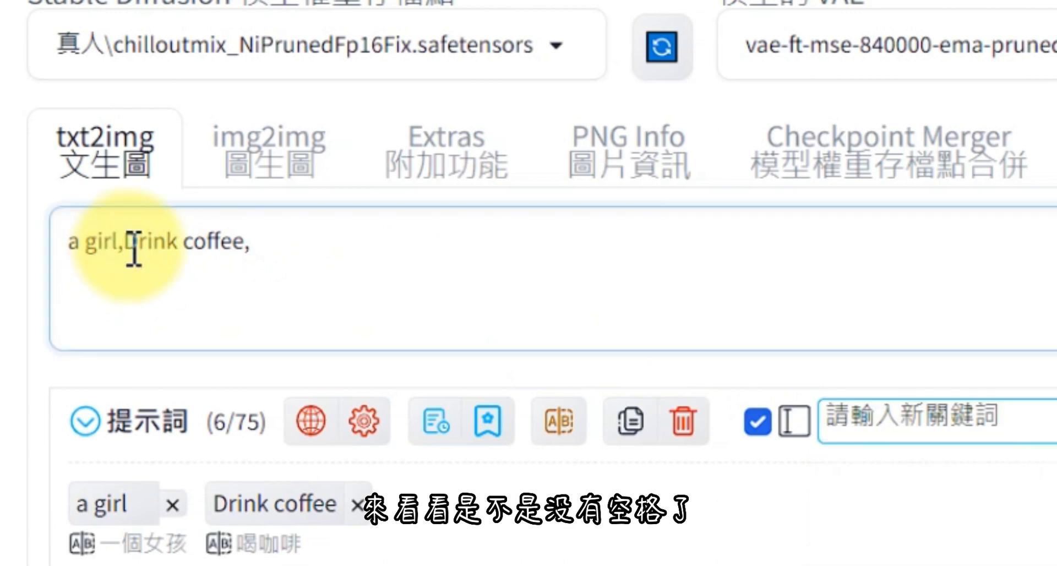
{"action": "key", "text": "Right"}
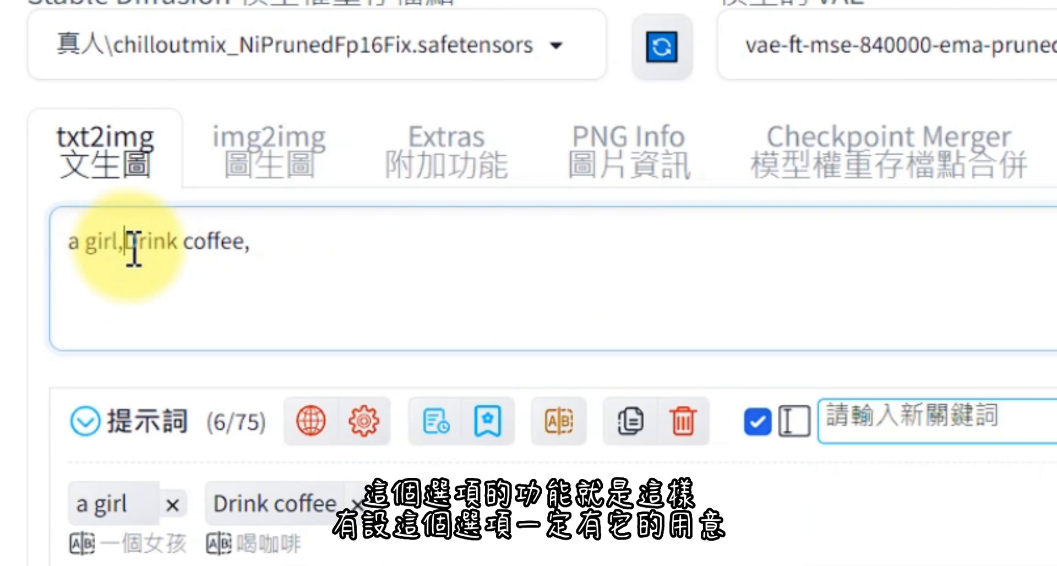
{"action": "key", "text": "Return"}
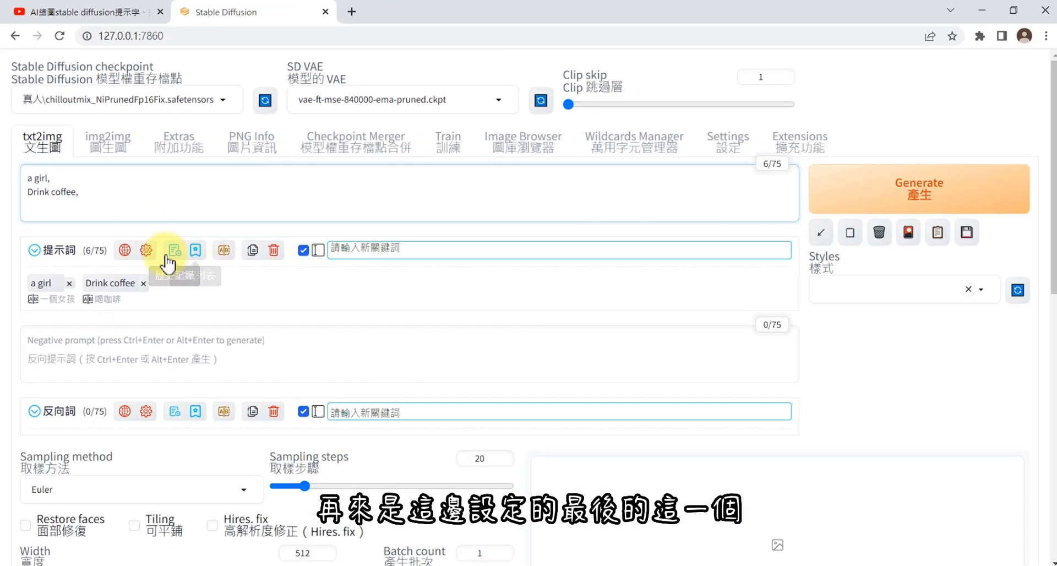
Step: Try the extension setting that shows or hides the tooltip for each function
{"action": "mouse_move", "coordinate": [144, 254]}
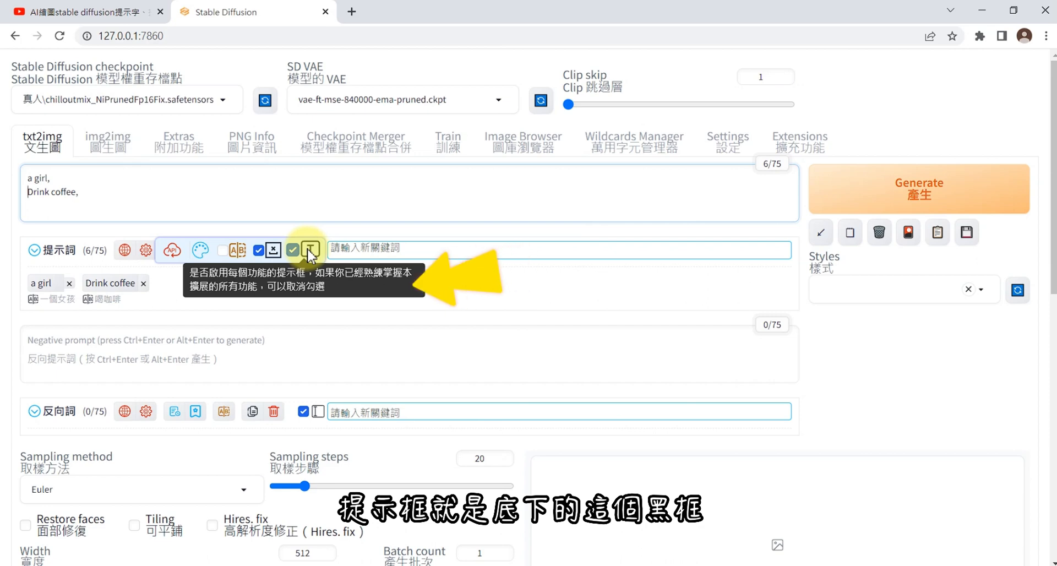
{"action": "left_click", "coordinate": [292, 250]}
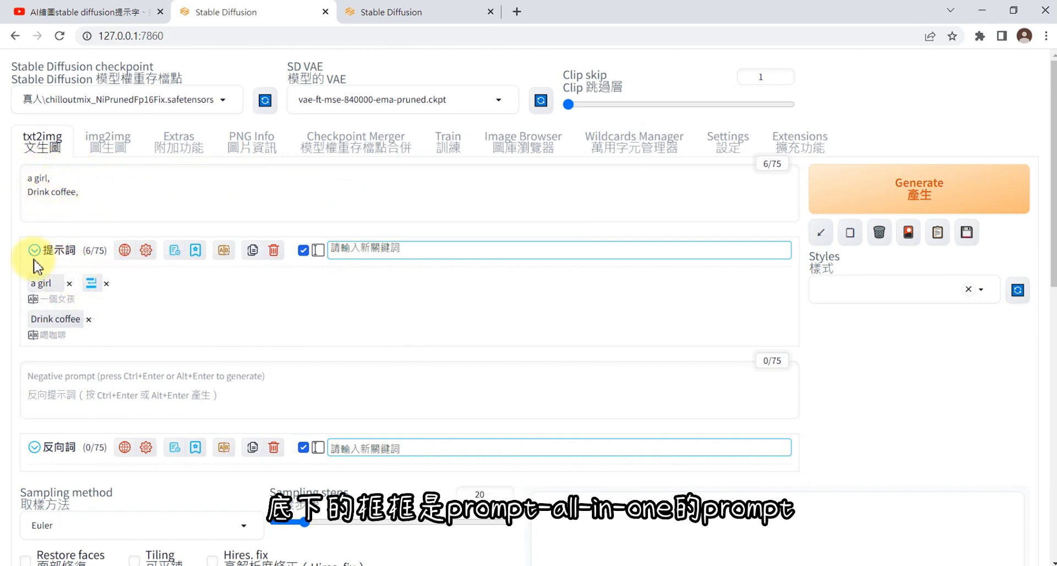
Step: Fill the negative prompt with the quality keywords from the "0-1.negative prompt" wildcard file and run translation of all its keywords
{"action": "mouse_move", "coordinate": [61, 282]}
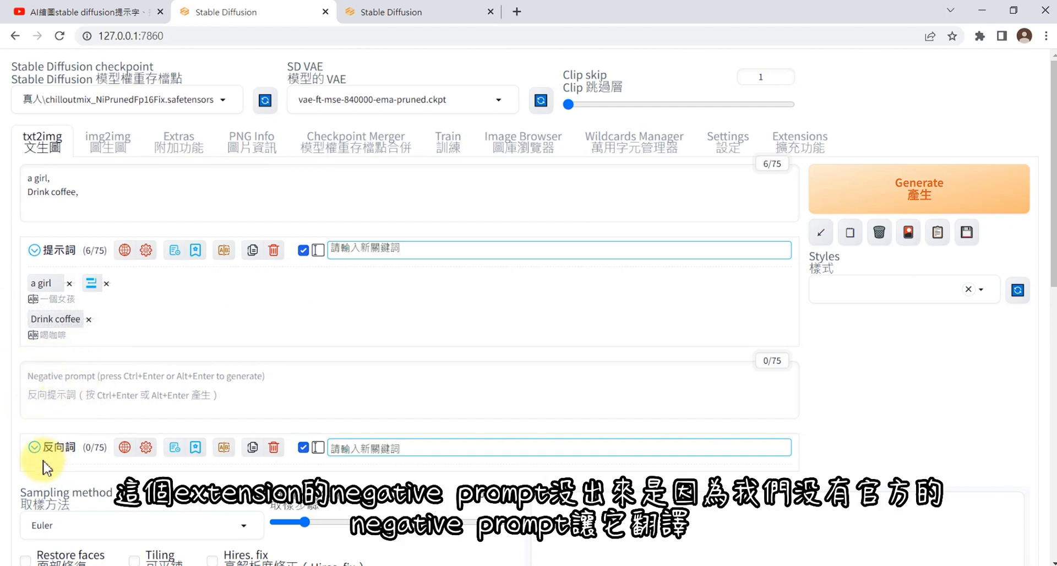
{"action": "scroll", "coordinate": [72, 440], "scroll_direction": "down", "scroll_amount": 2}
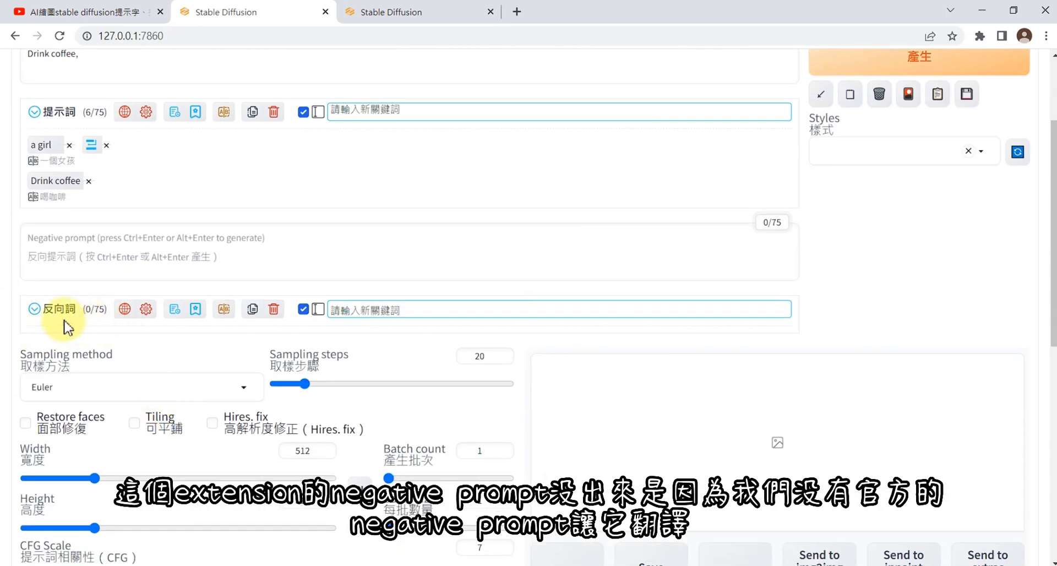
{"action": "left_click", "coordinate": [85, 242]}
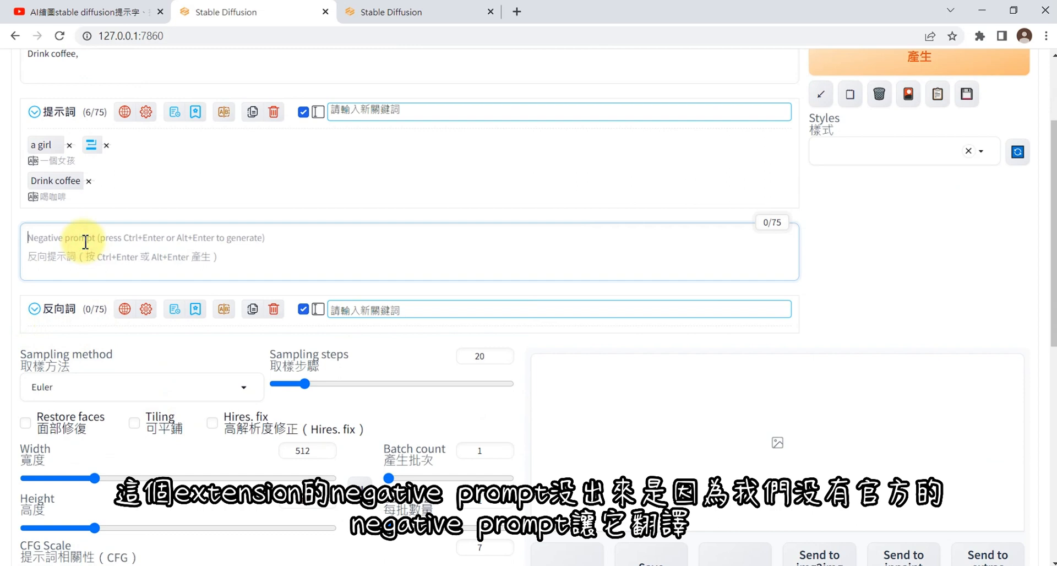
{"action": "type", "text": "__"}
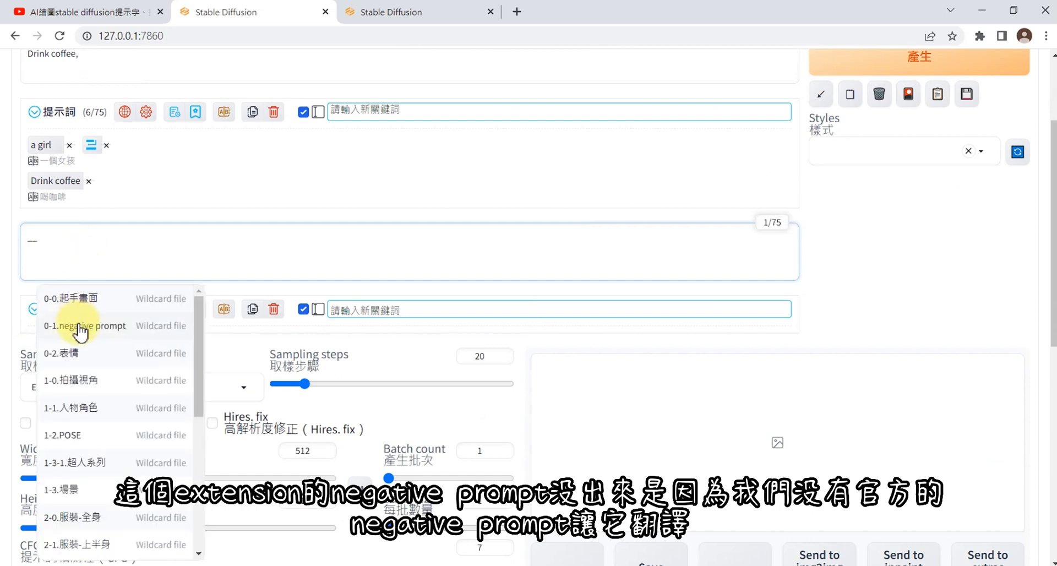
{"action": "left_click", "coordinate": [80, 323]}
{"action": "left_click", "coordinate": [92, 301]}
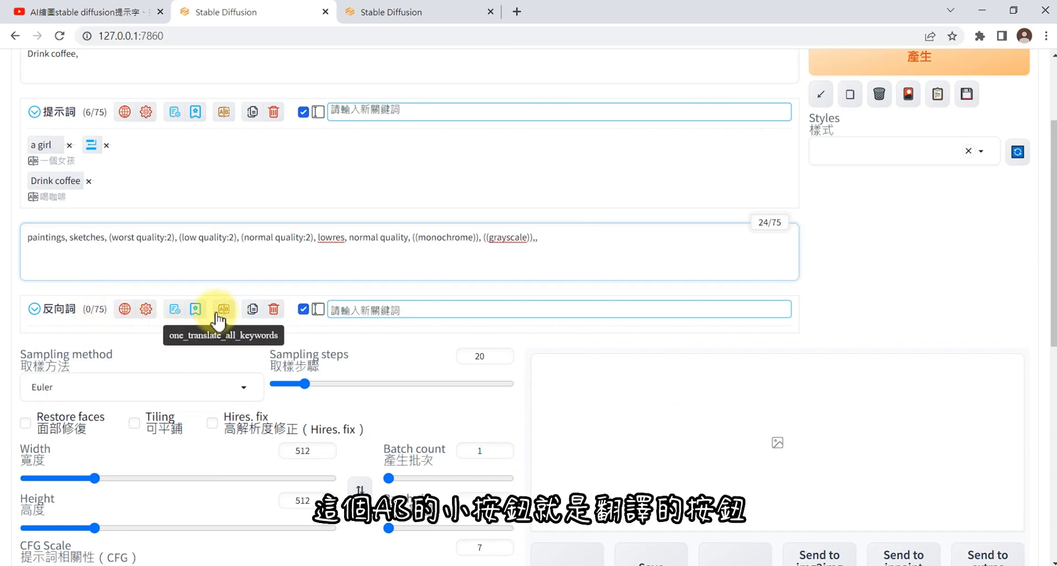
{"action": "left_click", "coordinate": [230, 320]}
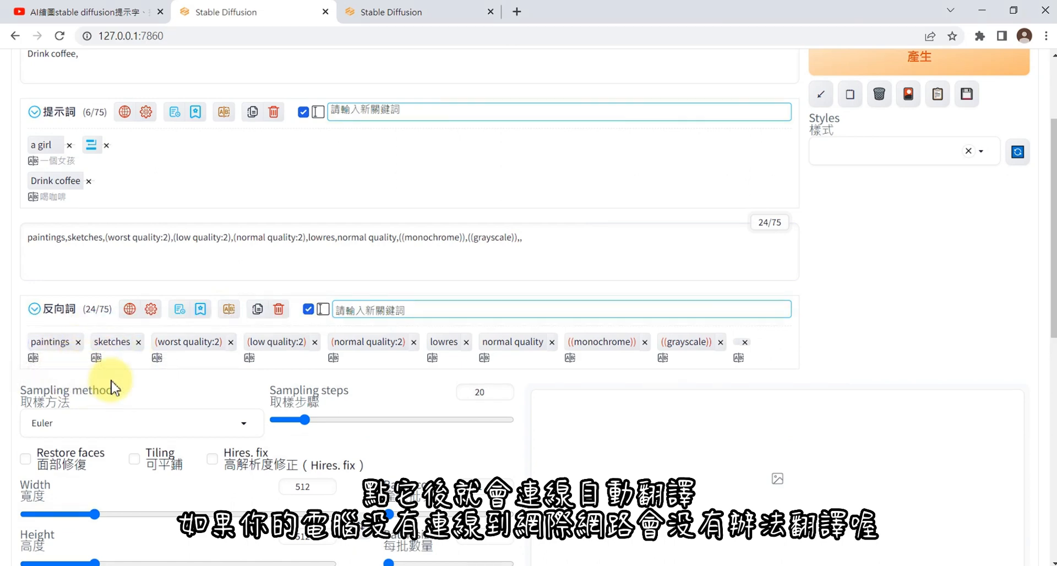
Step: Try hiding and showing the positive keyword panel and the default positive prompt box, leaving both shown
{"action": "scroll", "coordinate": [112, 385], "scroll_direction": "up", "scroll_amount": 3}
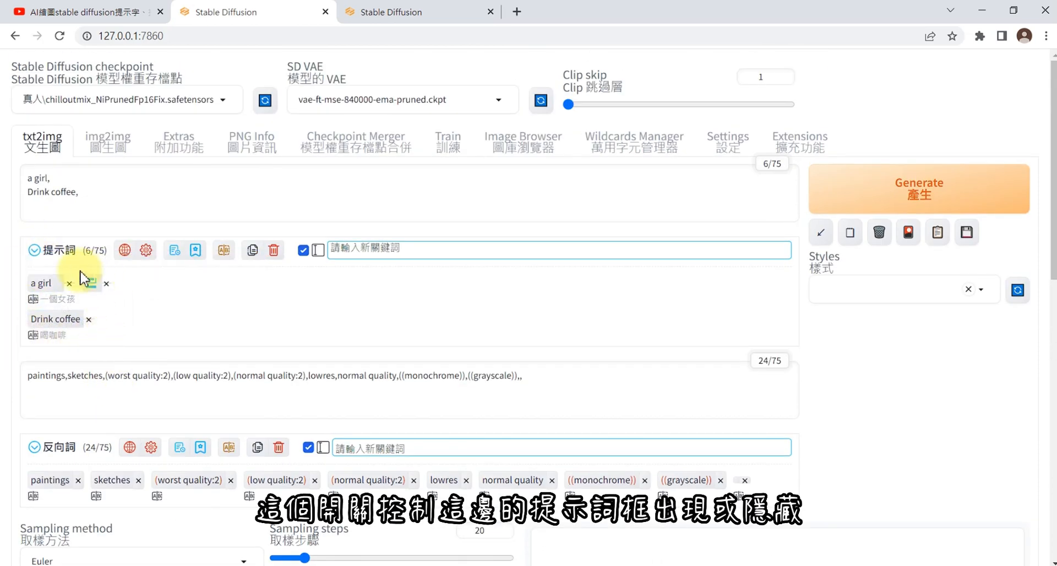
{"action": "left_click", "coordinate": [35, 251]}
{"action": "left_click", "coordinate": [35, 251]}
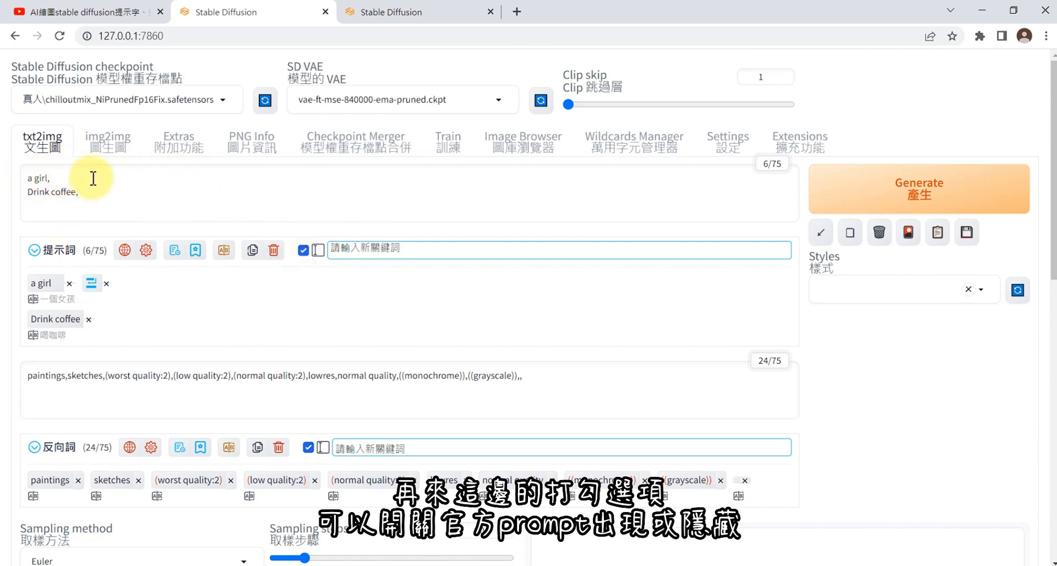
{"action": "left_click", "coordinate": [301, 250]}
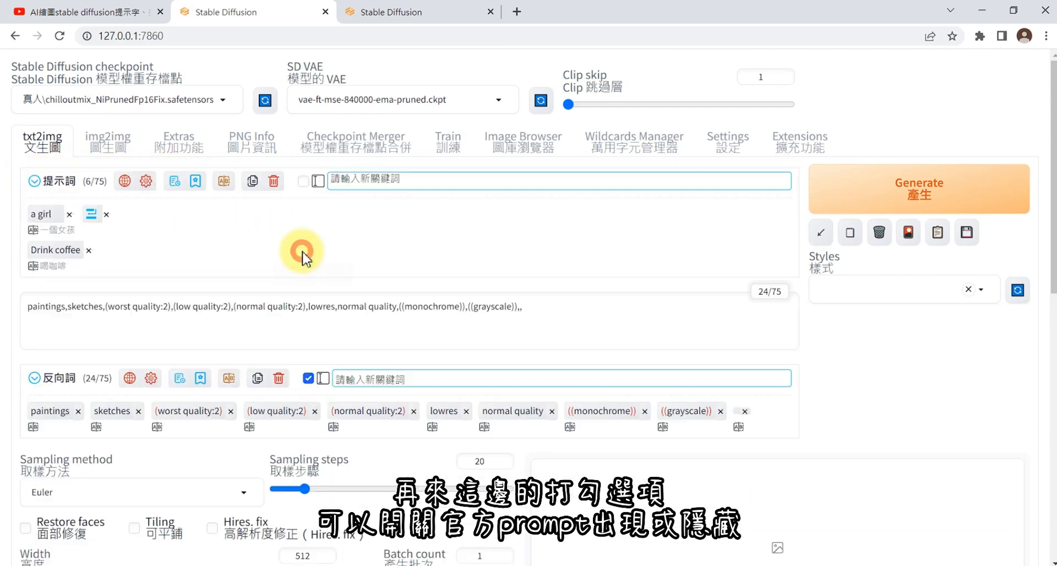
{"action": "left_click", "coordinate": [303, 181]}
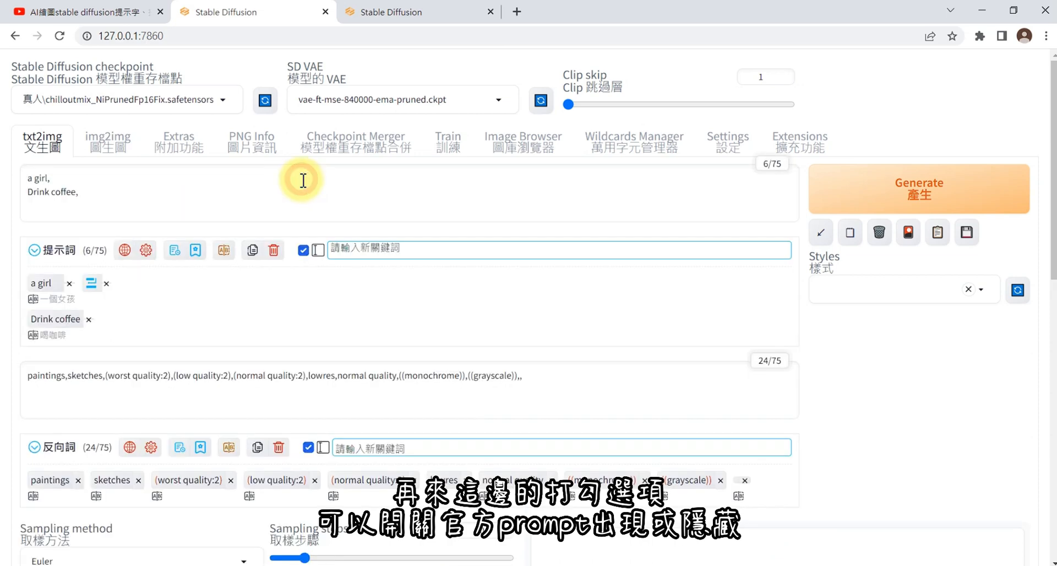
Step: Try hiding and showing the negative keyword panel and the default negative prompt box, leaving both shown
{"action": "left_click", "coordinate": [49, 447]}
{"action": "left_click", "coordinate": [34, 447]}
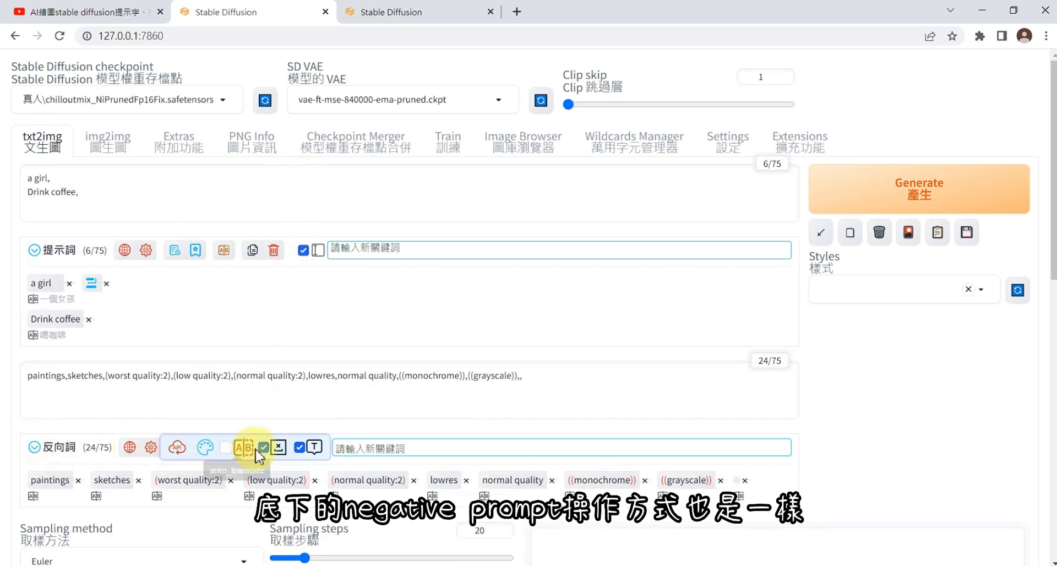
{"action": "left_click", "coordinate": [309, 446]}
{"action": "left_click", "coordinate": [309, 377]}
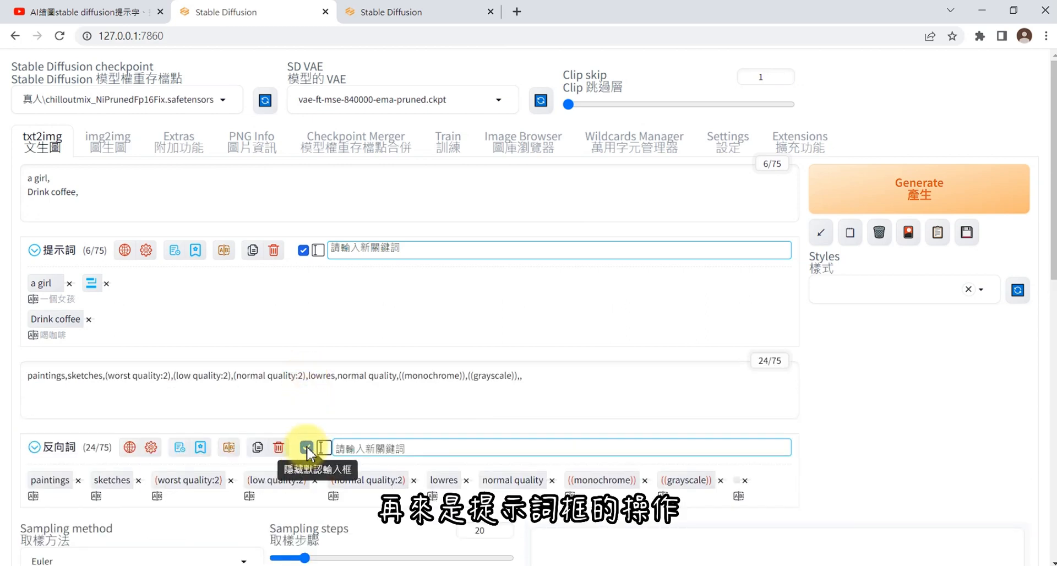
Step: Reorder the positive keywords so the line break comes first, followed by "a girl" and "Drink coffee"
{"action": "left_click_drag", "start_coordinate": [54, 319], "coordinate": [61, 321]}
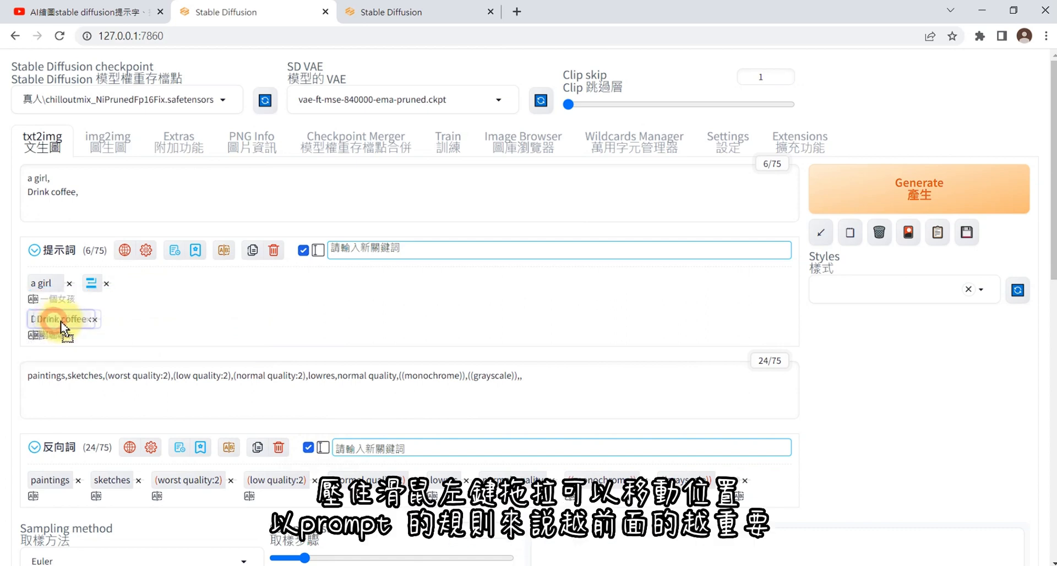
{"action": "left_click_drag", "start_coordinate": [190, 286], "coordinate": [90, 283]}
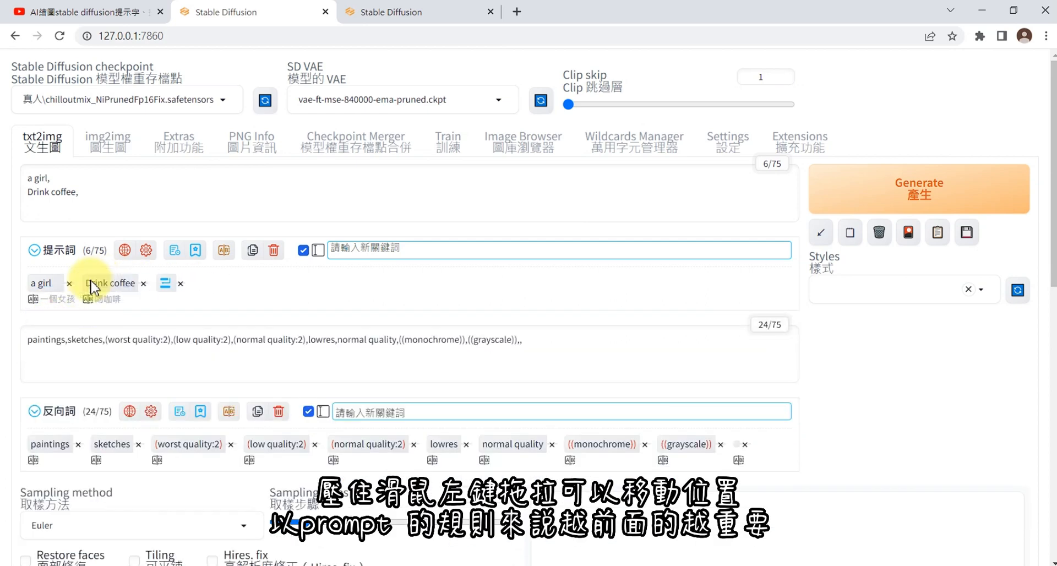
{"action": "left_click_drag", "start_coordinate": [167, 283], "coordinate": [132, 299]}
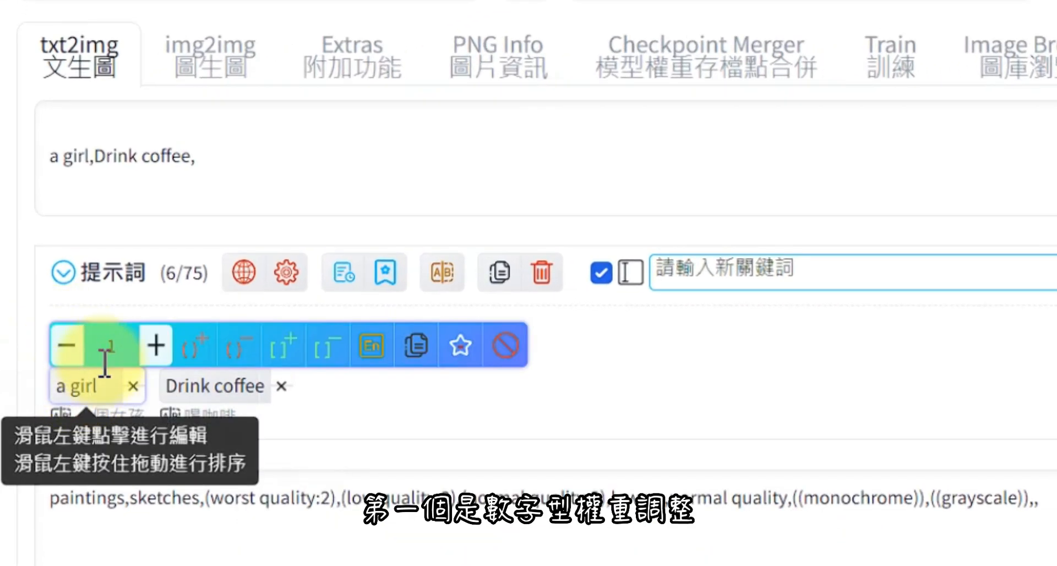
Step: Raise the weight of the "a girl" keyword to 1.5
{"action": "left_click", "coordinate": [156, 345]}
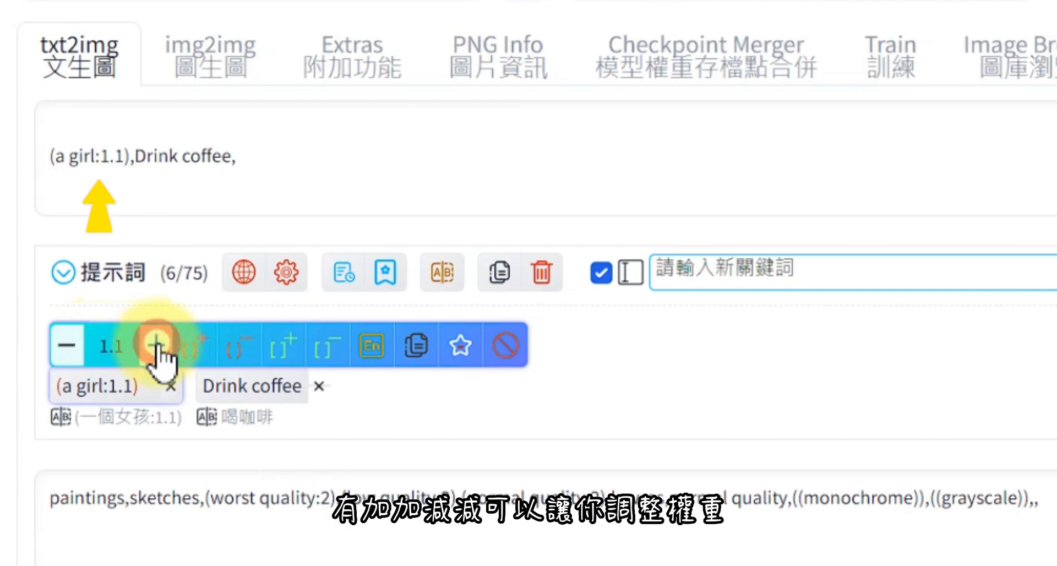
{"action": "left_click", "coordinate": [75, 346]}
{"action": "left_click", "coordinate": [156, 345]}
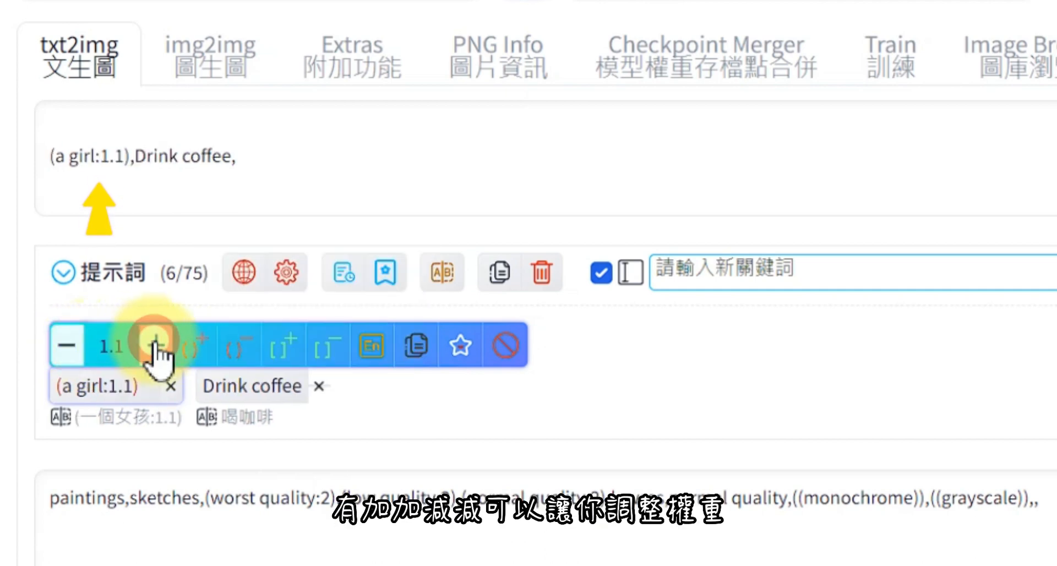
{"action": "left_click", "coordinate": [156, 345]}
{"action": "left_click", "coordinate": [156, 345]}
{"action": "left_click", "coordinate": [156, 345]}
{"action": "left_click", "coordinate": [156, 345]}
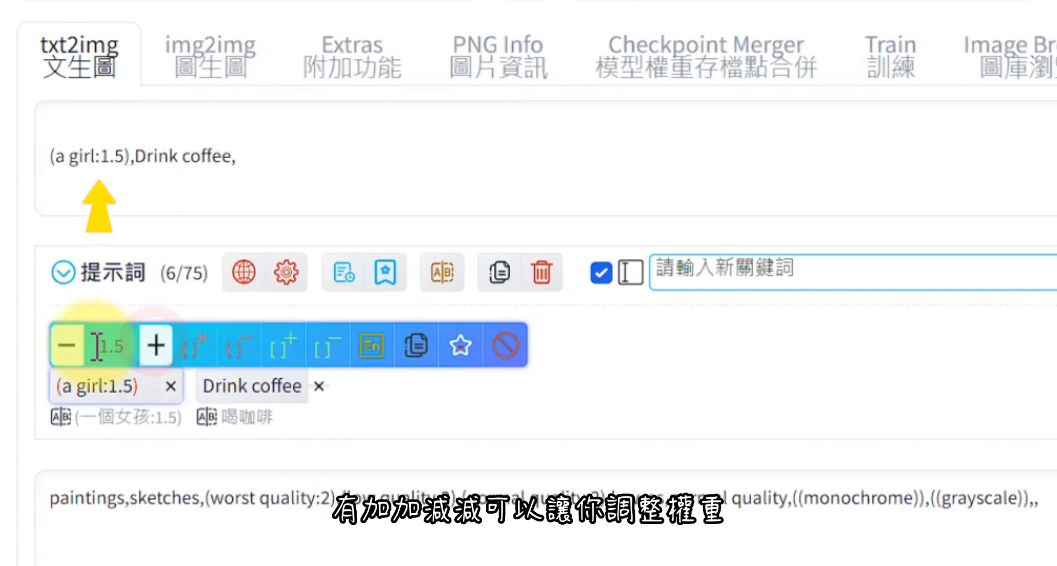
Step: Lower the weight of the "a girl" keyword to 0.8
{"action": "left_click", "coordinate": [68, 345]}
{"action": "left_click", "coordinate": [68, 345]}
{"action": "left_click", "coordinate": [68, 345]}
{"action": "left_click", "coordinate": [67, 345]}
{"action": "left_click", "coordinate": [68, 346]}
{"action": "left_click", "coordinate": [68, 345]}
{"action": "left_click", "coordinate": [68, 345]}
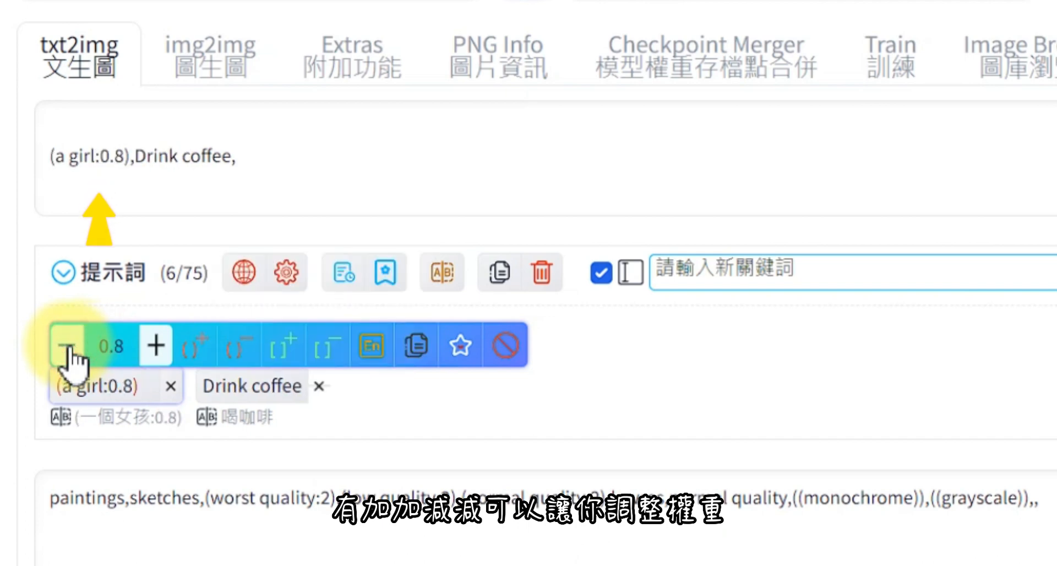
Step: Raise the weight of the "a girl" keyword to 1.1
{"action": "left_click", "coordinate": [155, 345]}
{"action": "left_click", "coordinate": [155, 345]}
{"action": "left_click", "coordinate": [155, 345]}
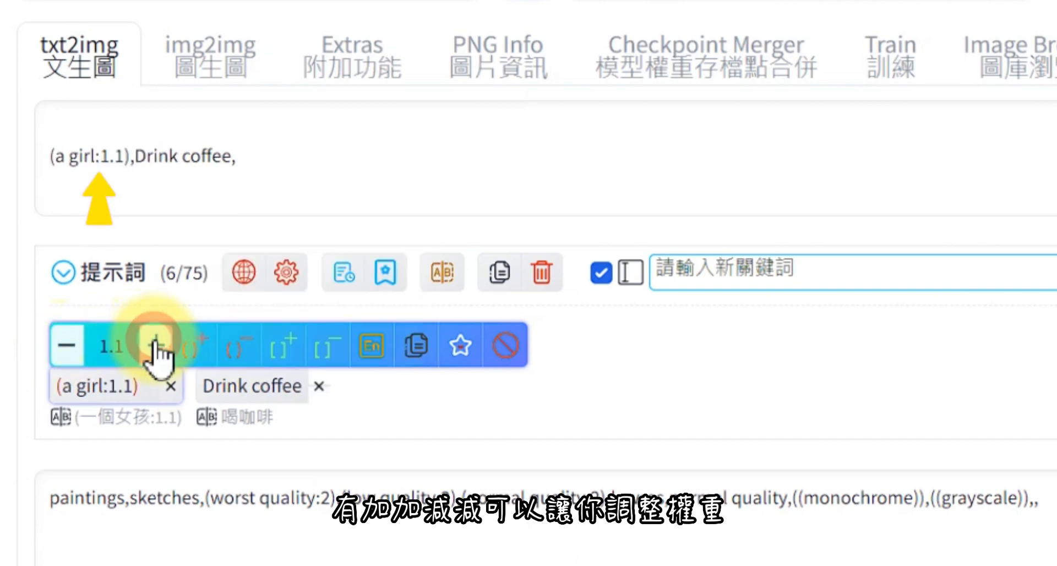
Step: Strengthen the "a girl" keyword by adding four extra layers of parentheses around it
{"action": "left_click", "coordinate": [190, 345]}
{"action": "left_click", "coordinate": [190, 346]}
{"action": "left_click", "coordinate": [190, 346]}
{"action": "left_click", "coordinate": [190, 345]}
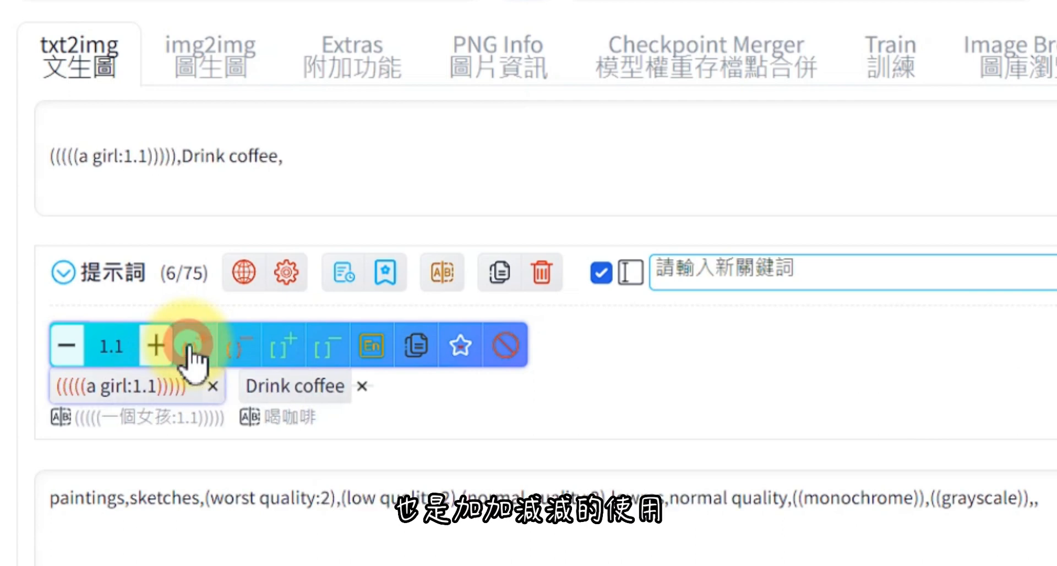
Step: Remove four layers of parentheses from the "a girl" keyword, leaving one pair
{"action": "left_click", "coordinate": [237, 346]}
{"action": "left_click", "coordinate": [237, 346]}
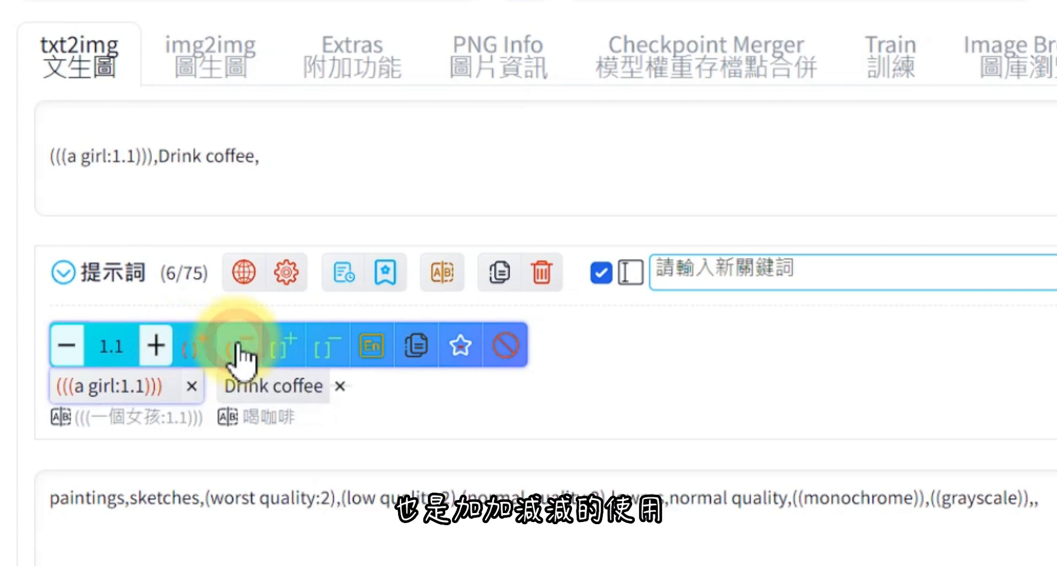
{"action": "left_click", "coordinate": [237, 346]}
{"action": "left_click", "coordinate": [237, 345]}
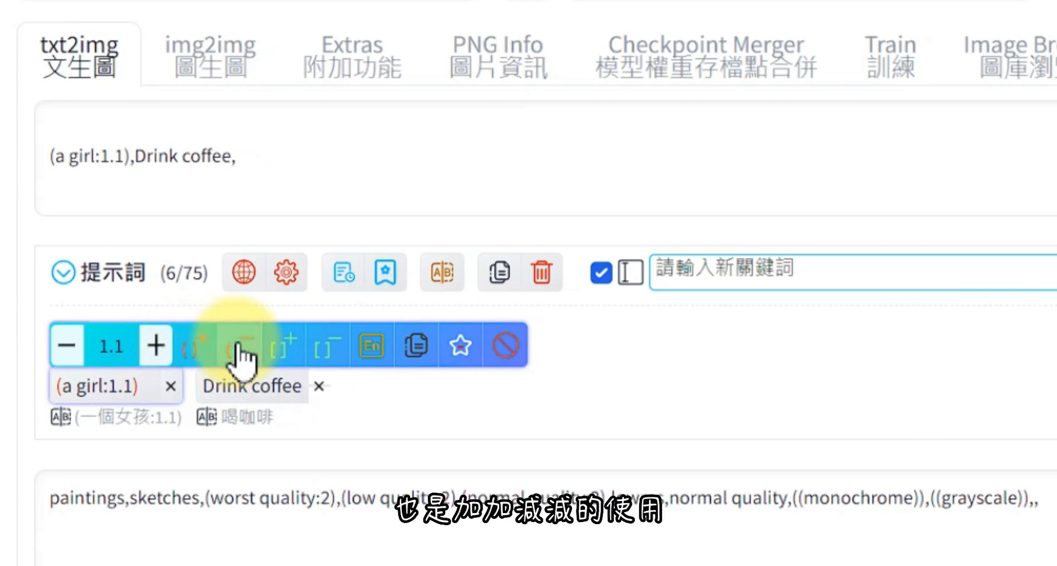
Step: Weaken the "a girl" keyword by enclosing it in three layers of square brackets
{"action": "left_click", "coordinate": [279, 348]}
{"action": "left_click", "coordinate": [280, 348]}
{"action": "left_click", "coordinate": [279, 348]}
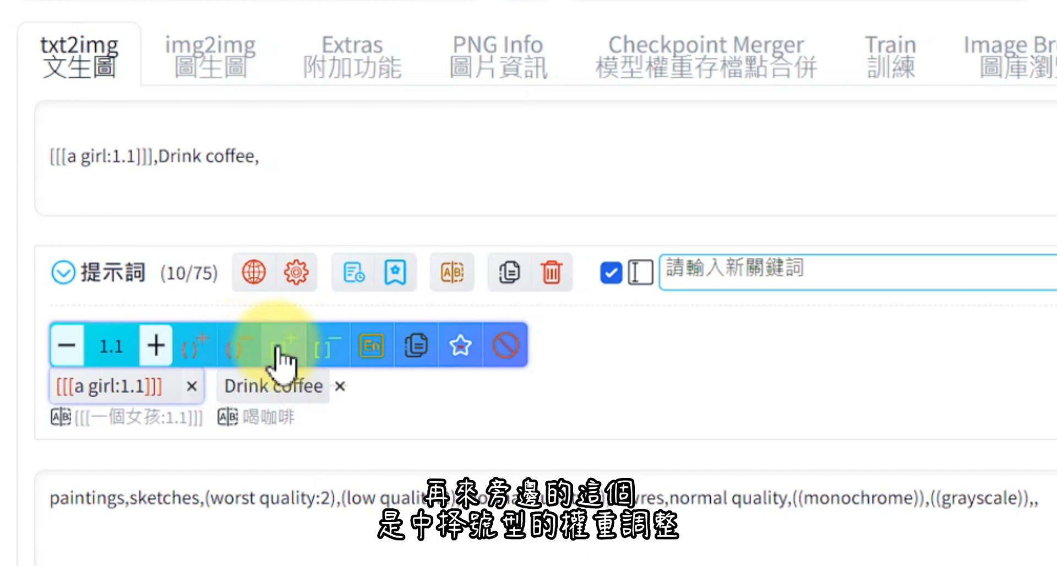
Step: Remove all three layers of square brackets from the "a girl" keyword
{"action": "left_click", "coordinate": [325, 347]}
{"action": "left_click", "coordinate": [325, 347]}
{"action": "left_click", "coordinate": [325, 347]}
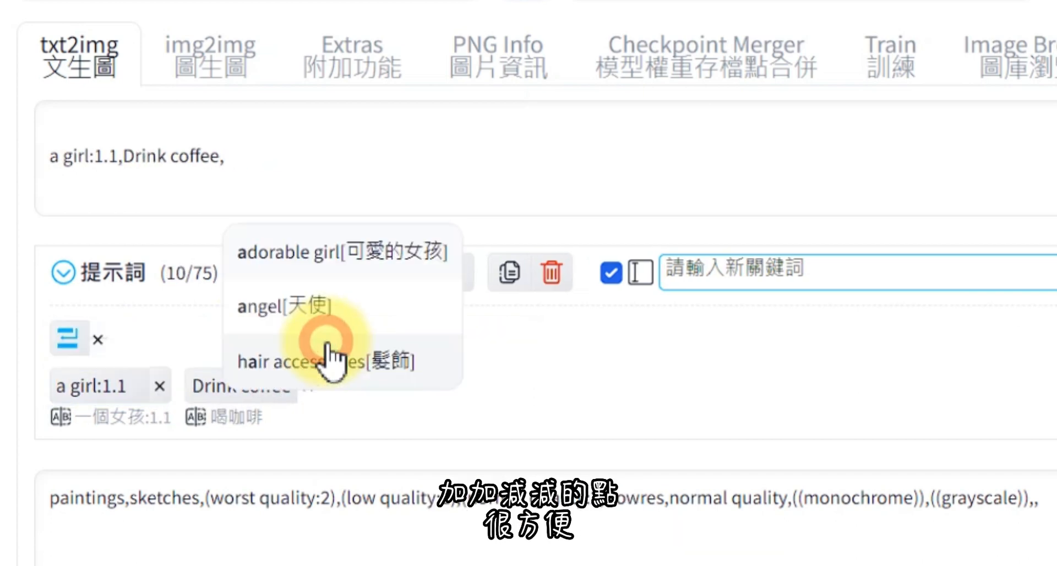
Step: Add the positive keyword 黃頭髮 and translate it into English as "yellow hair"
{"action": "mouse_move", "coordinate": [87, 385]}
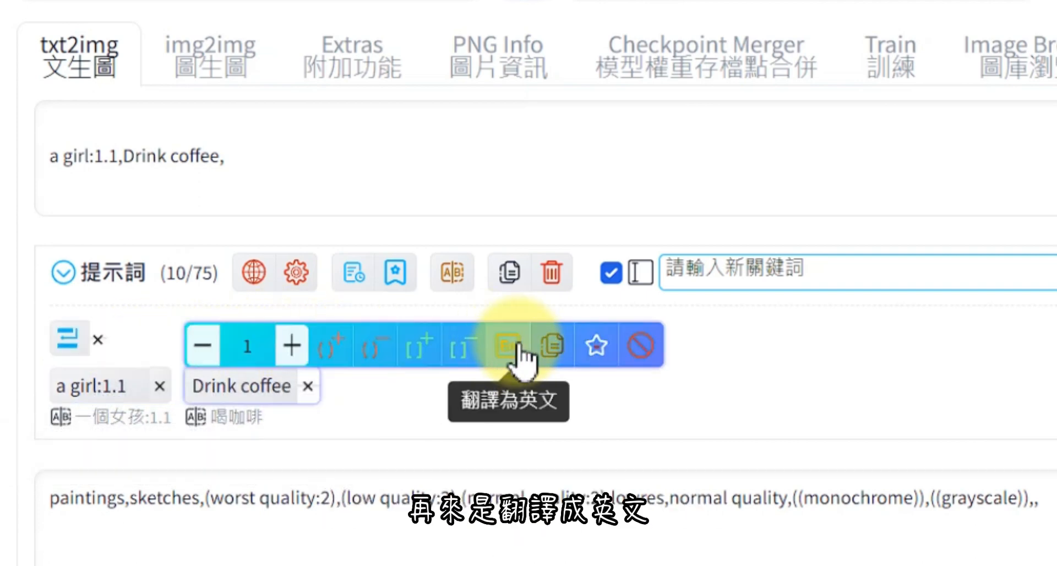
{"action": "left_click", "coordinate": [697, 269]}
{"action": "type", "text": "ㄏㄜ"}
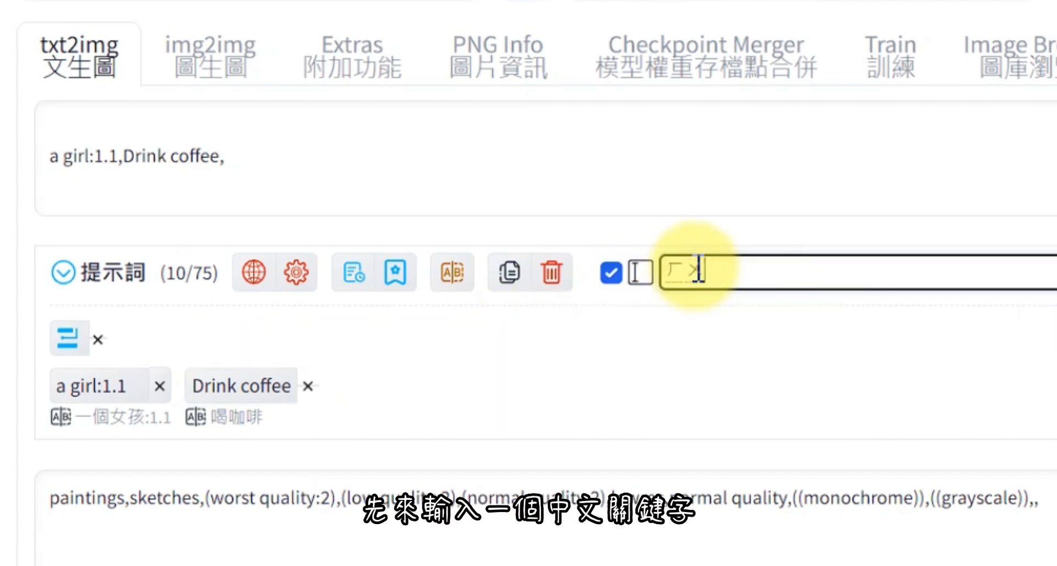
{"action": "key", "text": "Return"}
{"action": "key", "text": "Return"}
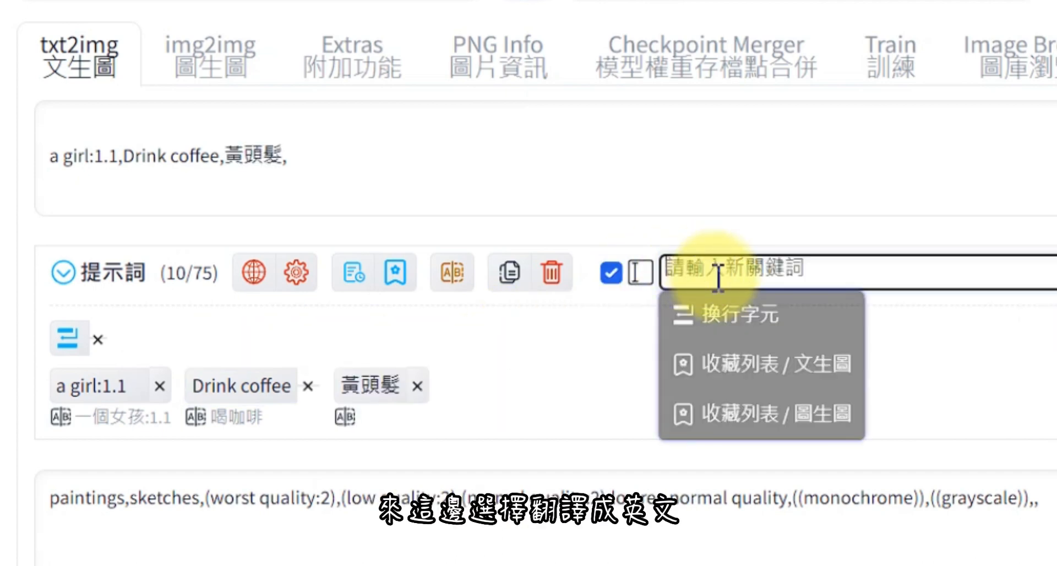
{"action": "mouse_move", "coordinate": [369, 380]}
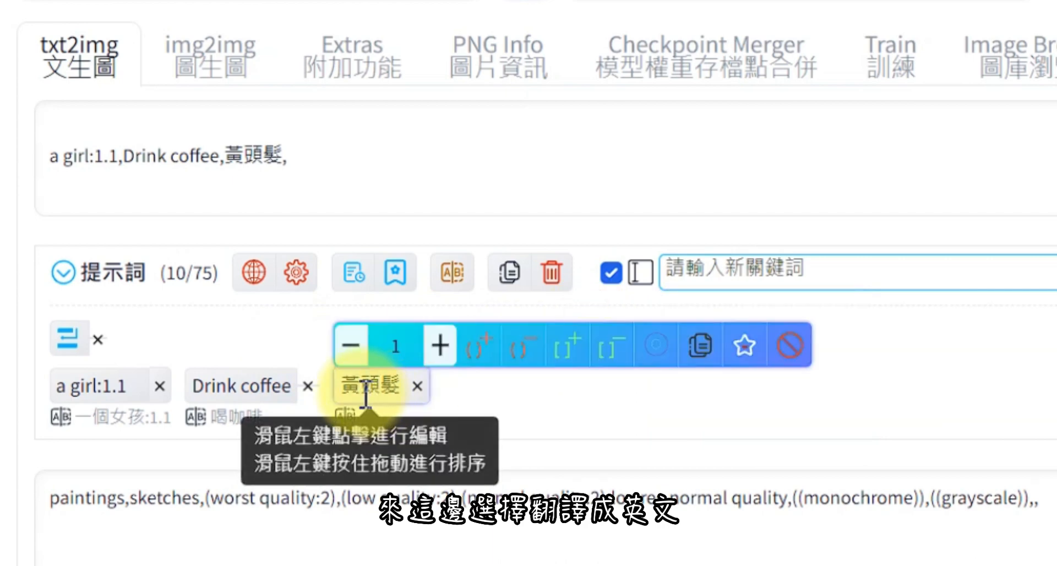
{"action": "left_click", "coordinate": [664, 347]}
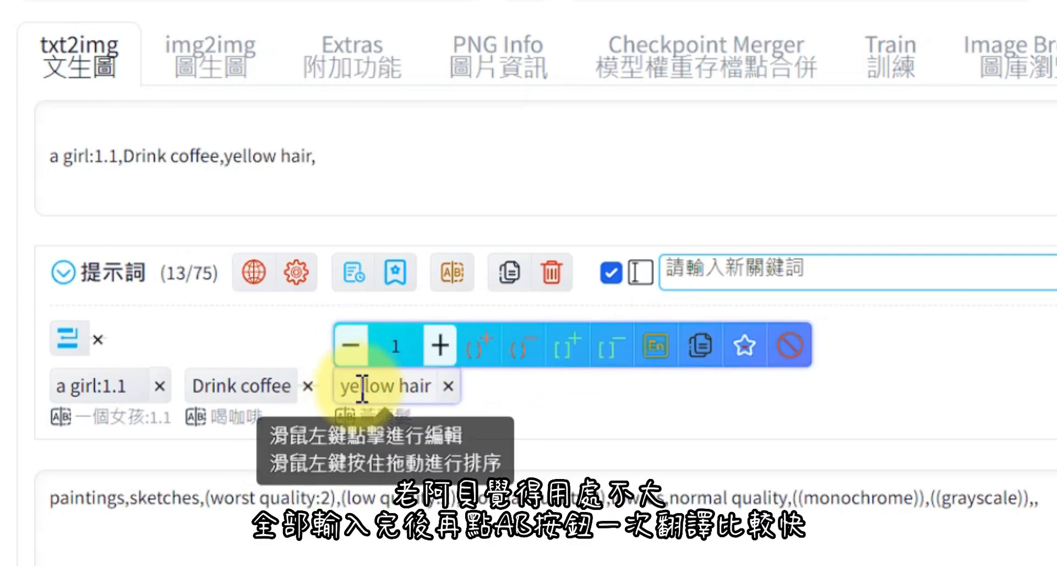
{"action": "left_click", "coordinate": [456, 275]}
Step: Check the saved favorites, then add the "yellow hair" keyword to the favorites
{"action": "mouse_move", "coordinate": [366, 385]}
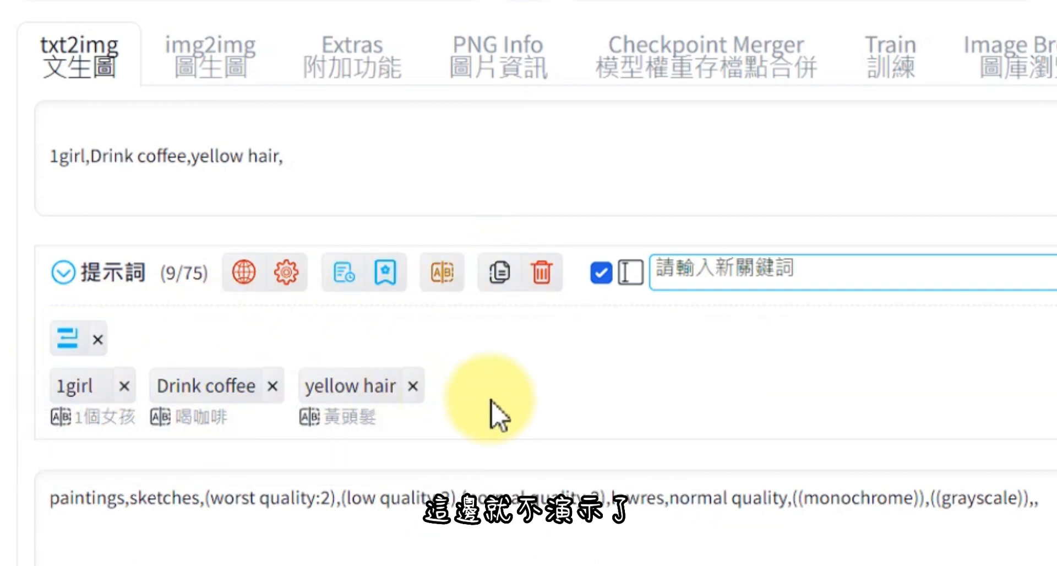
{"action": "mouse_move", "coordinate": [417, 413]}
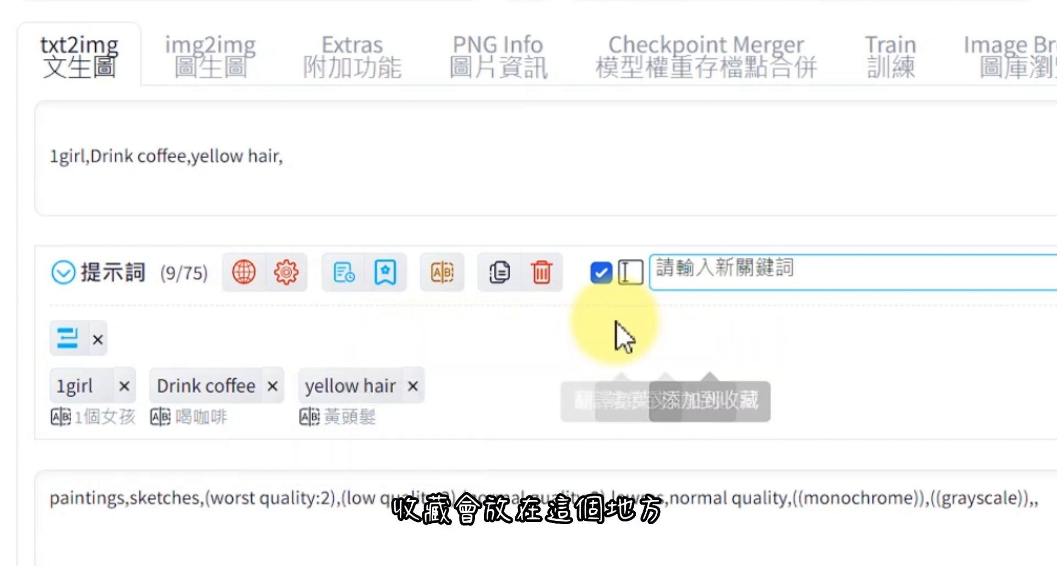
{"action": "left_click", "coordinate": [385, 275]}
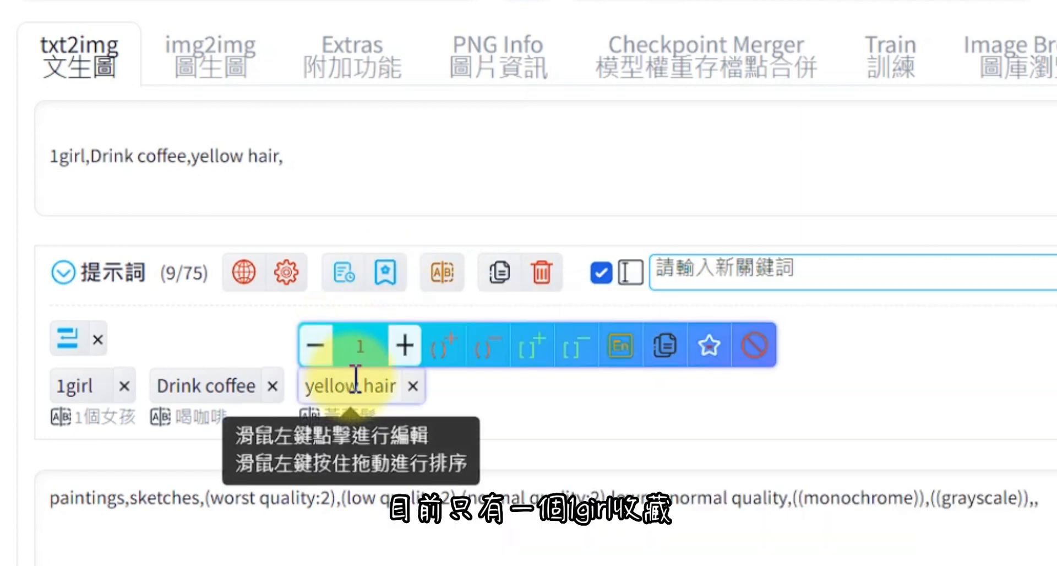
{"action": "left_click", "coordinate": [709, 346]}
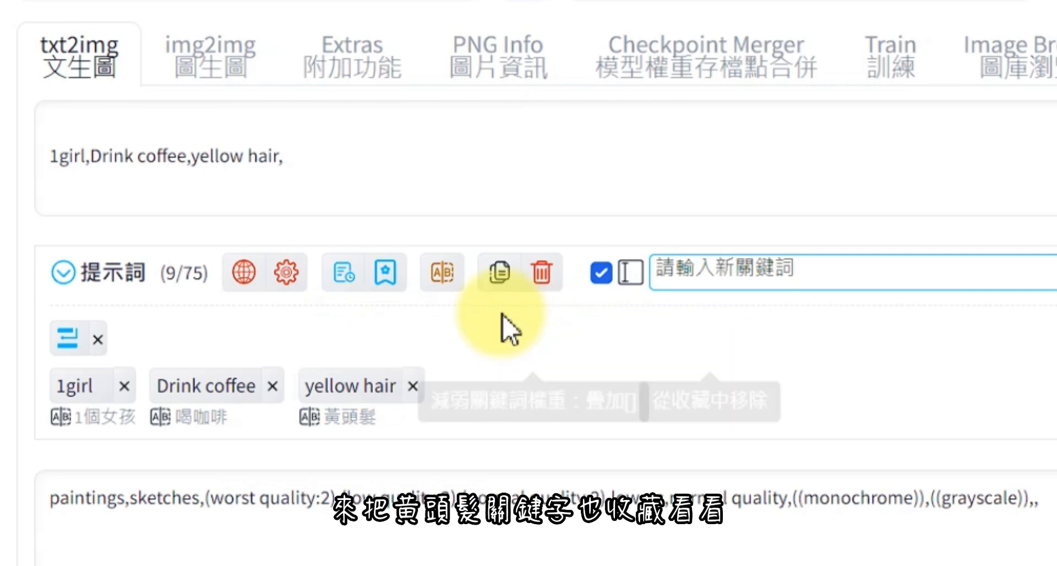
Step: View the favorites list across its txt2img and img2img prompt and negative prompt categories, ending on the txt2img prompts
{"action": "left_click", "coordinate": [385, 272]}
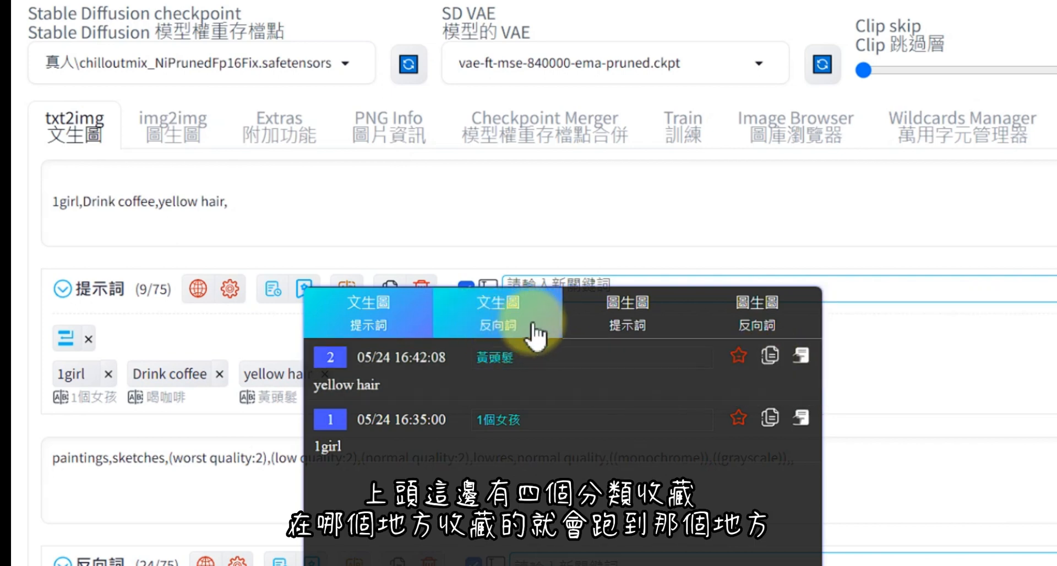
{"action": "left_click", "coordinate": [490, 329]}
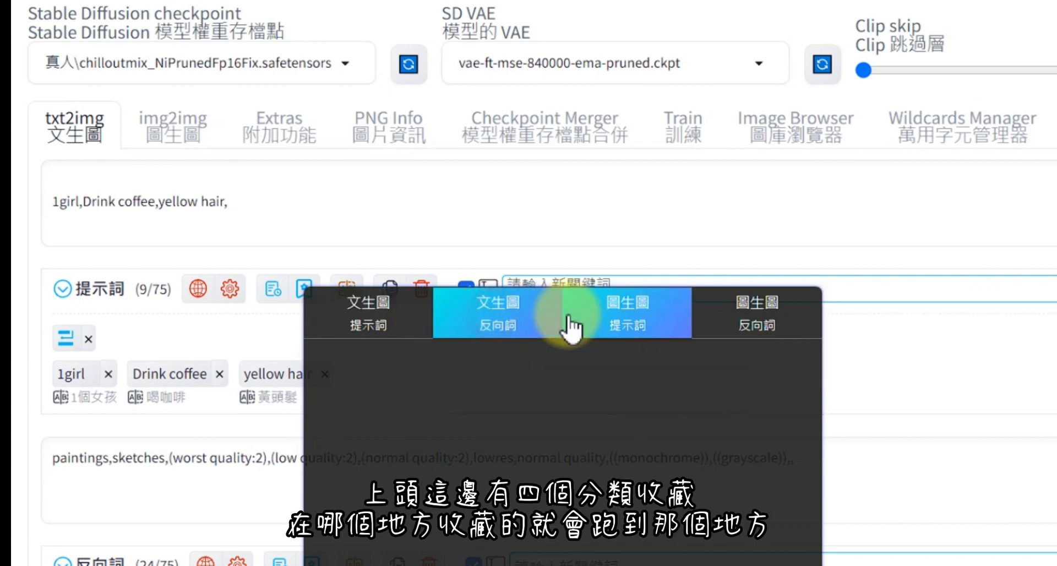
{"action": "left_click", "coordinate": [622, 324]}
{"action": "left_click", "coordinate": [742, 326]}
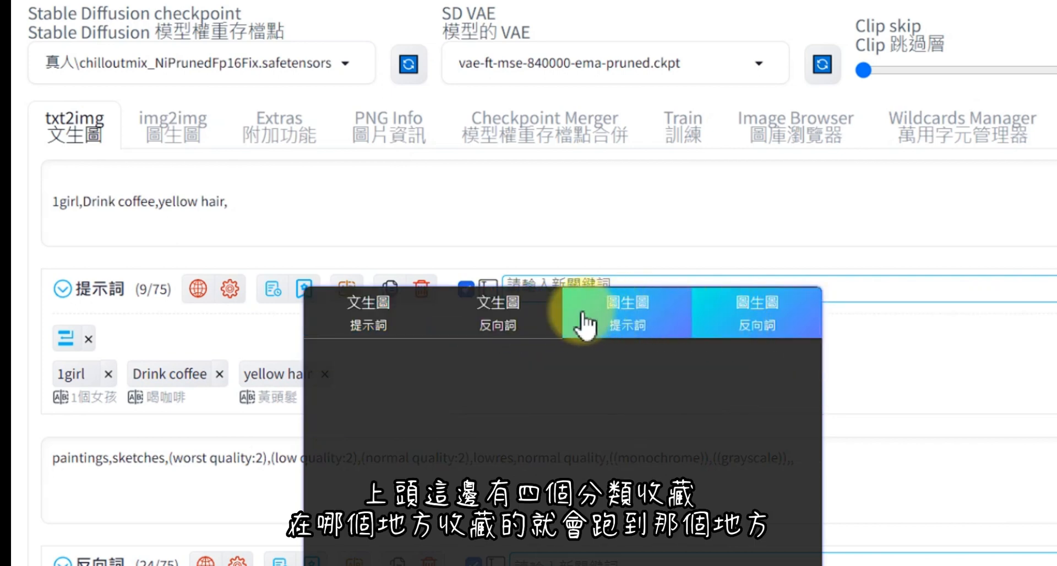
{"action": "left_click", "coordinate": [497, 318]}
{"action": "left_click", "coordinate": [375, 322]}
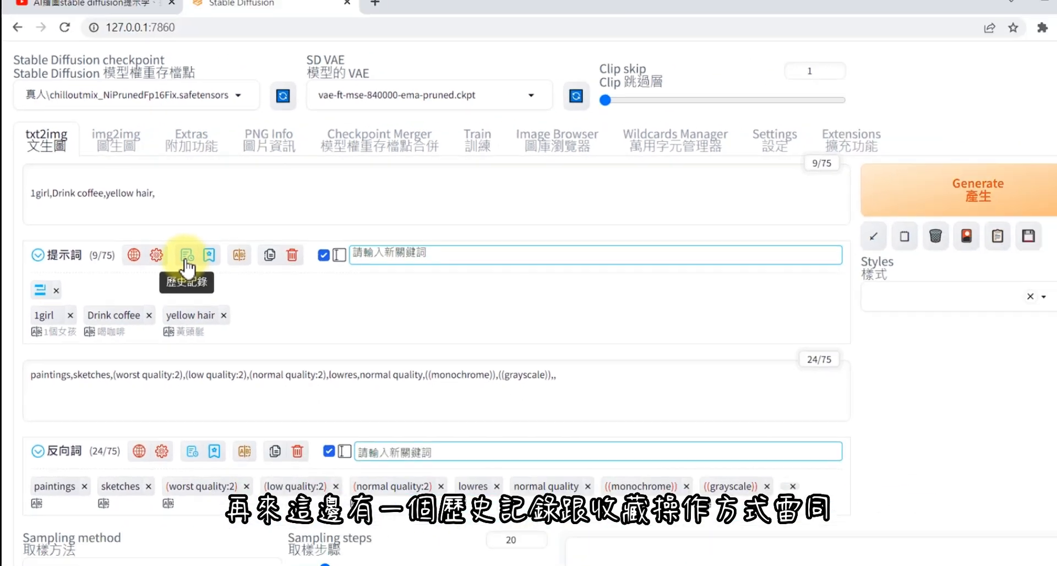
Step: View the prompt history across its txt2img and img2img categories, returning to the txt2img prompt entries
{"action": "left_click", "coordinate": [273, 289]}
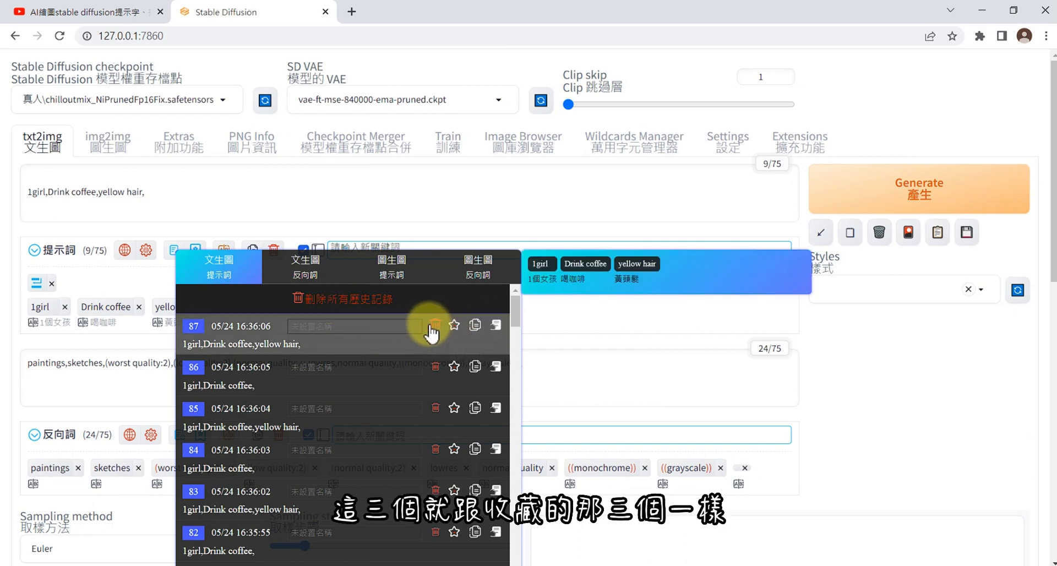
{"action": "left_click", "coordinate": [306, 265]}
{"action": "left_click", "coordinate": [388, 265]}
{"action": "left_click", "coordinate": [440, 274]}
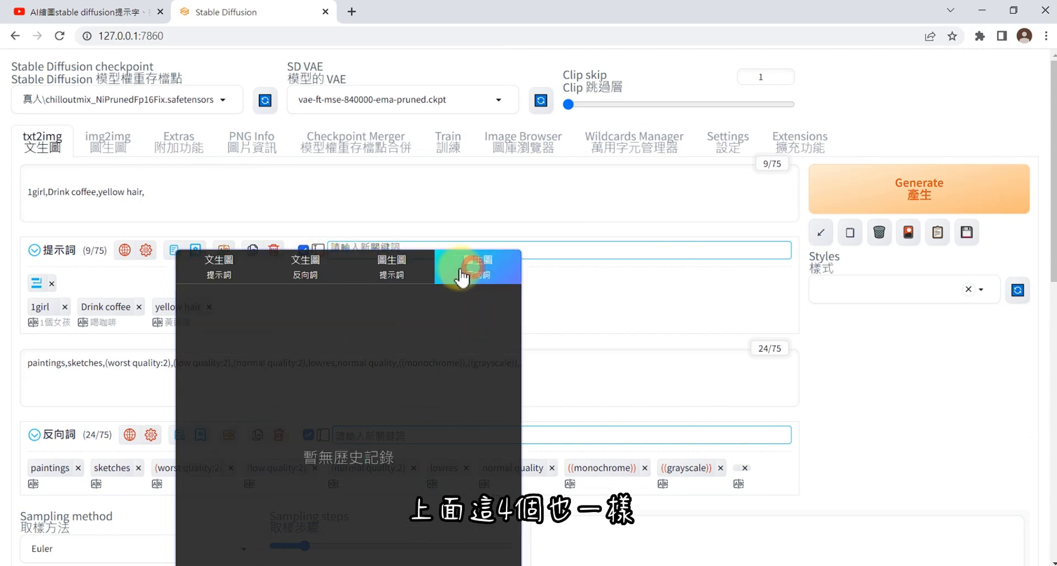
{"action": "left_click", "coordinate": [220, 267]}
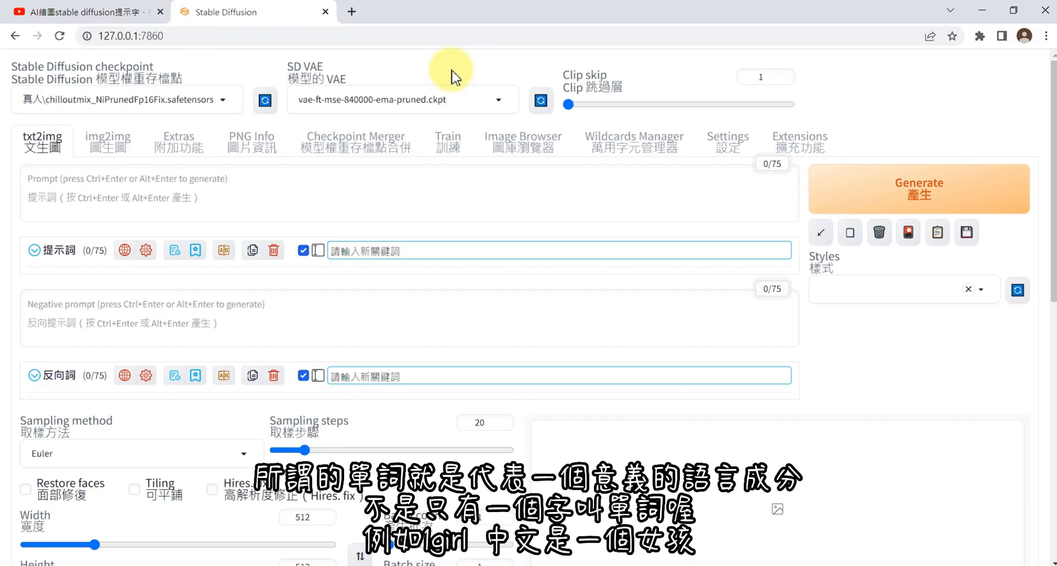
Step: Add "1girl" as a positive keyword and translate it into Chinese
{"action": "left_click", "coordinate": [394, 251]}
{"action": "type", "text": "1"}
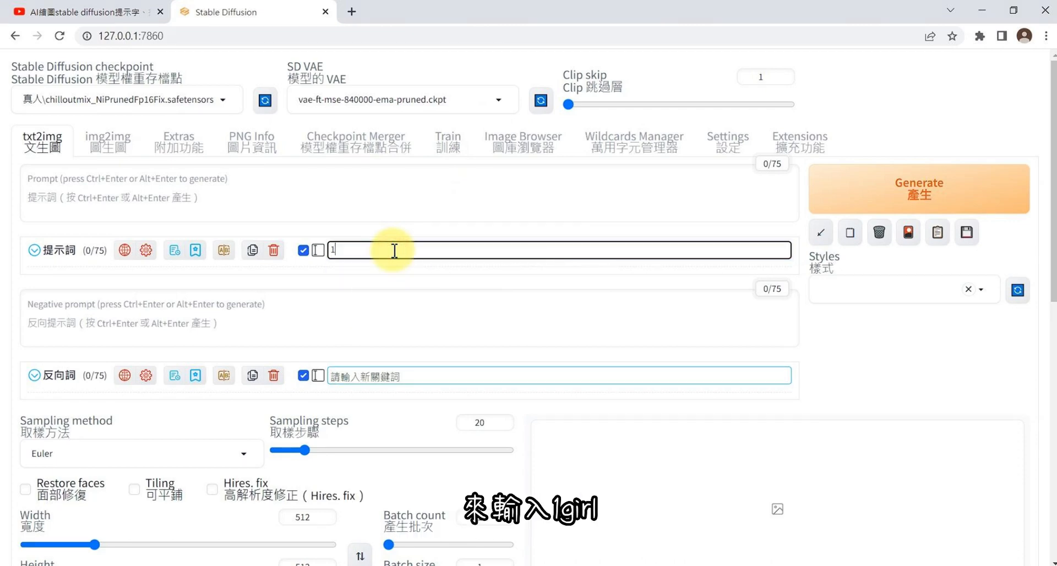
{"action": "type", "text": "girl"}
{"action": "key", "text": "Return"}
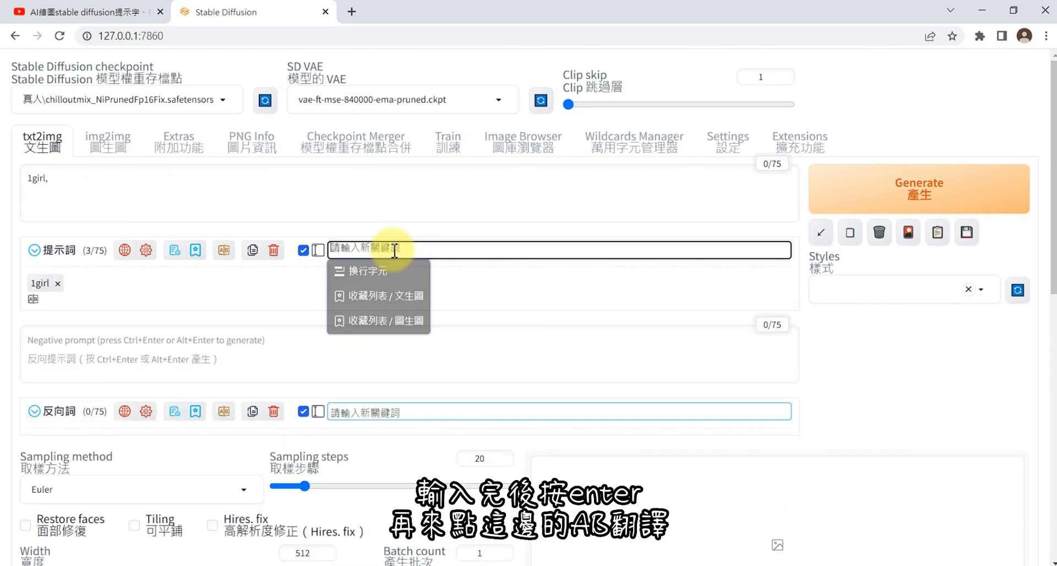
{"action": "left_click", "coordinate": [222, 254]}
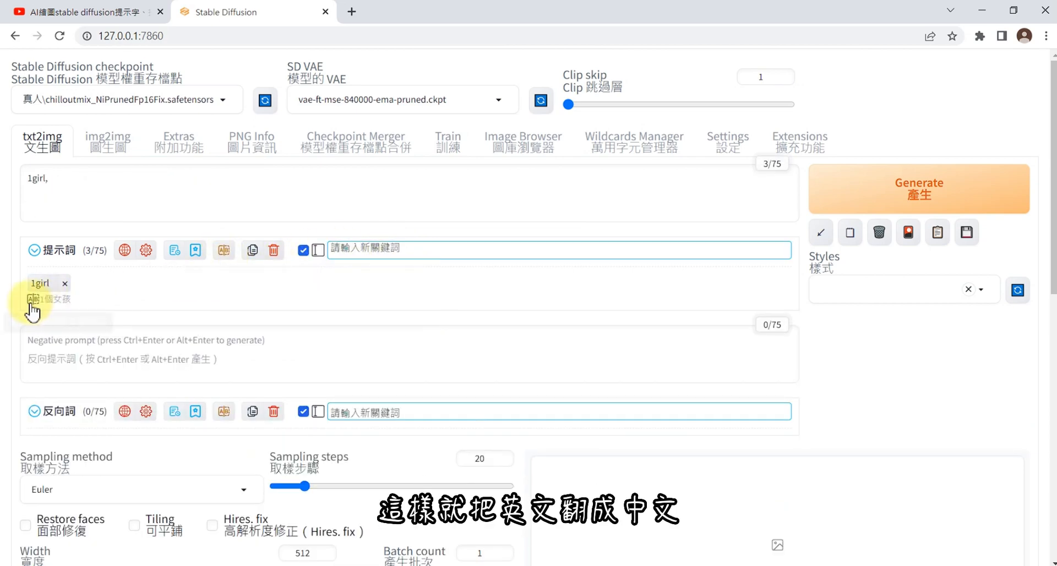
Step: Add the positive keyword 一個女孩 and translate it into English
{"action": "left_click", "coordinate": [342, 248]}
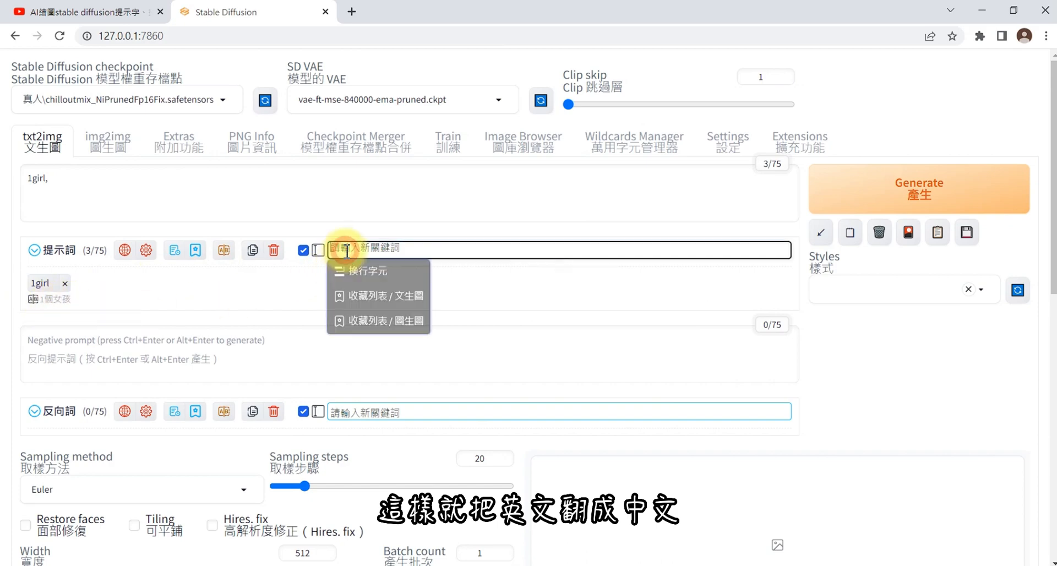
{"action": "type", "text": "一個女"}
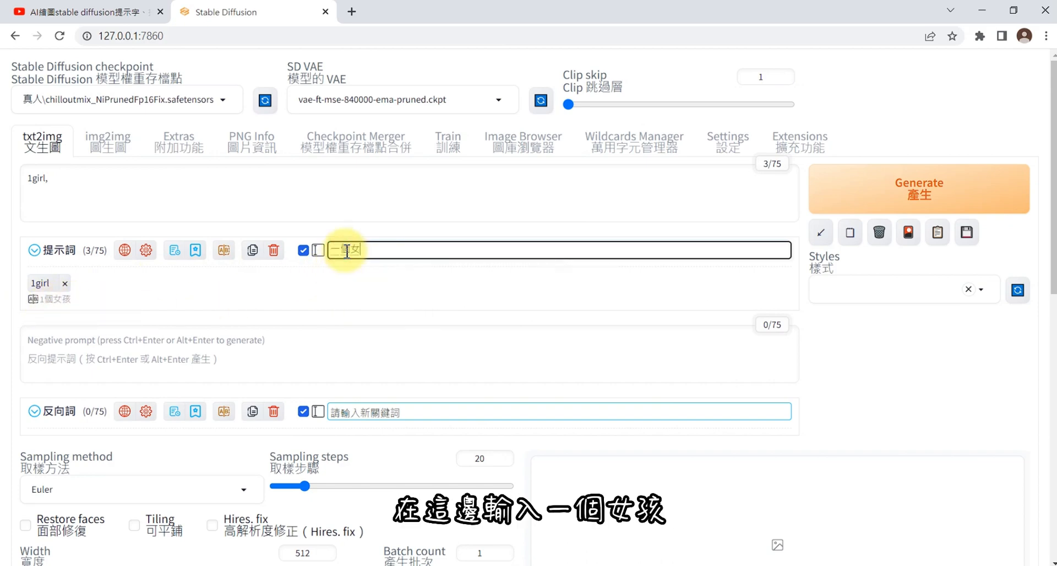
{"action": "type", "text": "孩"}
{"action": "key", "text": "Return"}
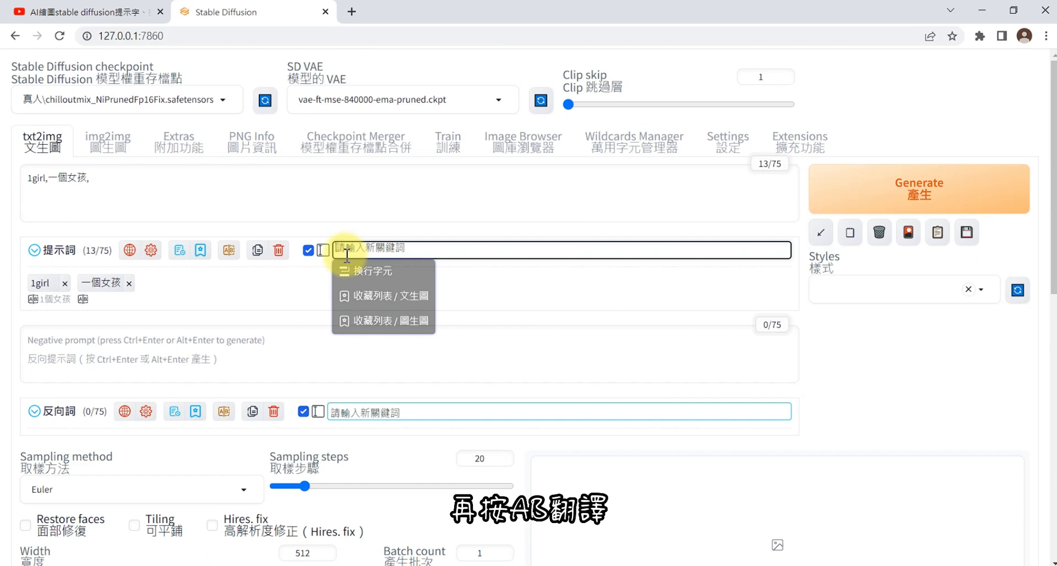
{"action": "left_click", "coordinate": [234, 253]}
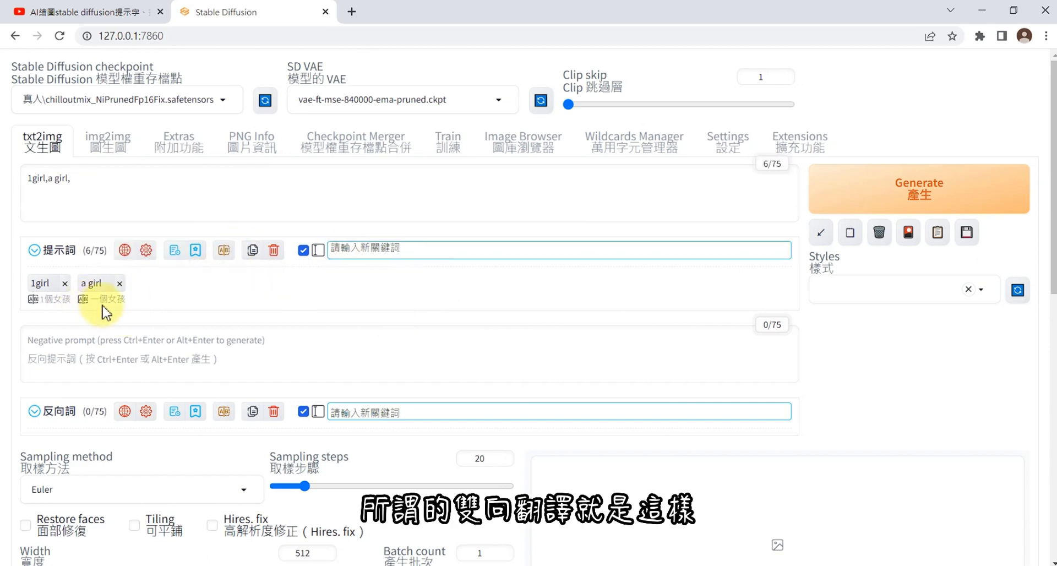
Step: Add the full sentence 一個女孩坐在咖啡廳外頭的椅子上喝咖啡 as a positive keyword and translate it into English
{"action": "left_click", "coordinate": [378, 251]}
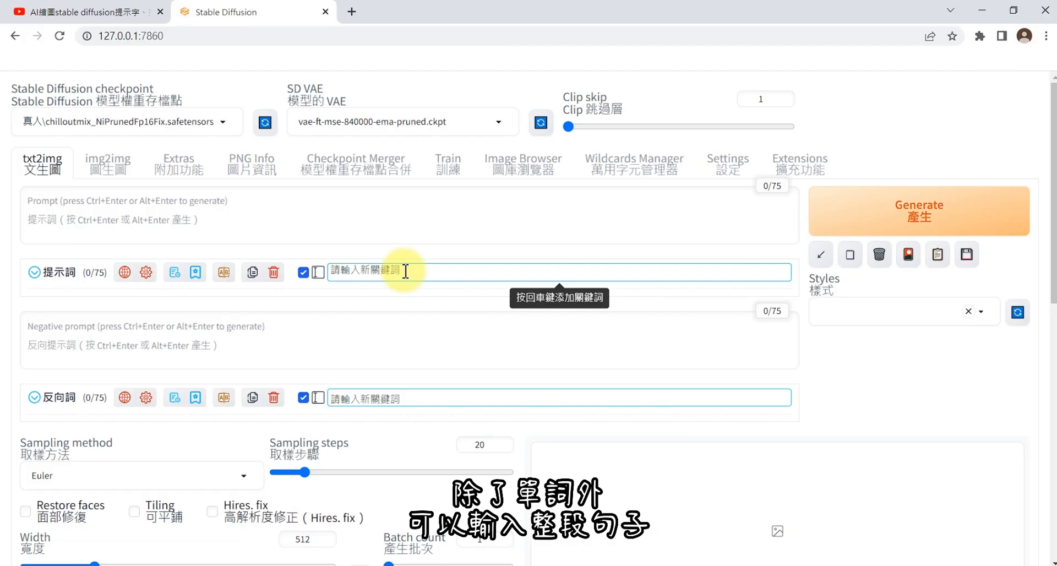
{"action": "left_click", "coordinate": [404, 270]}
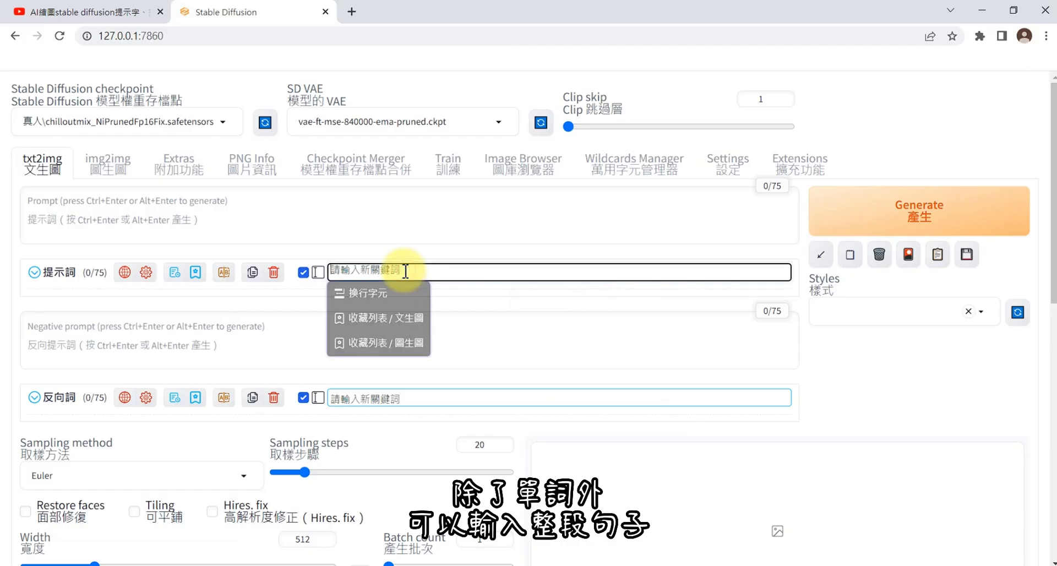
{"action": "key", "text": "ctrl+v"}
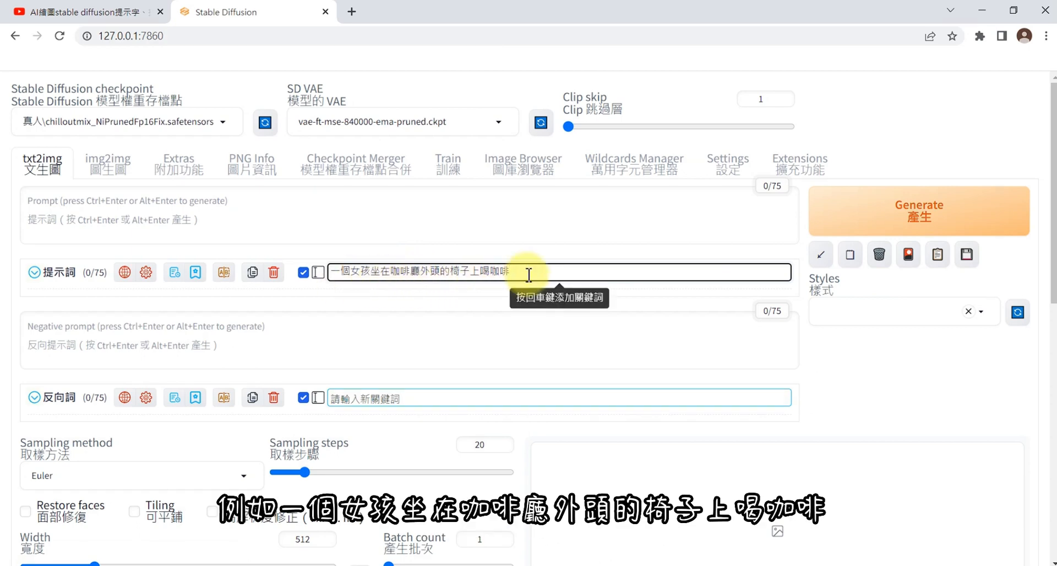
{"action": "key", "text": "Return"}
{"action": "left_click", "coordinate": [227, 273]}
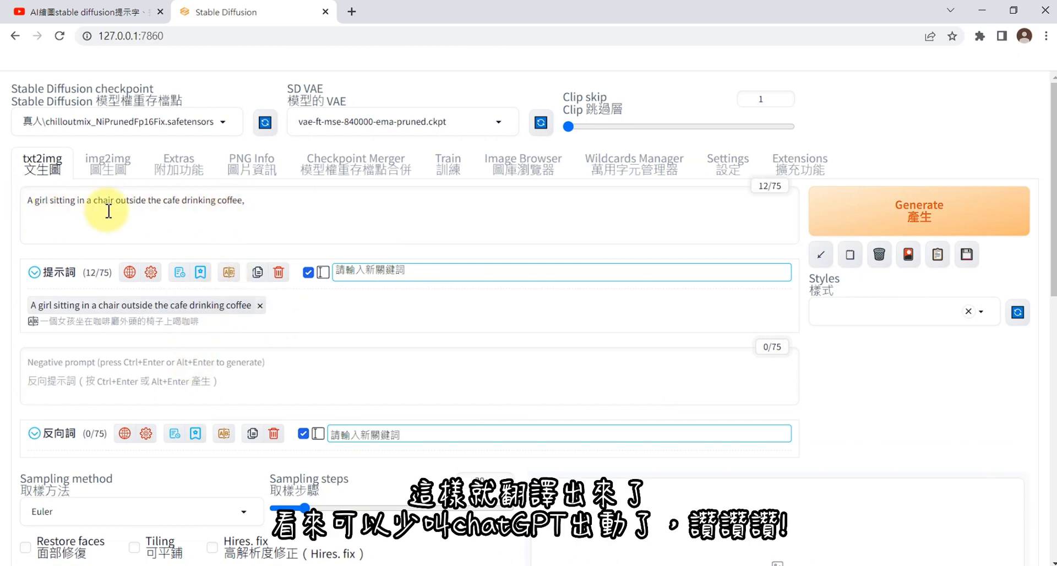
Step: Cut "A girl sitting in a chair outside the cafe drinking coffee" from the positive prompt and add it as a new positive keyword
{"action": "left_click_drag", "start_coordinate": [245, 200], "coordinate": [46, 200]}
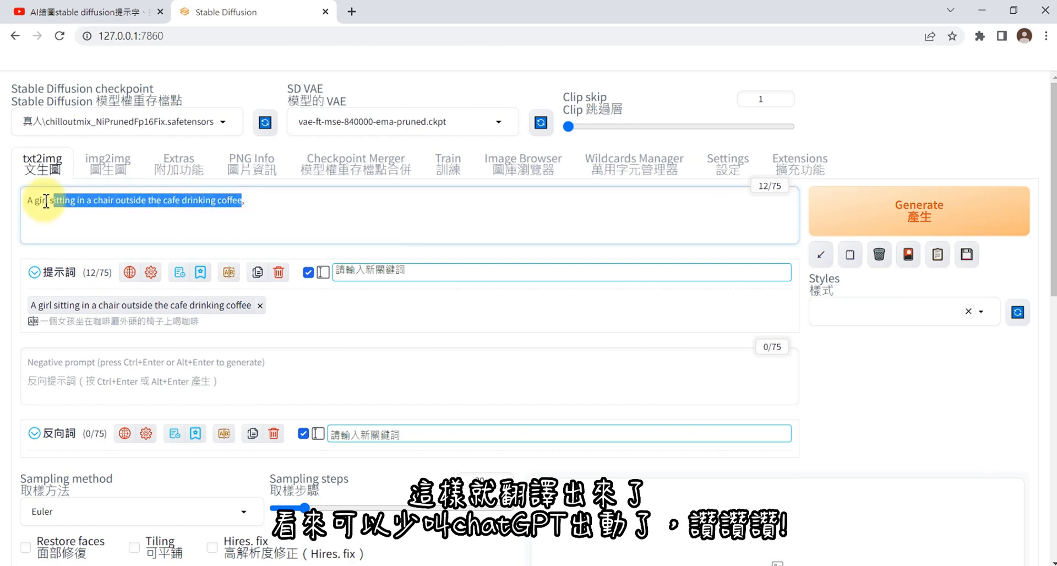
{"action": "key", "text": "ctrl+x"}
{"action": "left_click", "coordinate": [401, 270]}
{"action": "key", "text": "ctrl+v"}
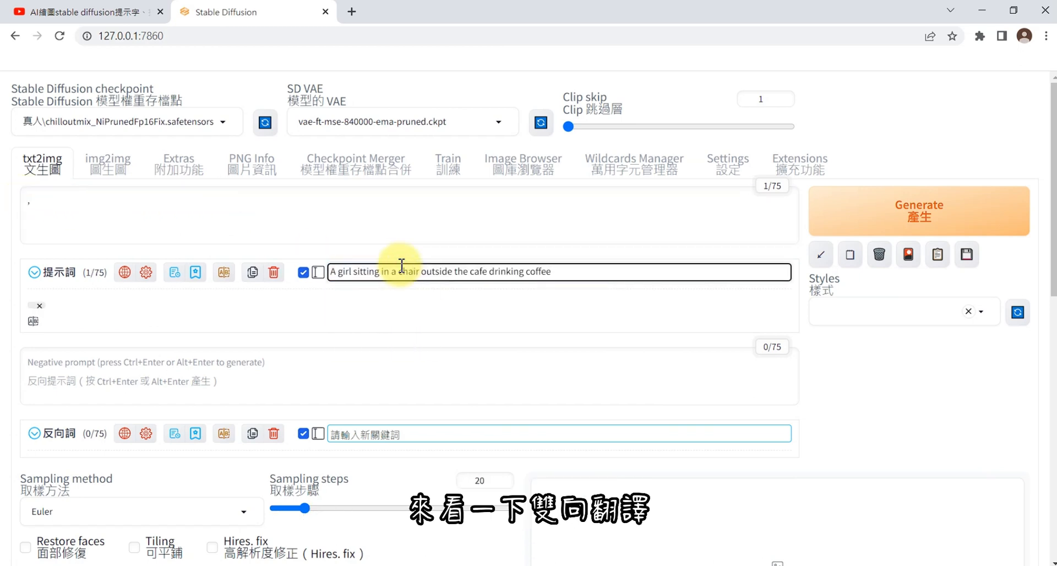
{"action": "key", "text": "Return"}
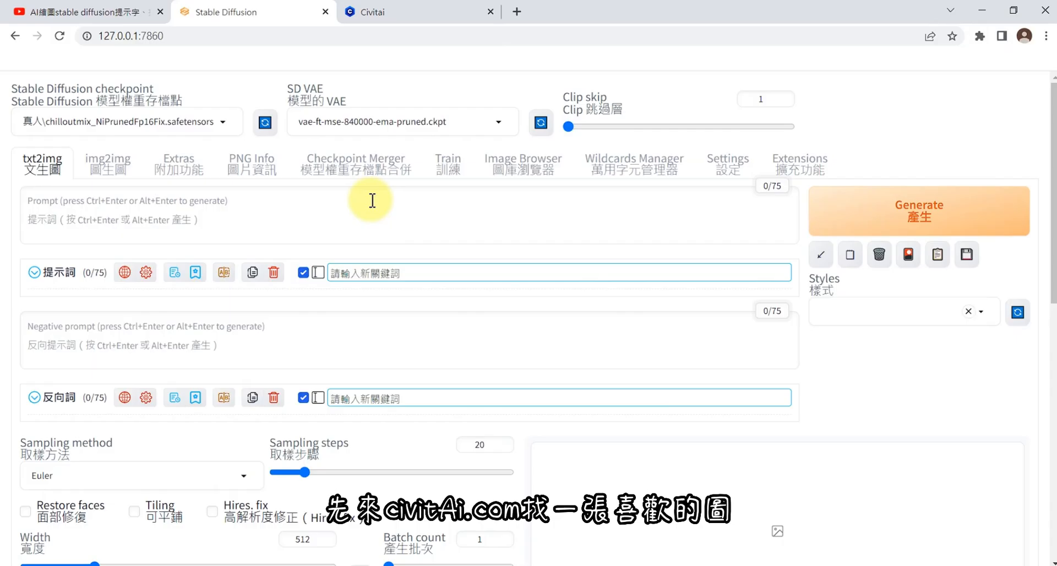
Step: Switch to Civitai, open the Counterfeit-V3.0 model and copy the generation data of its school uniform girl sample image
{"action": "left_click", "coordinate": [401, 13]}
{"action": "scroll", "coordinate": [434, 318], "scroll_direction": "down", "scroll_amount": 5}
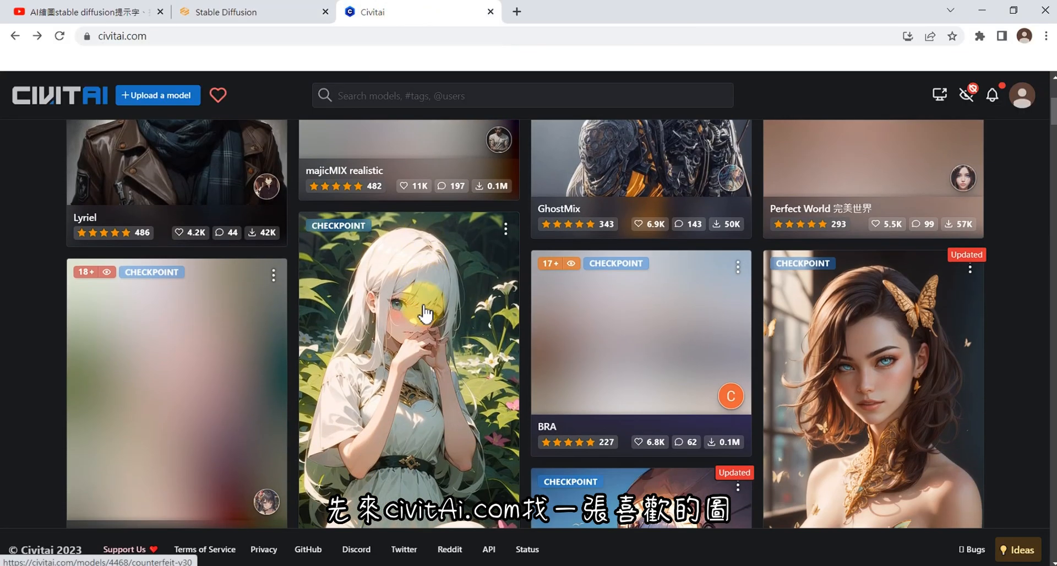
{"action": "left_click", "coordinate": [407, 320]}
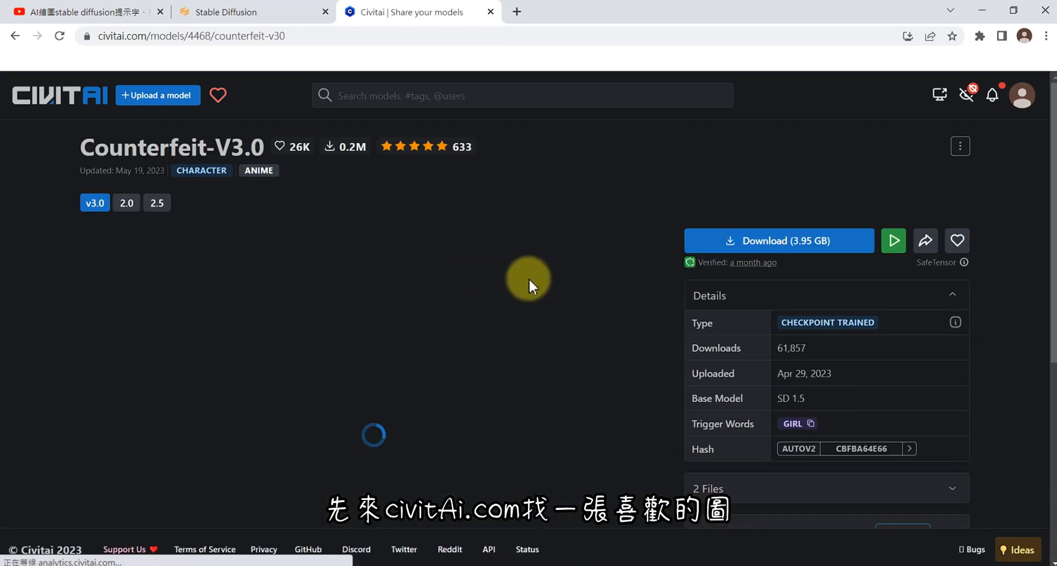
{"action": "scroll", "coordinate": [531, 278], "scroll_direction": "down", "scroll_amount": 4}
{"action": "left_click", "coordinate": [652, 332]}
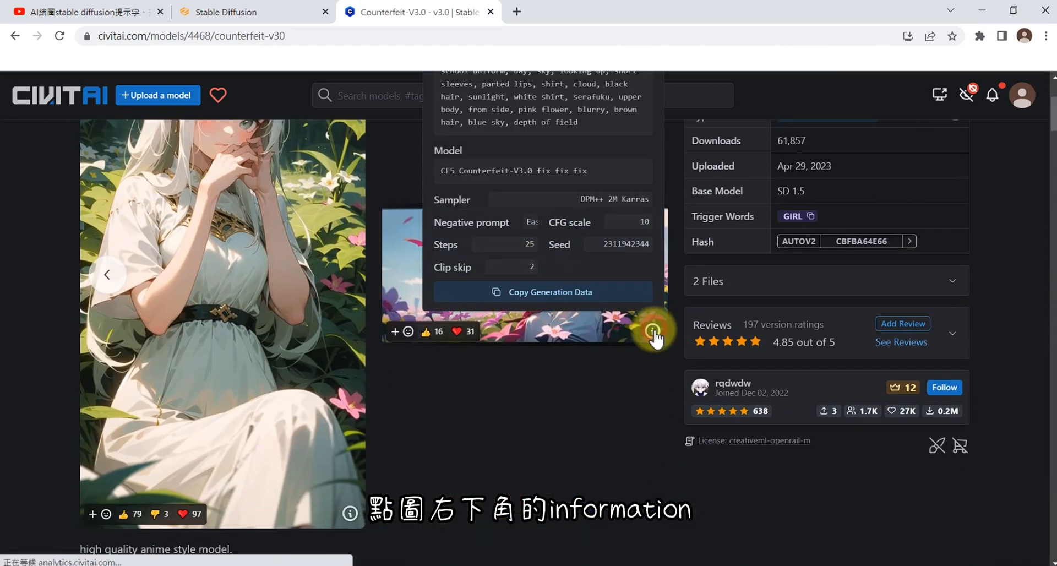
{"action": "scroll", "coordinate": [626, 309], "scroll_direction": "up", "scroll_amount": 1}
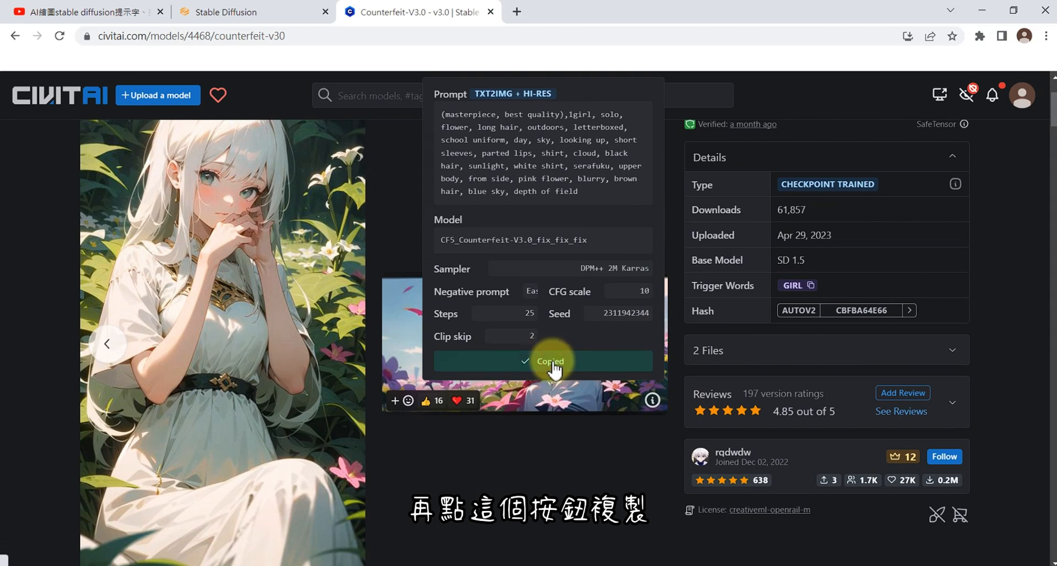
Step: Return to Stable Diffusion and paste the copied generation data into the txt2img positive prompt
{"action": "left_click", "coordinate": [237, 12]}
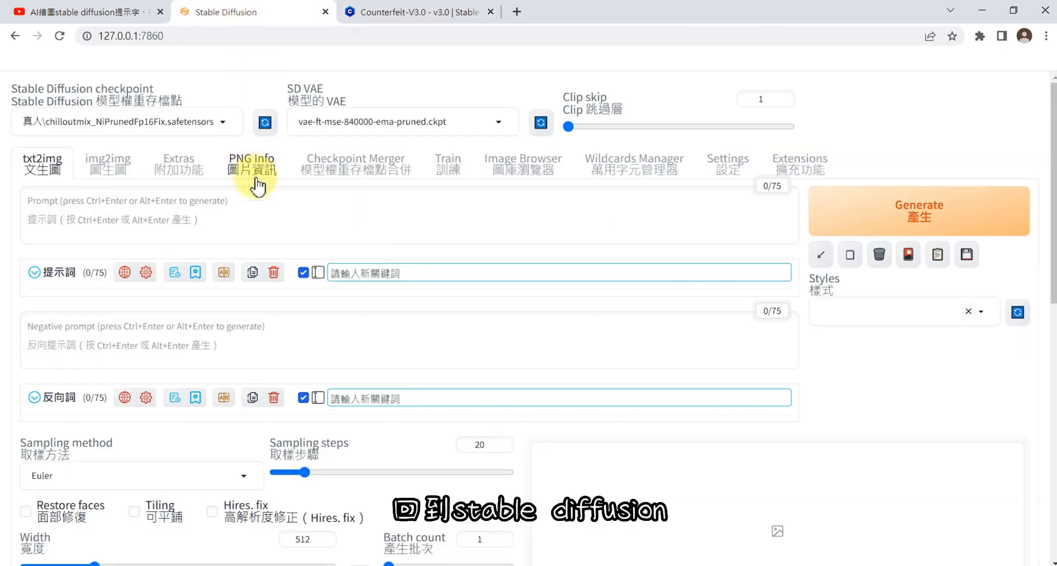
{"action": "left_click", "coordinate": [240, 208]}
{"action": "right_click", "coordinate": [241, 207]}
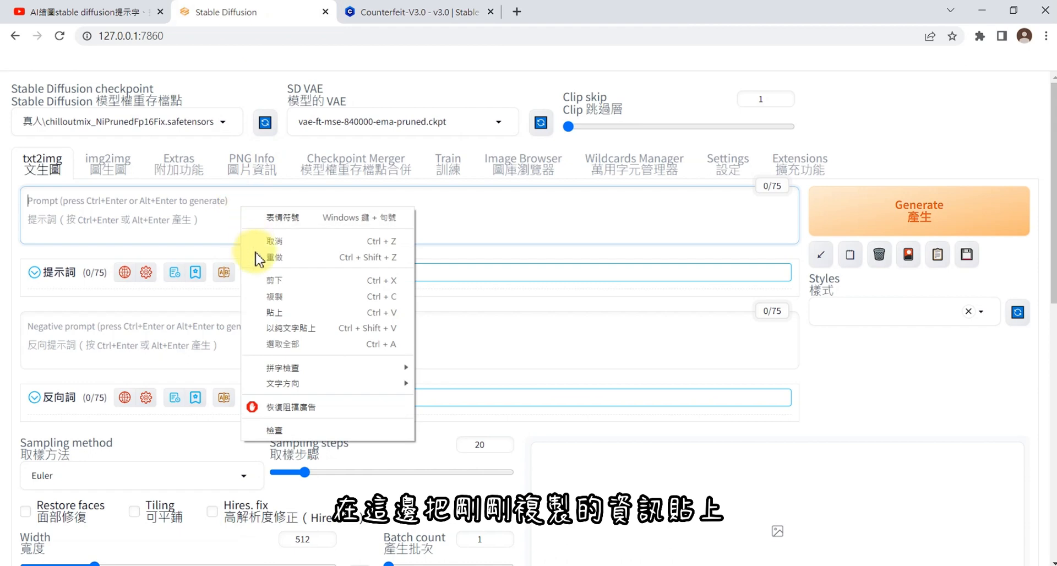
{"action": "left_click", "coordinate": [274, 312]}
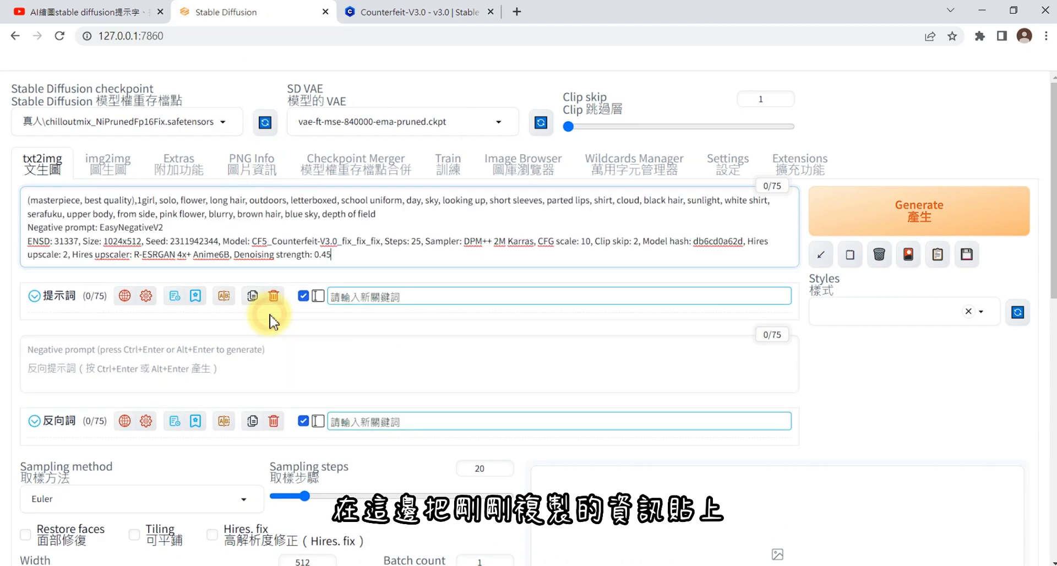
Step: Distribute the pasted generation data to the matching txt2img settings and translate all positive keywords at once
{"action": "left_click", "coordinate": [824, 262]}
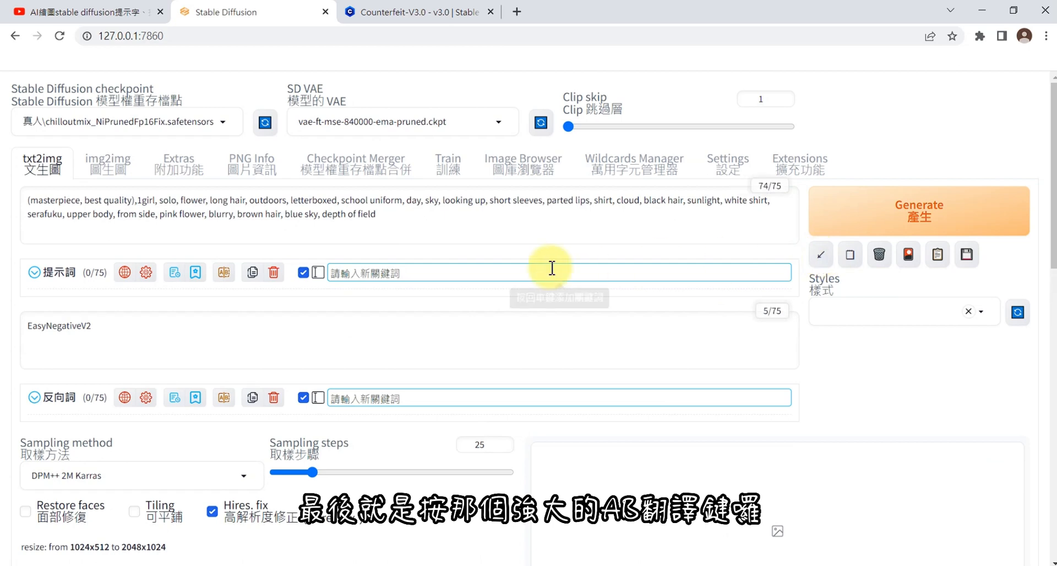
{"action": "left_click", "coordinate": [222, 276]}
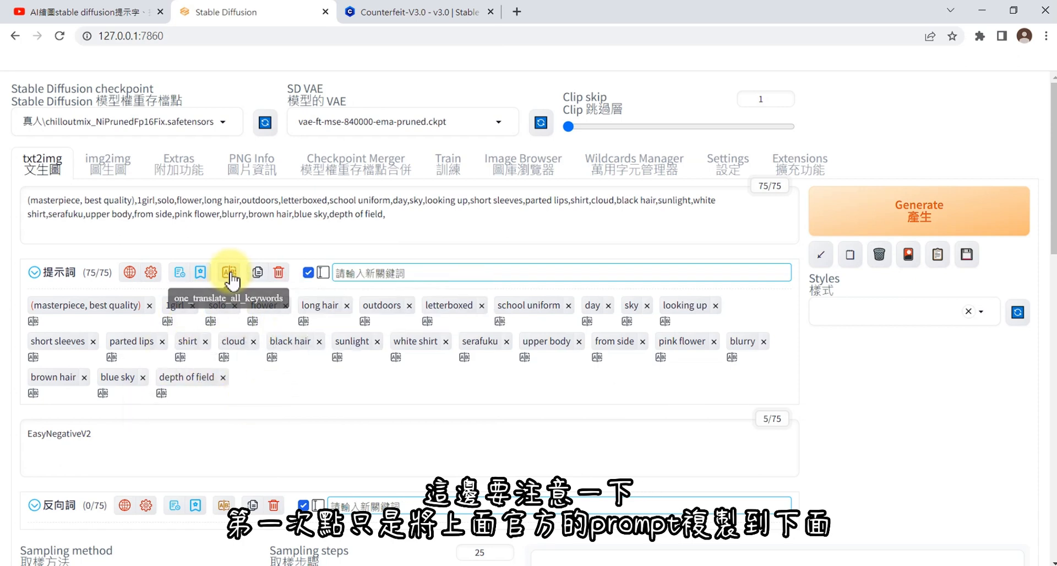
{"action": "left_click", "coordinate": [230, 273]}
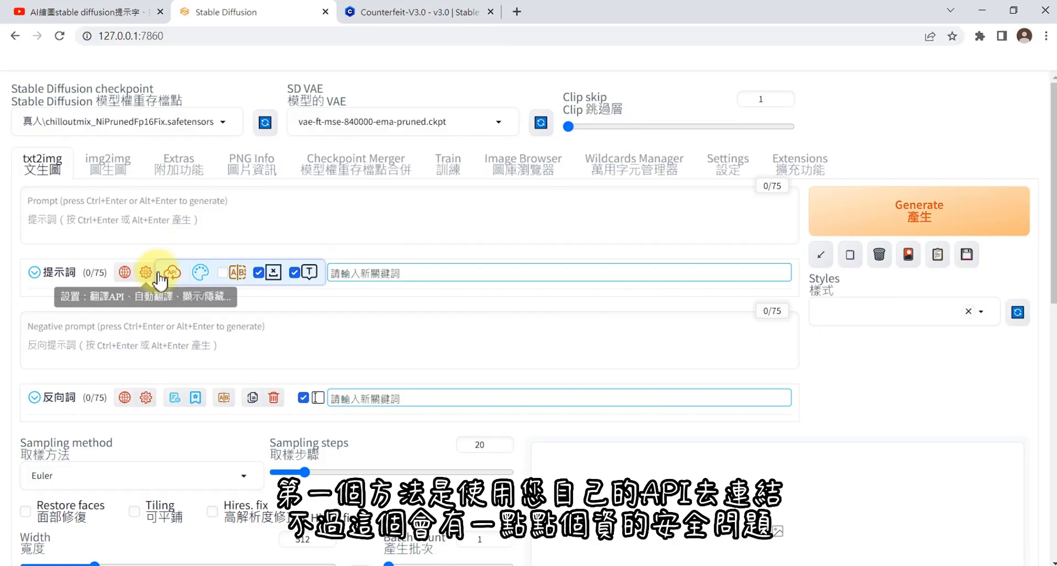
Step: Examine the translation interfaces offered with and without an API key in the extension's translation settings
{"action": "left_click", "coordinate": [146, 272]}
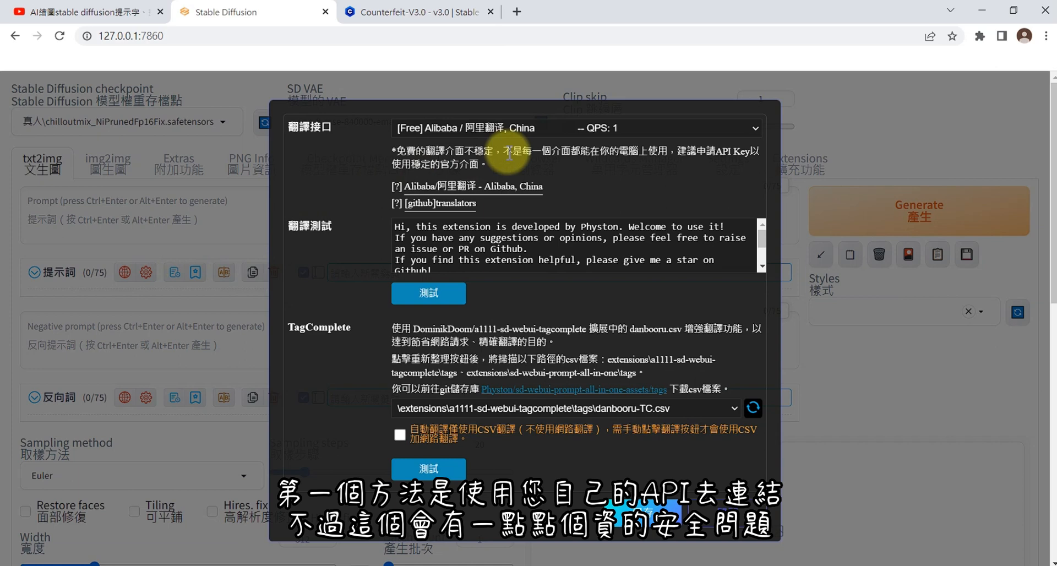
{"action": "left_click", "coordinate": [623, 131]}
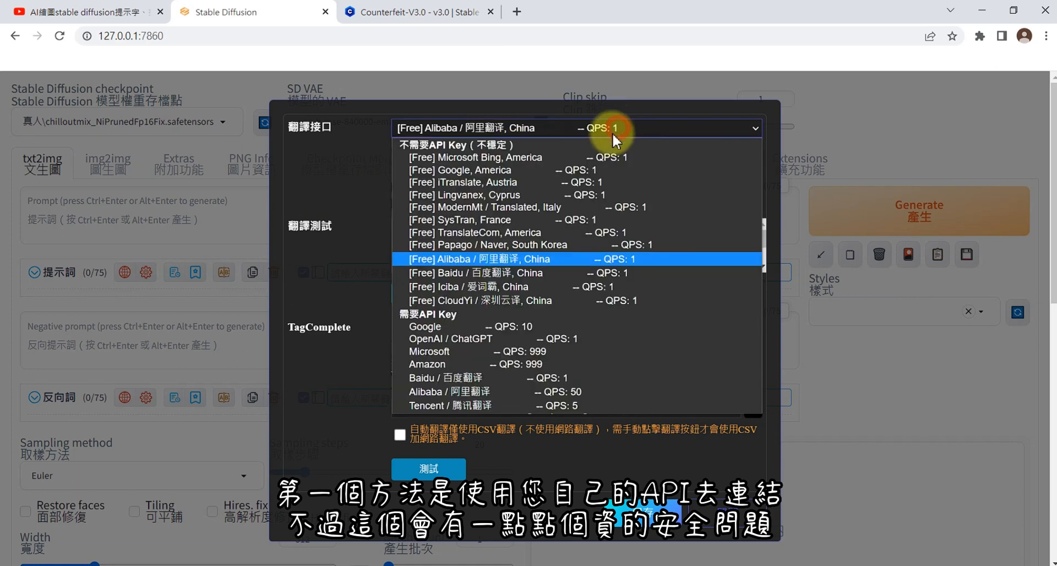
{"action": "left_click", "coordinate": [500, 324]}
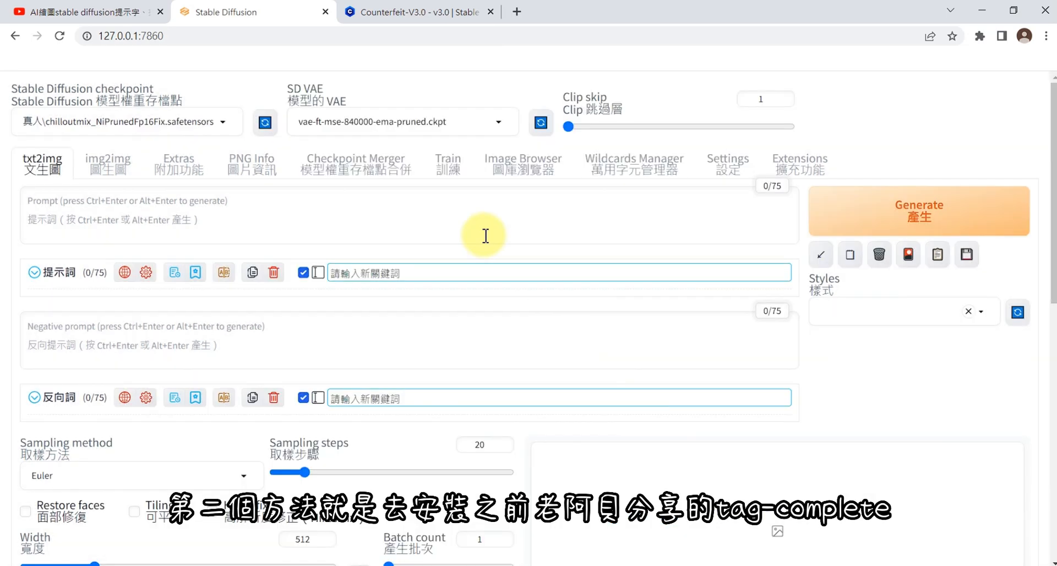
Step: Switch to YouTube in a new browser tab, open the channel's video on three Stable Diffusion prompt management tools and expand its description
{"action": "key", "text": "ctrl+t"}
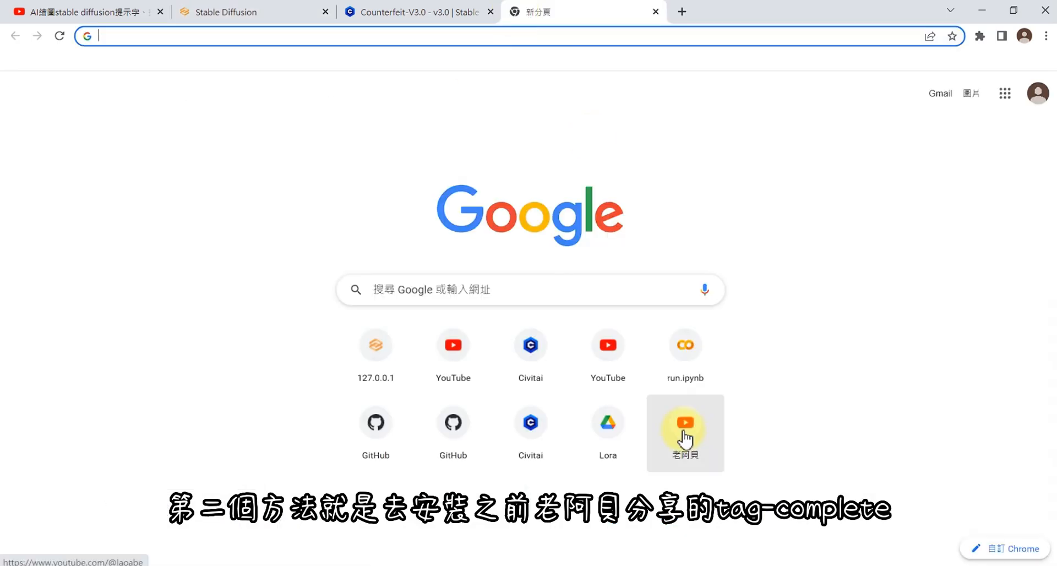
{"action": "left_click", "coordinate": [685, 432]}
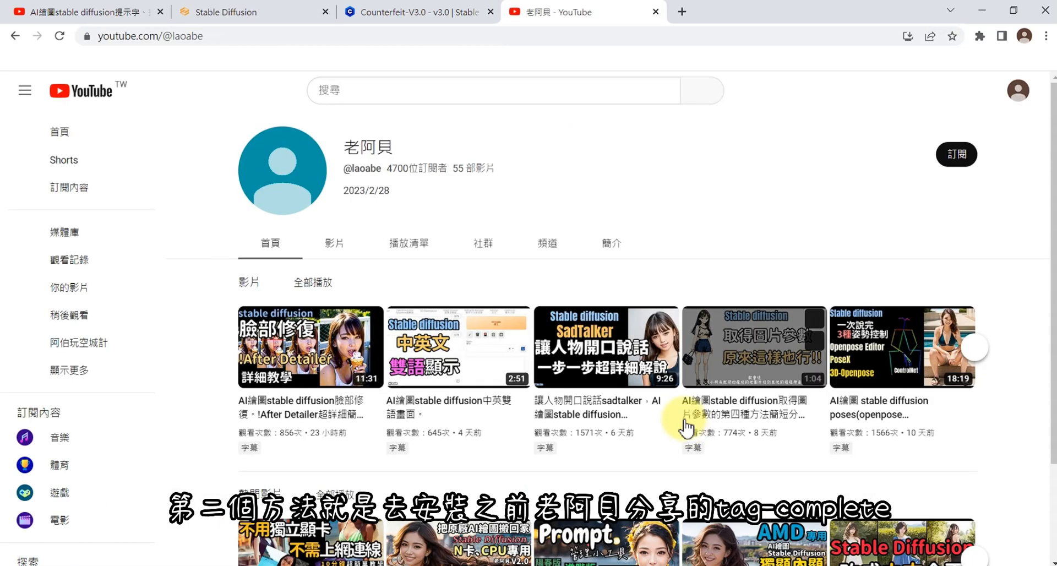
{"action": "scroll", "coordinate": [655, 336], "scroll_direction": "down", "scroll_amount": 2}
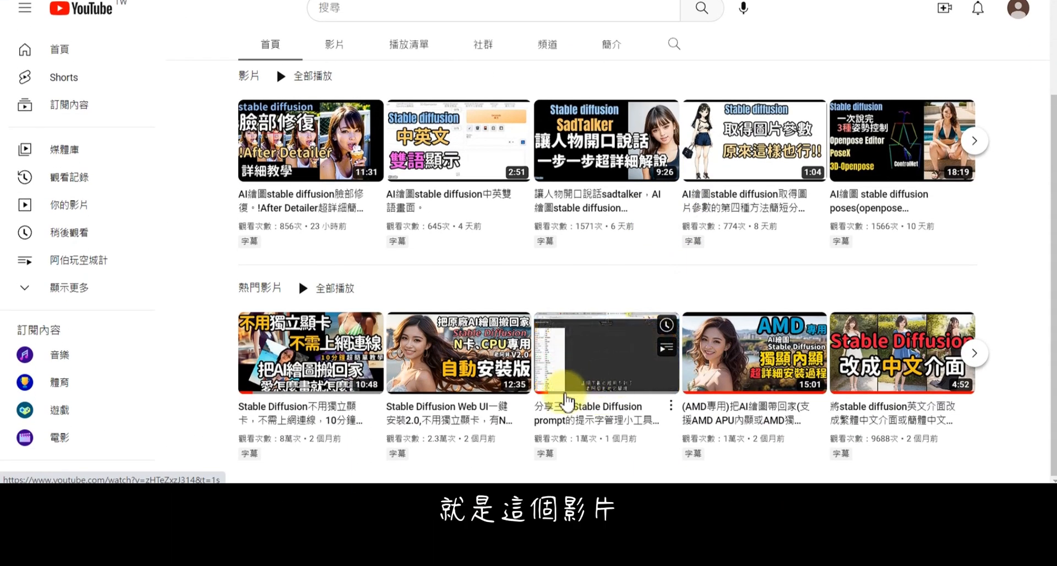
{"action": "left_click", "coordinate": [592, 411]}
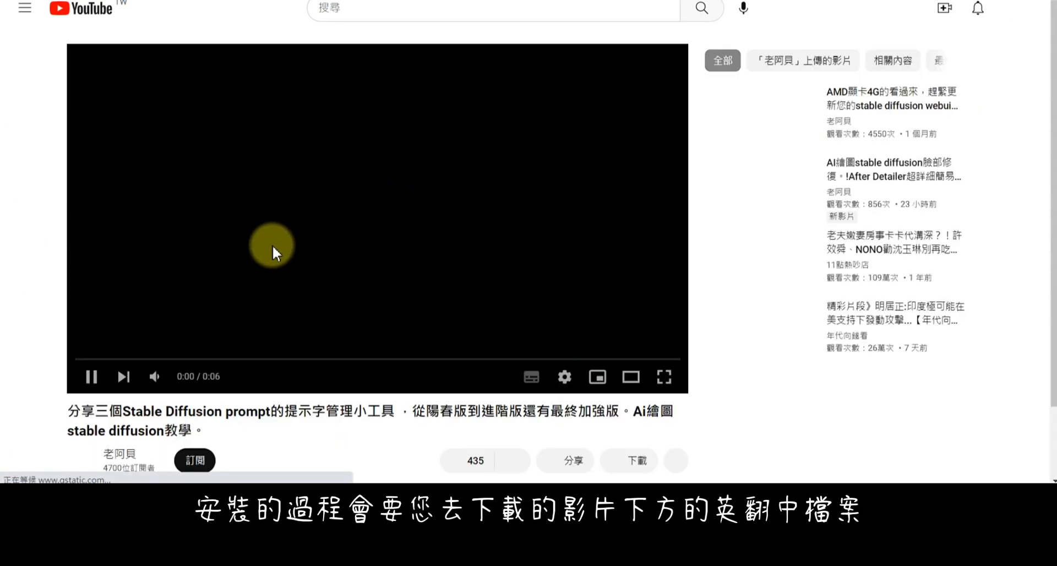
{"action": "scroll", "coordinate": [220, 286], "scroll_direction": "down", "scroll_amount": 5}
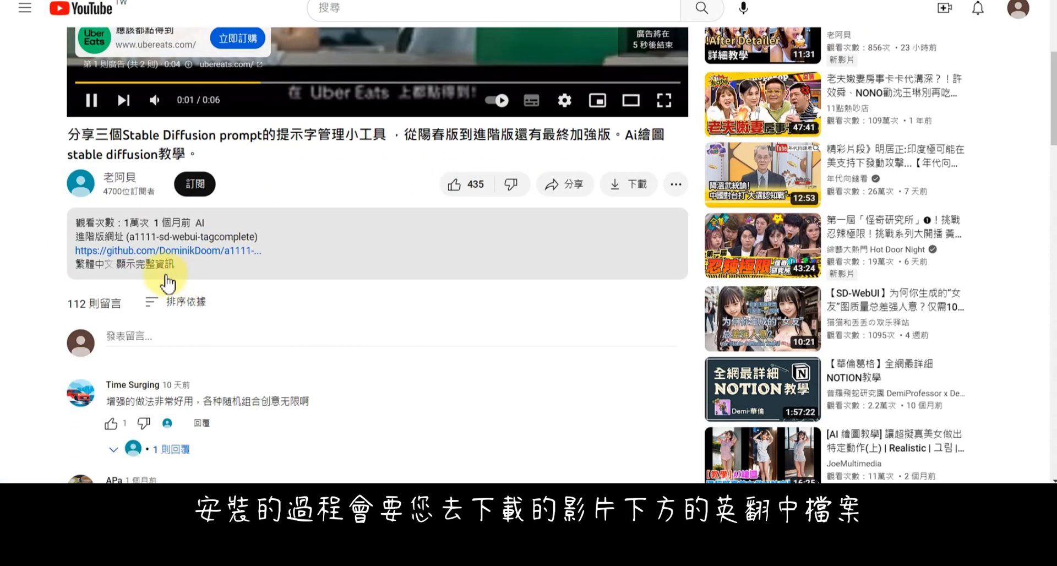
{"action": "left_click", "coordinate": [157, 264]}
{"action": "scroll", "coordinate": [214, 281], "scroll_direction": "down", "scroll_amount": 1}
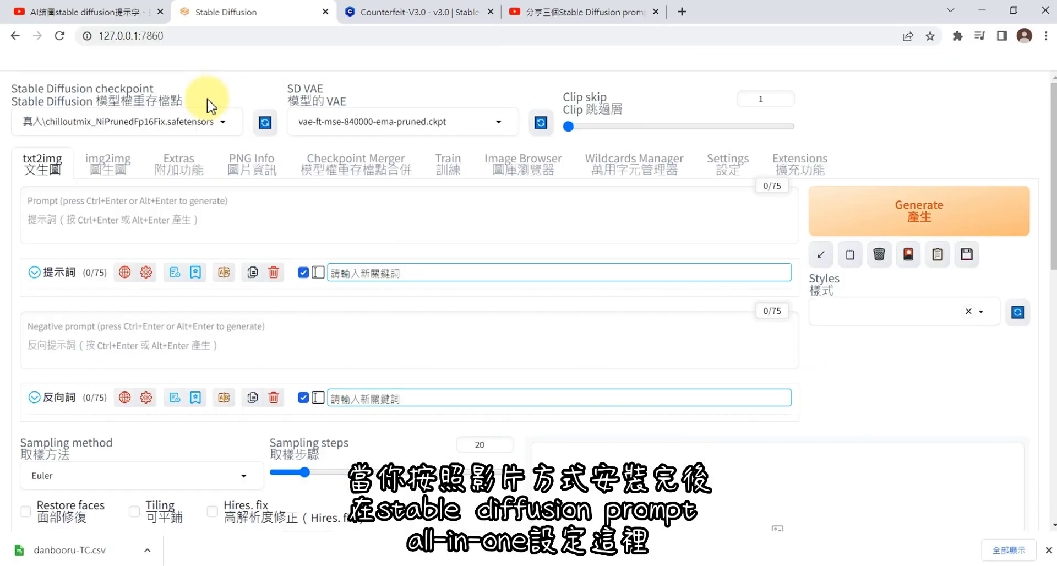
Step: Set the TagComplete translation file to \extensions\a1111-sd-webui-tagcomplete\tags\danbooru-TC.csv and save the translation settings
{"action": "left_click", "coordinate": [173, 272]}
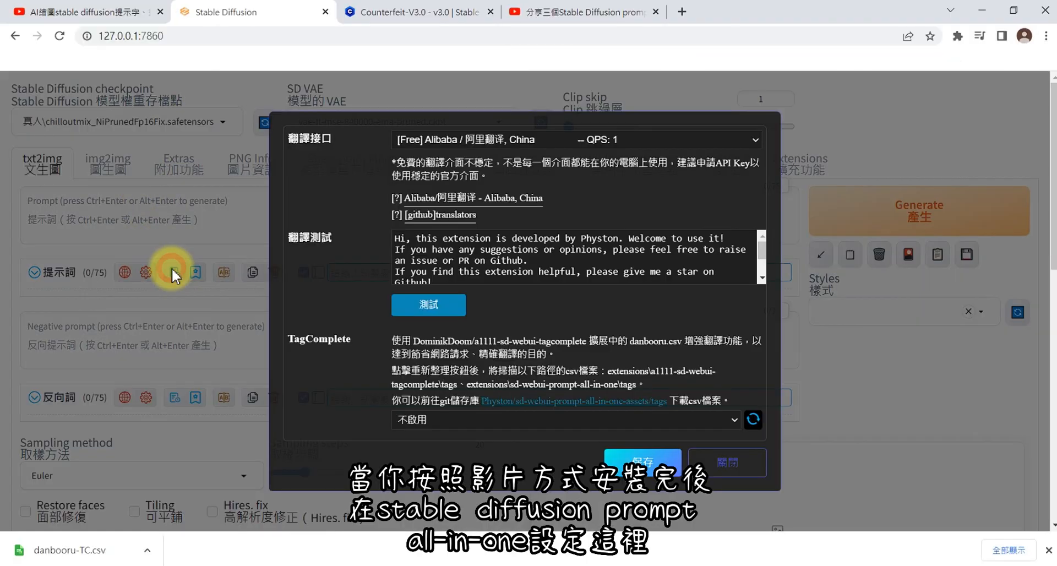
{"action": "left_click", "coordinate": [728, 421]}
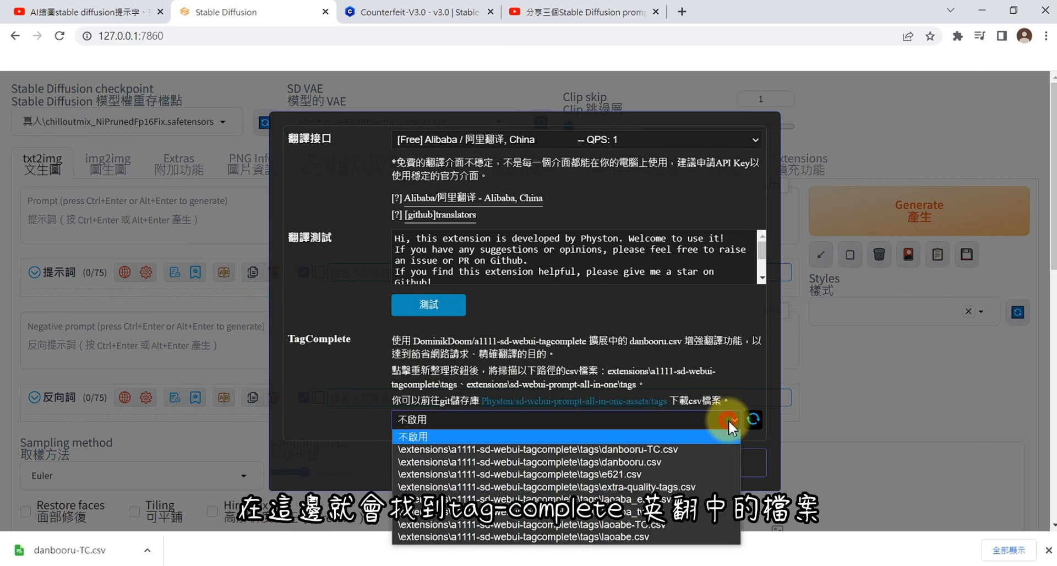
{"action": "left_click", "coordinate": [655, 448]}
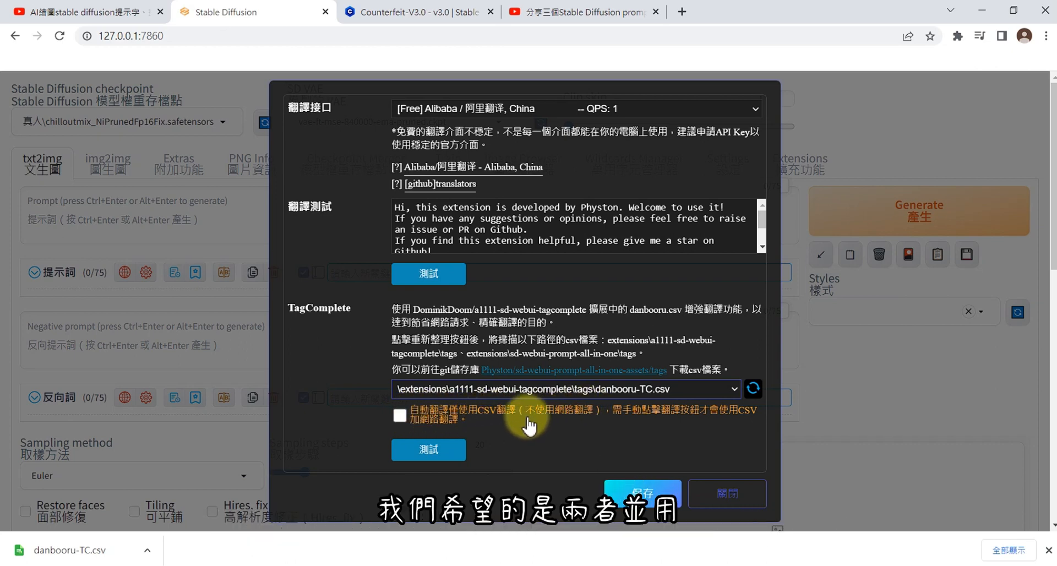
{"action": "left_click", "coordinate": [643, 496]}
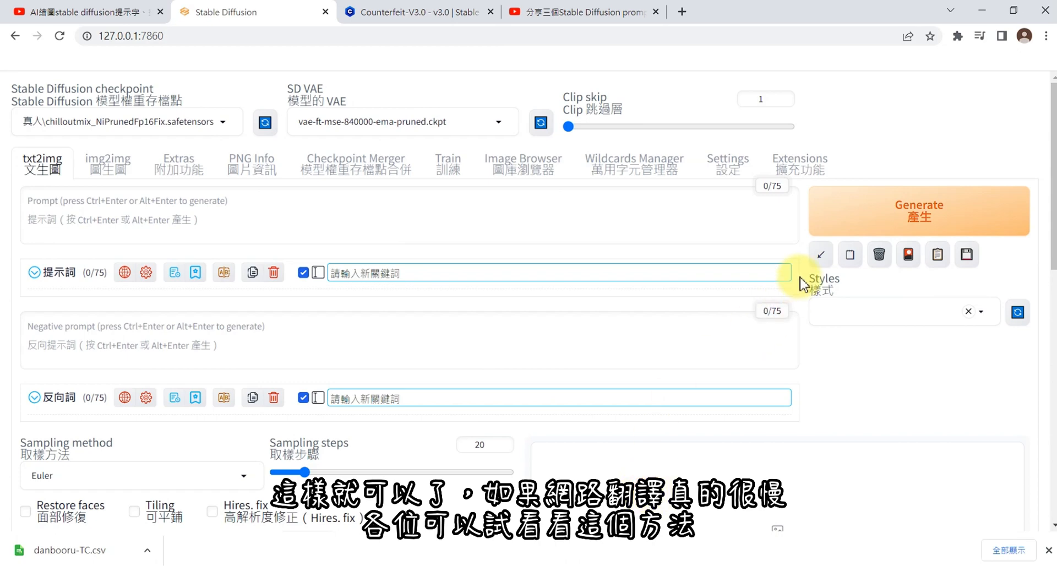
{"action": "left_click", "coordinate": [817, 256]}
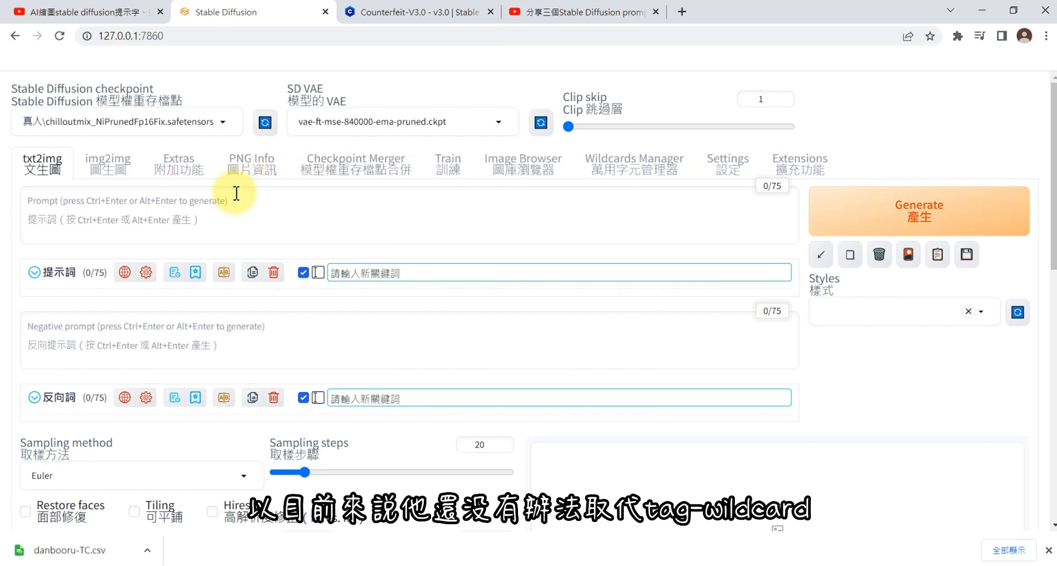
Step: Browse the txt2img favorites offered for the positive keyword entry
{"action": "left_click", "coordinate": [338, 273]}
{"action": "mouse_move", "coordinate": [391, 315]}
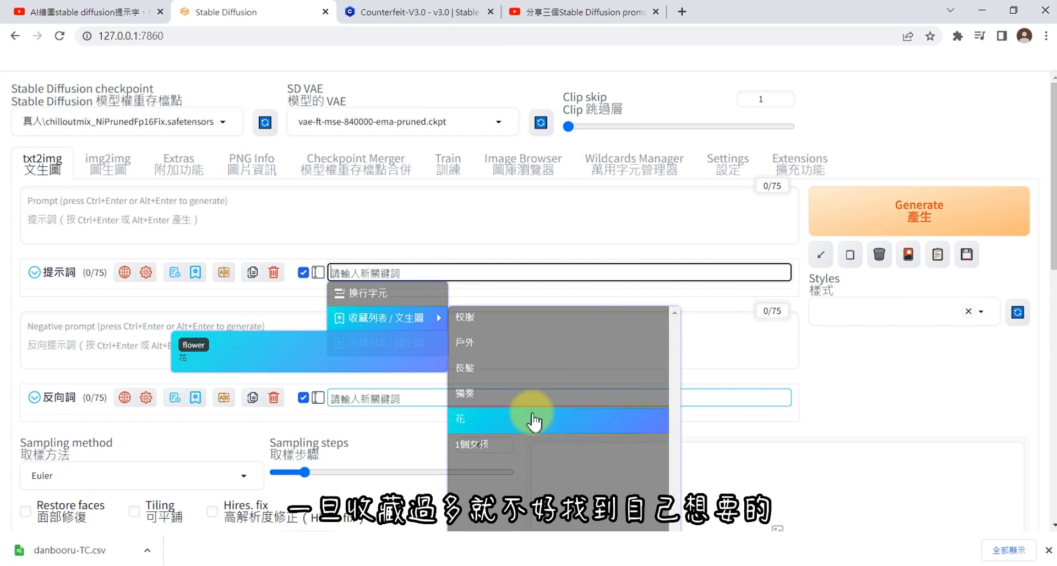
Step: Insert the wildcard __0-2.表情__ into the positive prompt from the wildcard file suggestions
{"action": "left_click", "coordinate": [330, 201]}
{"action": "type", "text": "__"}
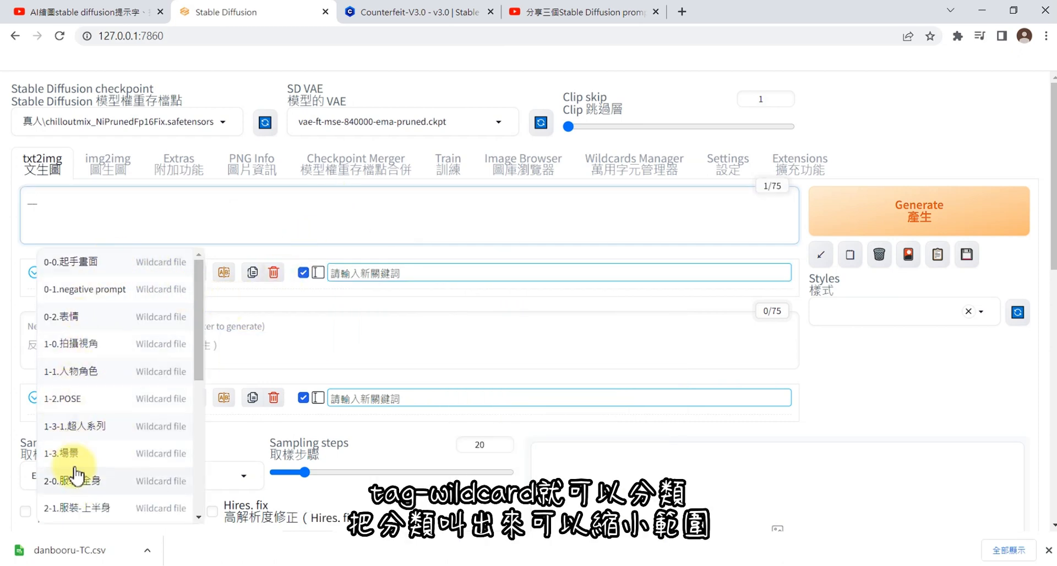
{"action": "scroll", "coordinate": [100, 435], "scroll_direction": "down", "scroll_amount": 1}
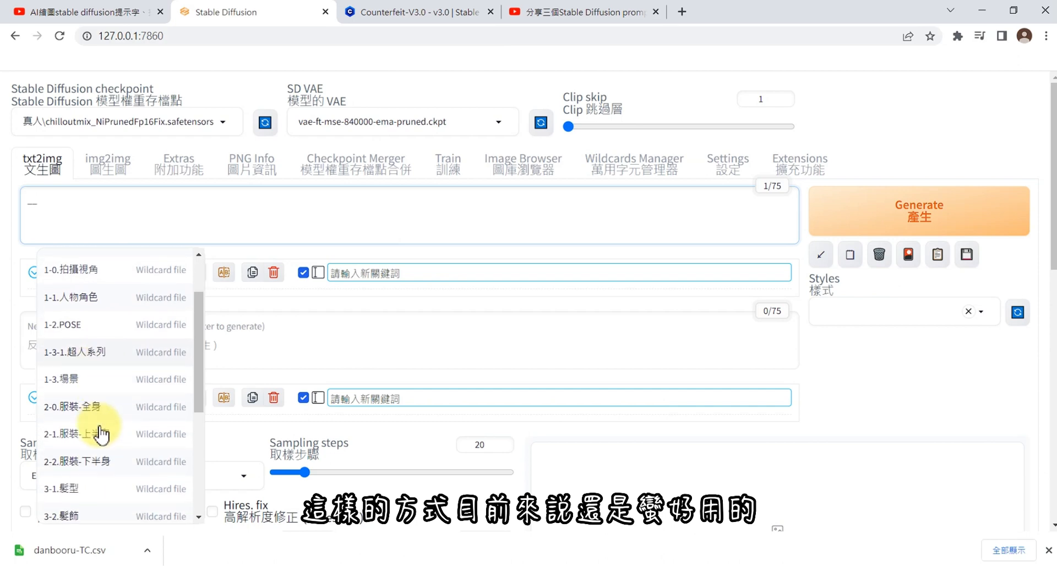
{"action": "scroll", "coordinate": [100, 435], "scroll_direction": "down", "scroll_amount": 3}
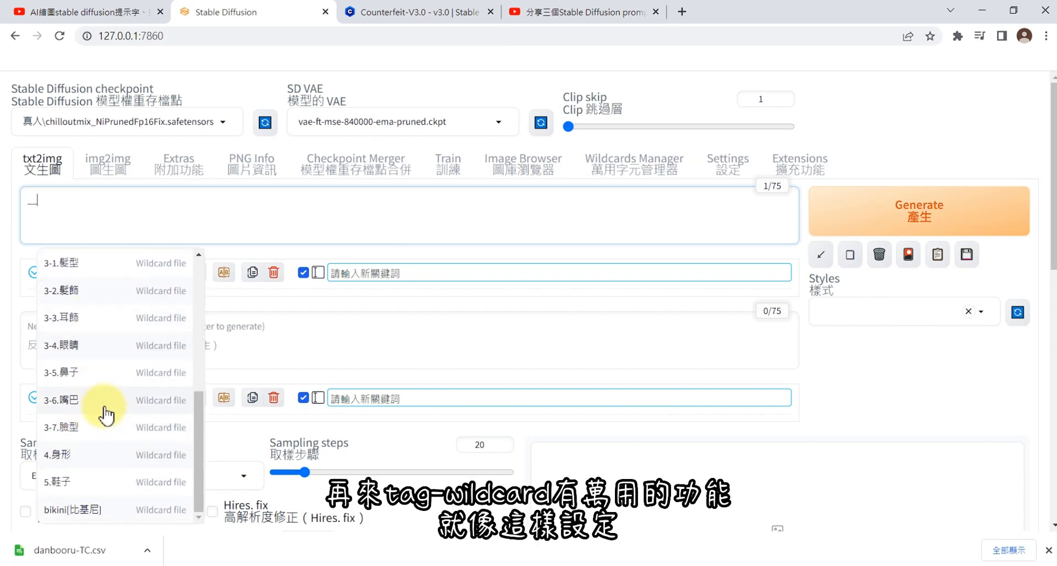
{"action": "scroll", "coordinate": [105, 415], "scroll_direction": "up", "scroll_amount": 5}
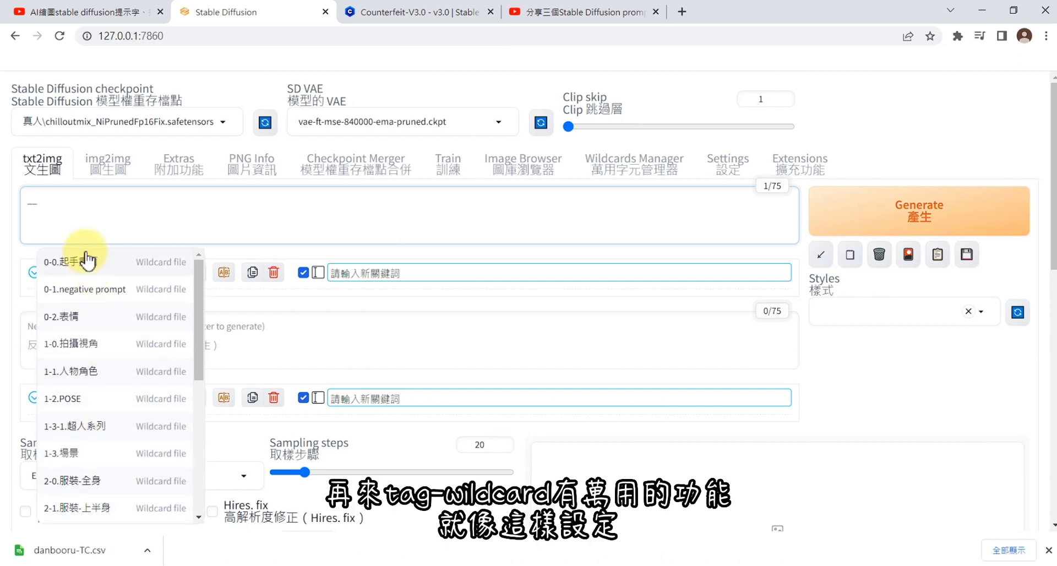
{"action": "left_click", "coordinate": [72, 317]}
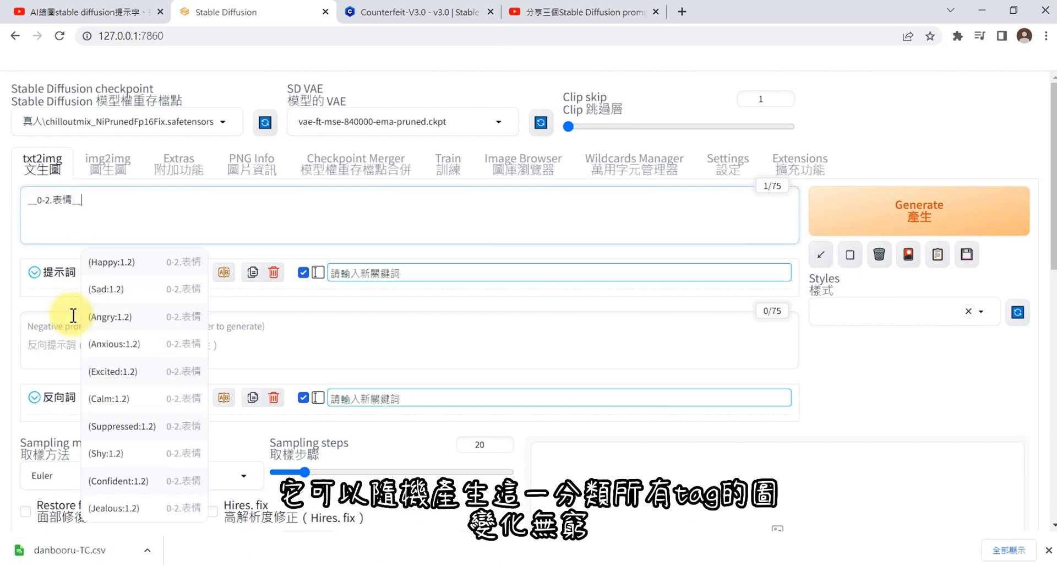